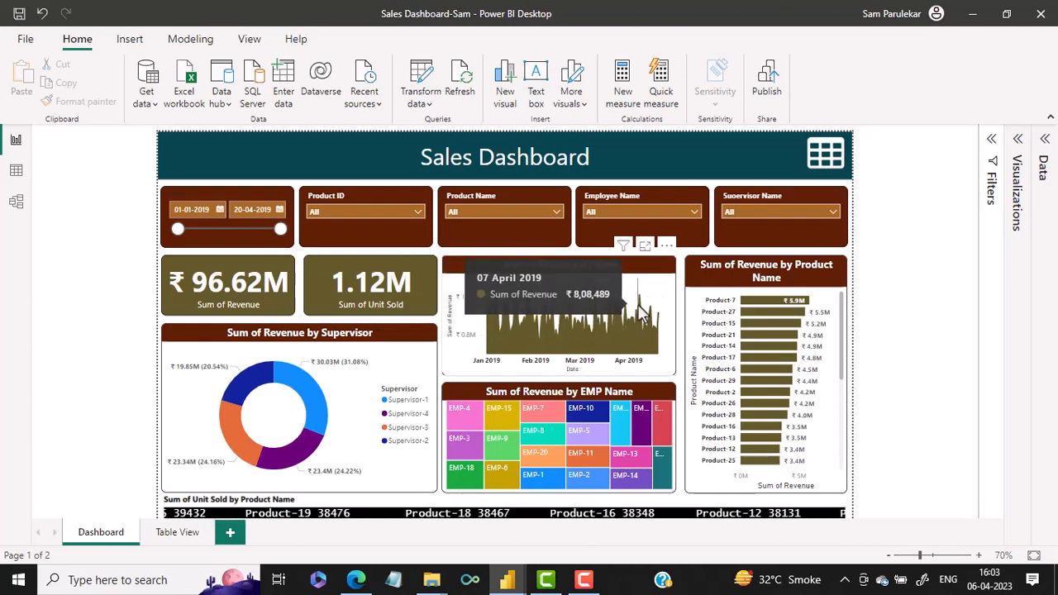
# Switch to the Untitled report, insert an area chart beside the Unit Sold card, and resize it to leave free space for another visual
pyautogui.moveTo(514, 583)
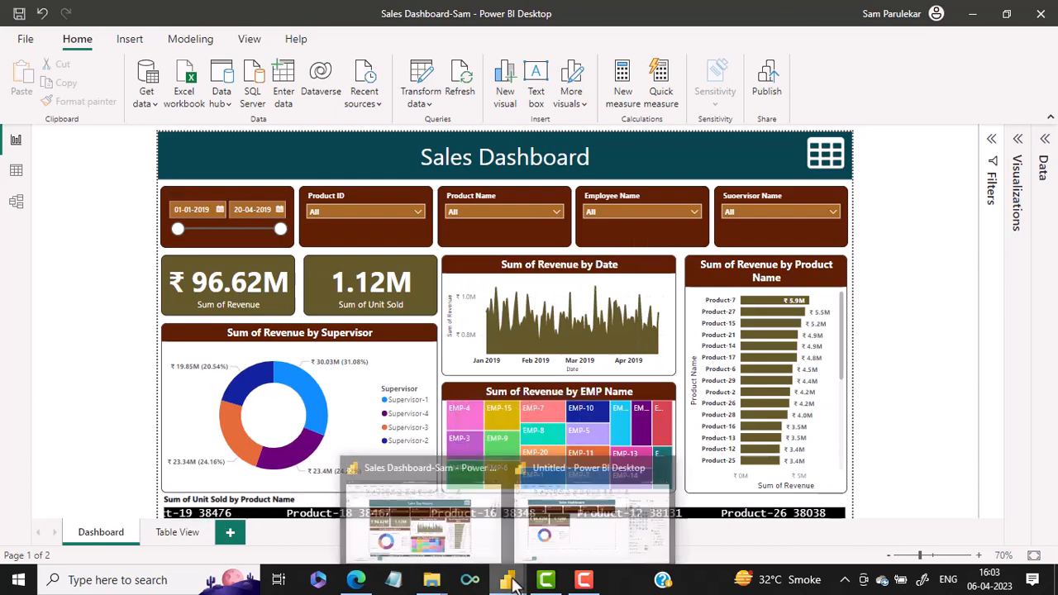
pyautogui.click(569, 537)
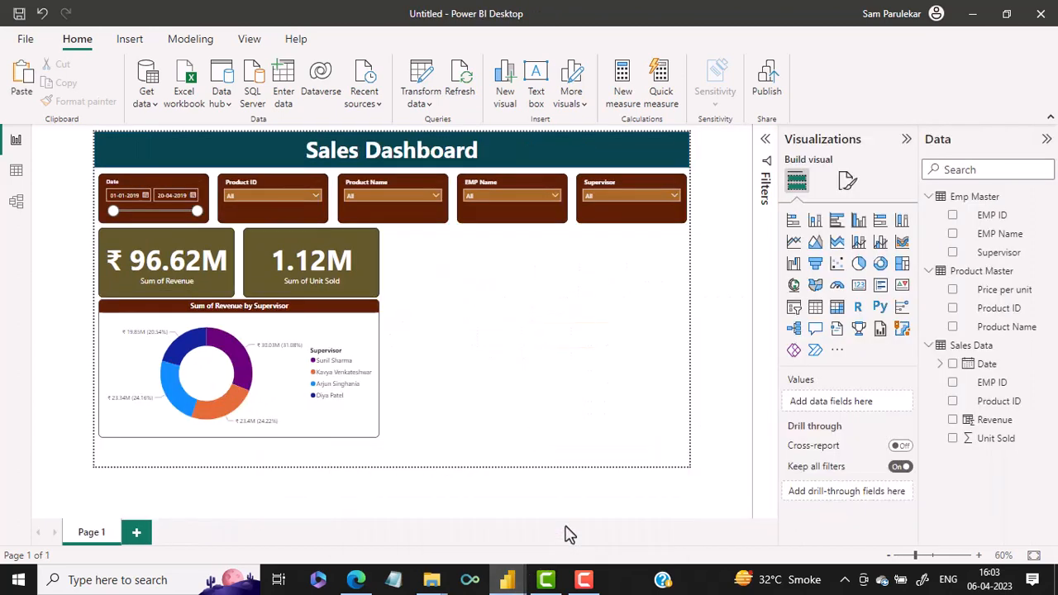
pyautogui.click(815, 242)
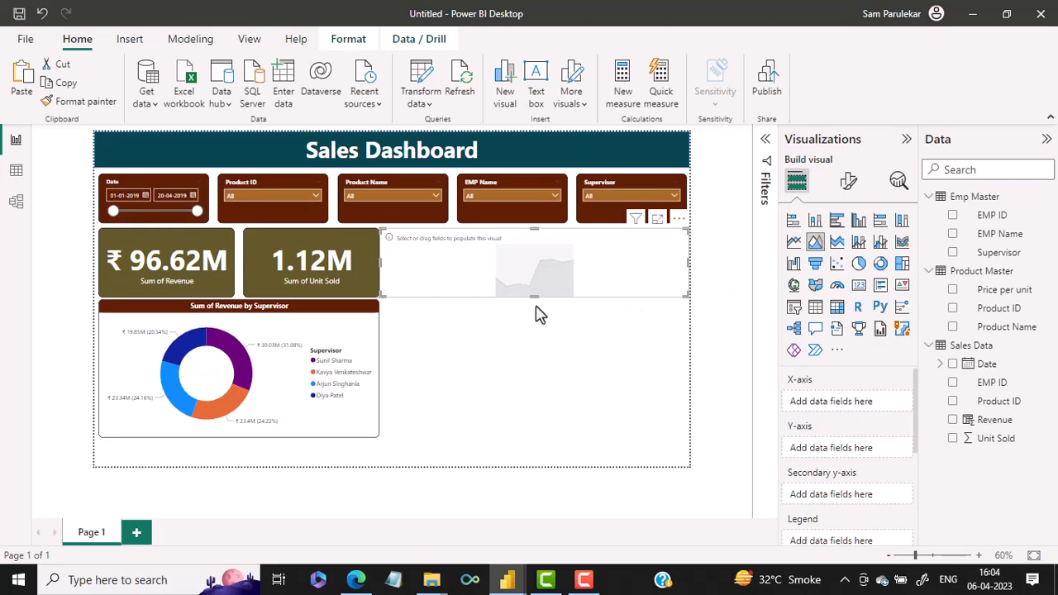
pyautogui.moveTo(536, 307); pyautogui.dragTo(524, 361)
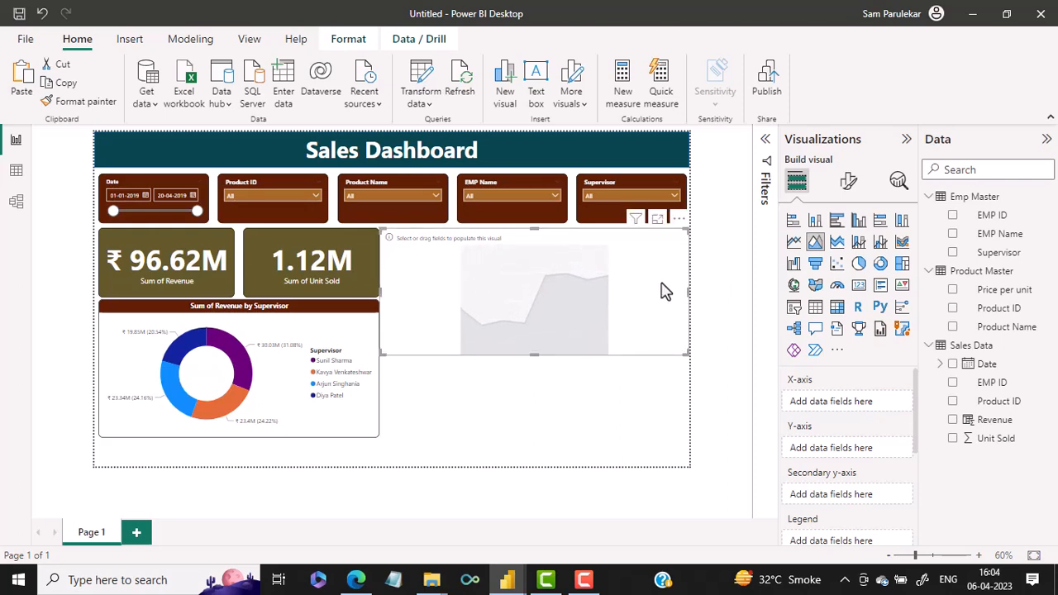
pyautogui.moveTo(676, 297); pyautogui.dragTo(569, 302)
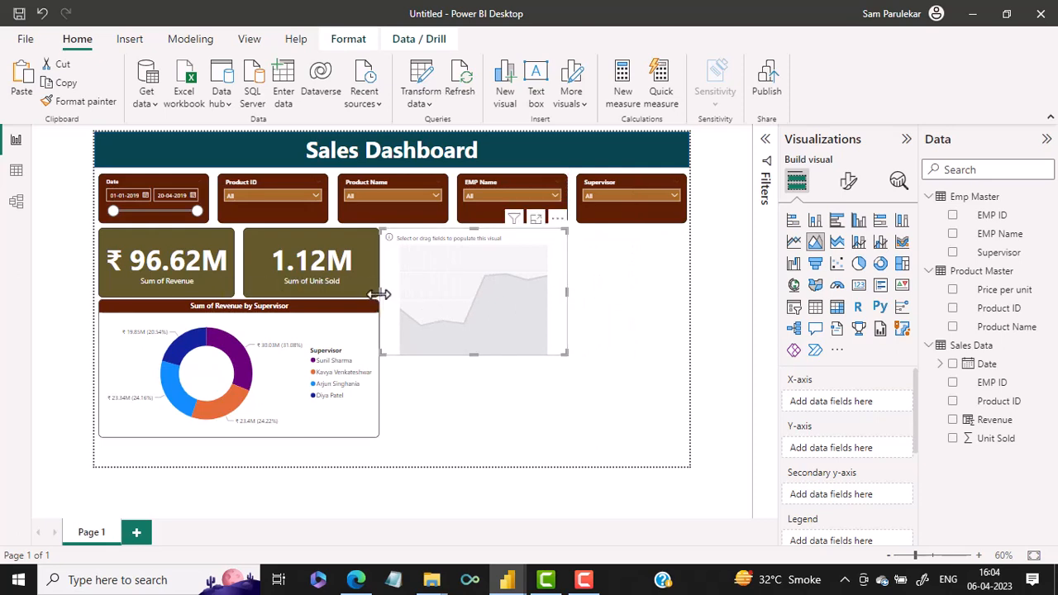
pyautogui.moveTo(378, 294); pyautogui.dragTo(386, 298)
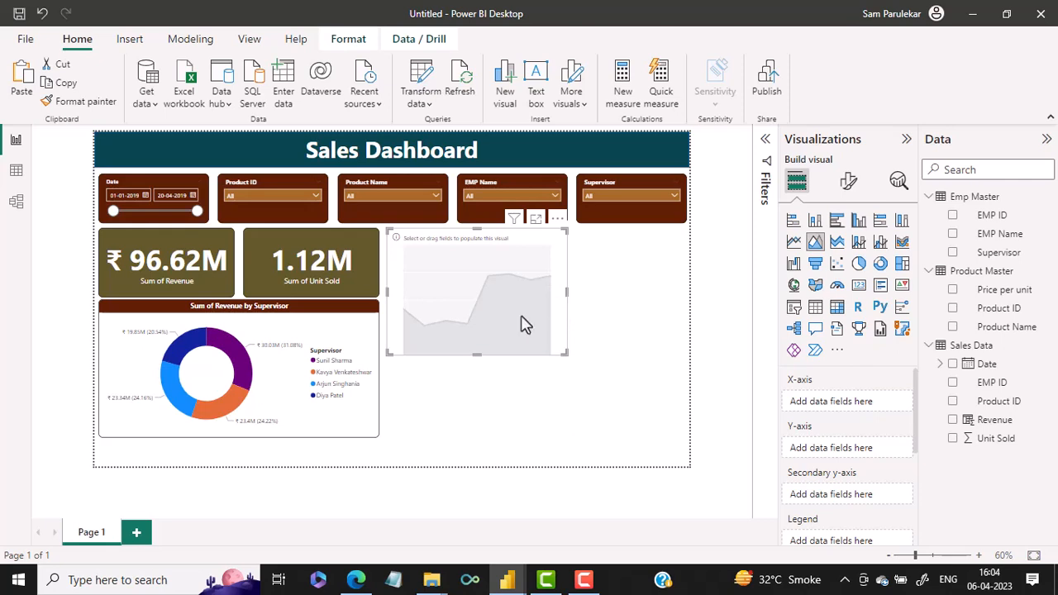
pyautogui.moveTo(479, 348); pyautogui.dragTo(481, 342)
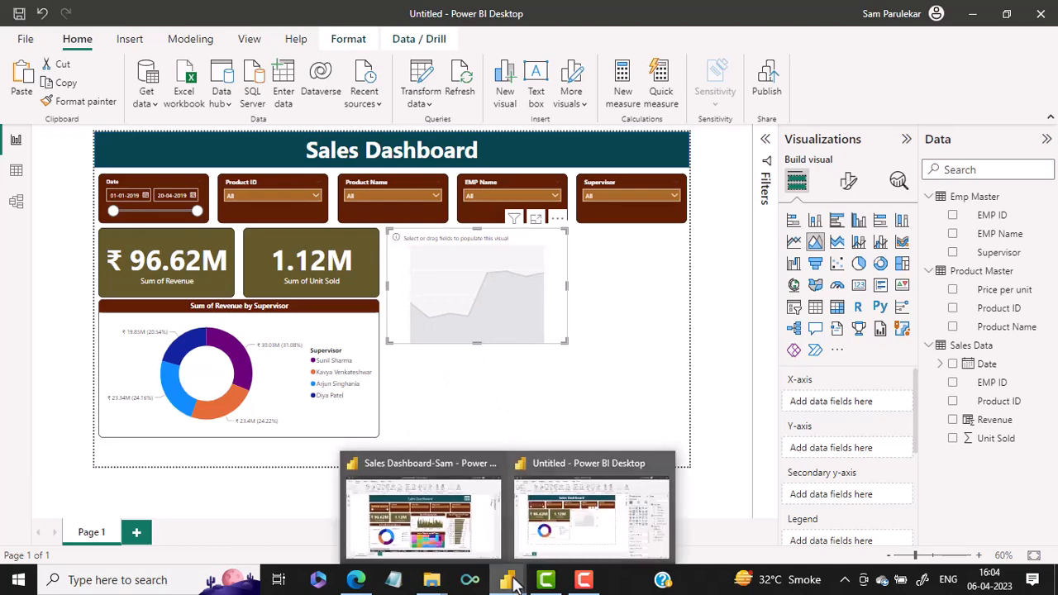
# Following the finished dashboard's revenue trend, assign Date without its hierarchy to the area chart's X-axis and Revenue to its Y-axis
pyautogui.moveTo(511, 582)
pyautogui.click(473, 525)
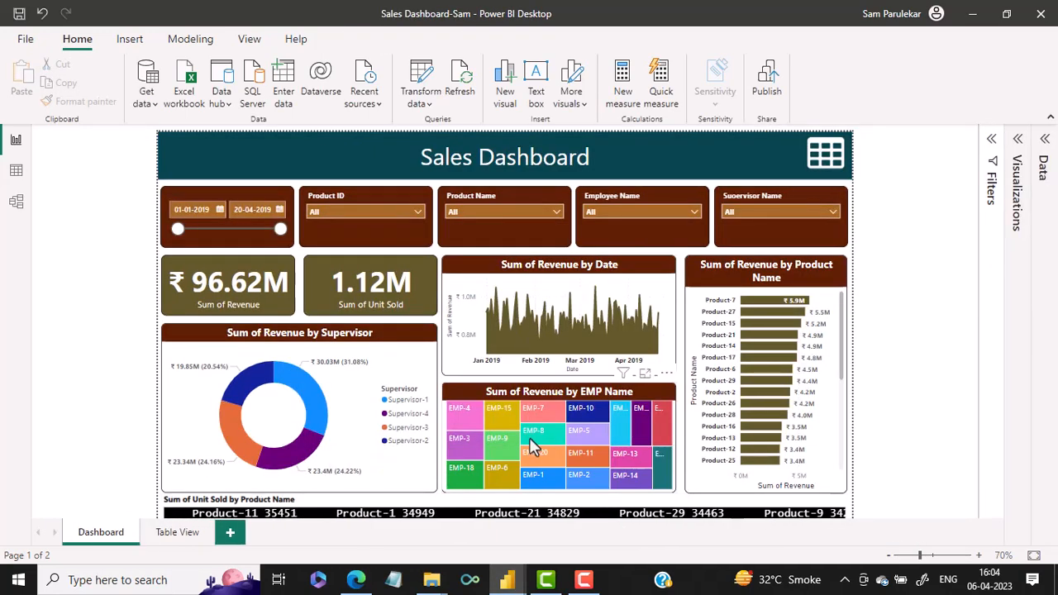
pyautogui.moveTo(552, 324)
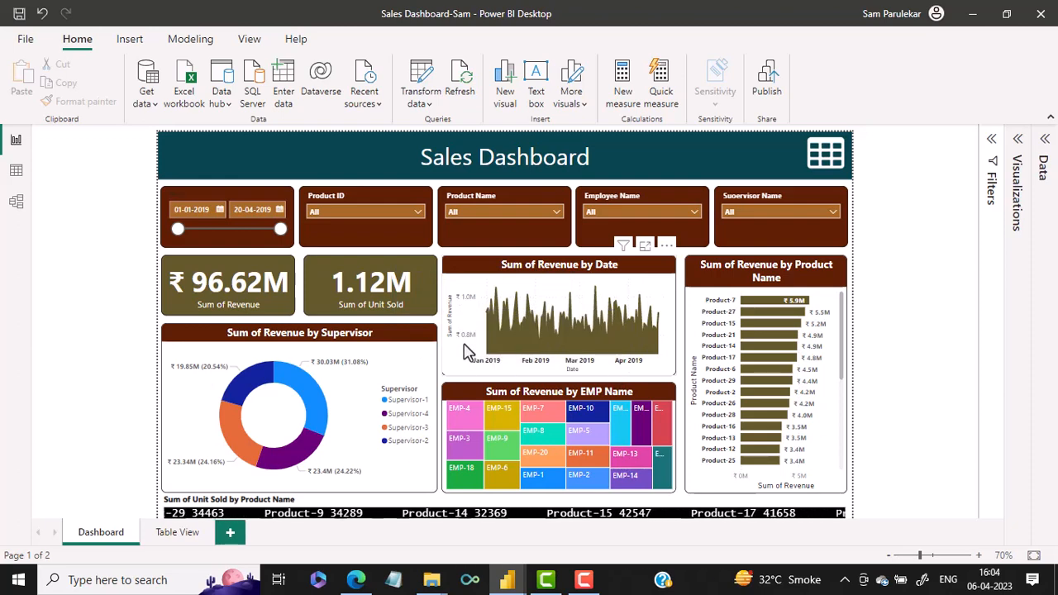
pyautogui.moveTo(507, 579)
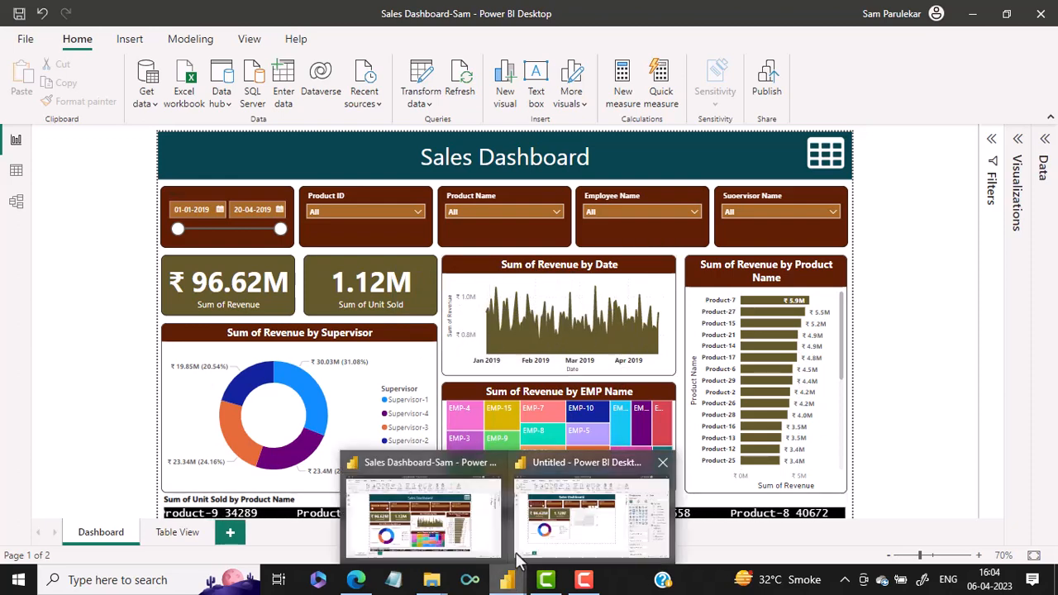
pyautogui.click(537, 520)
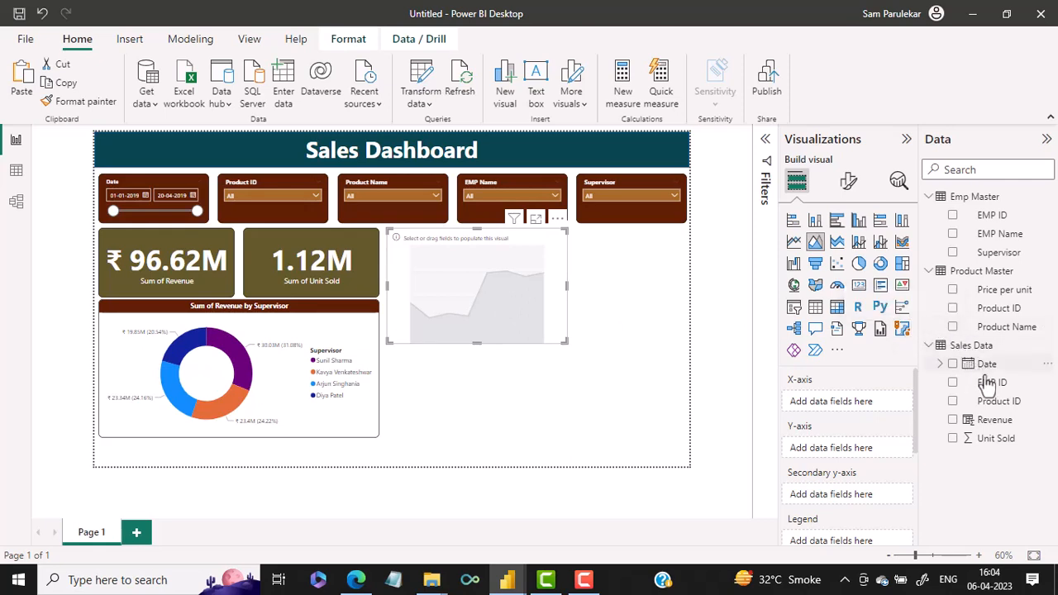
pyautogui.moveTo(999, 369); pyautogui.dragTo(864, 417)
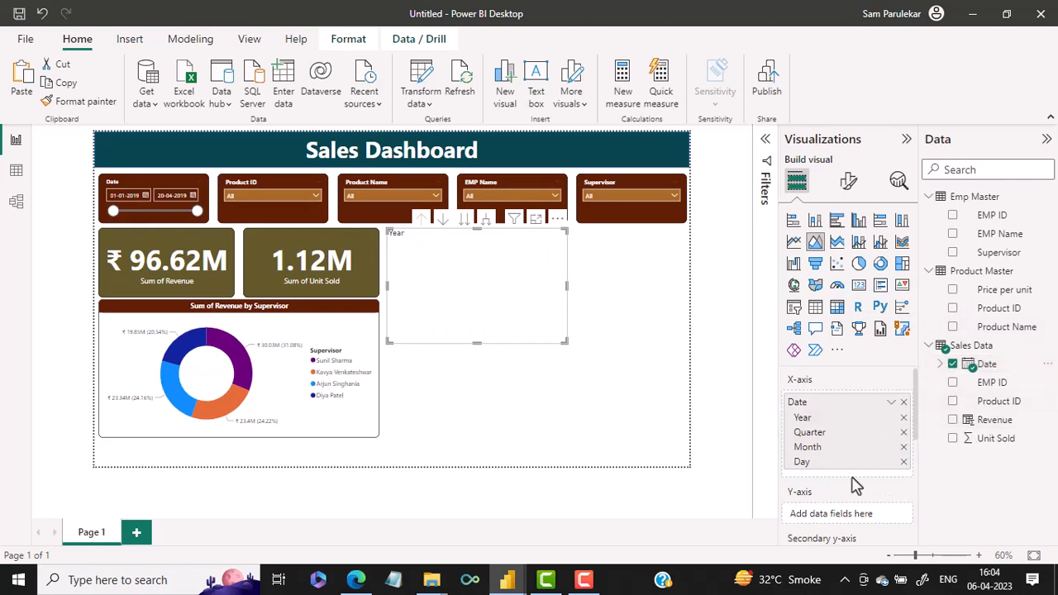
pyautogui.click(891, 405)
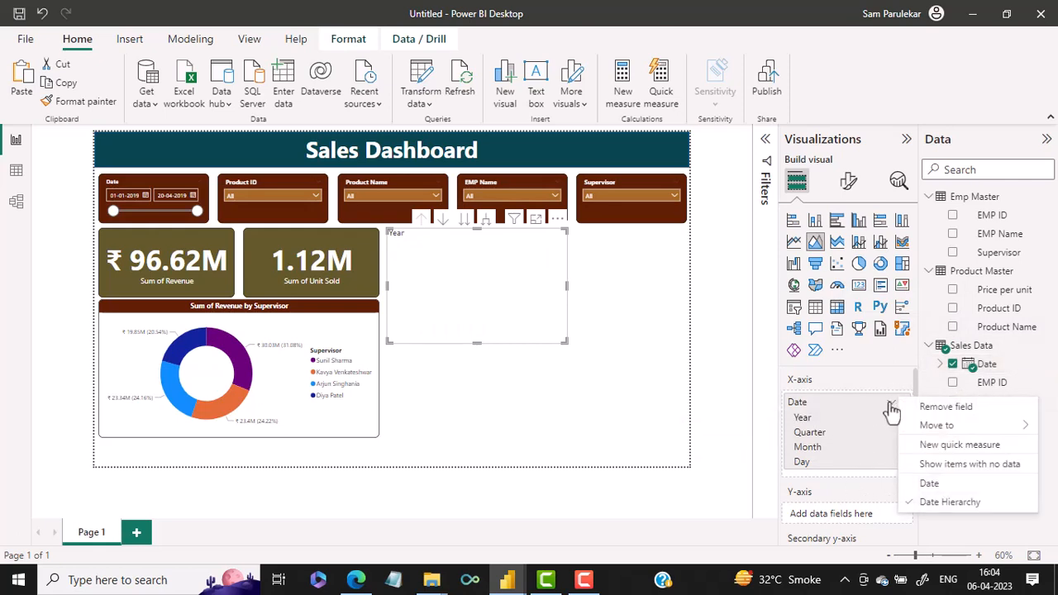
pyautogui.click(927, 485)
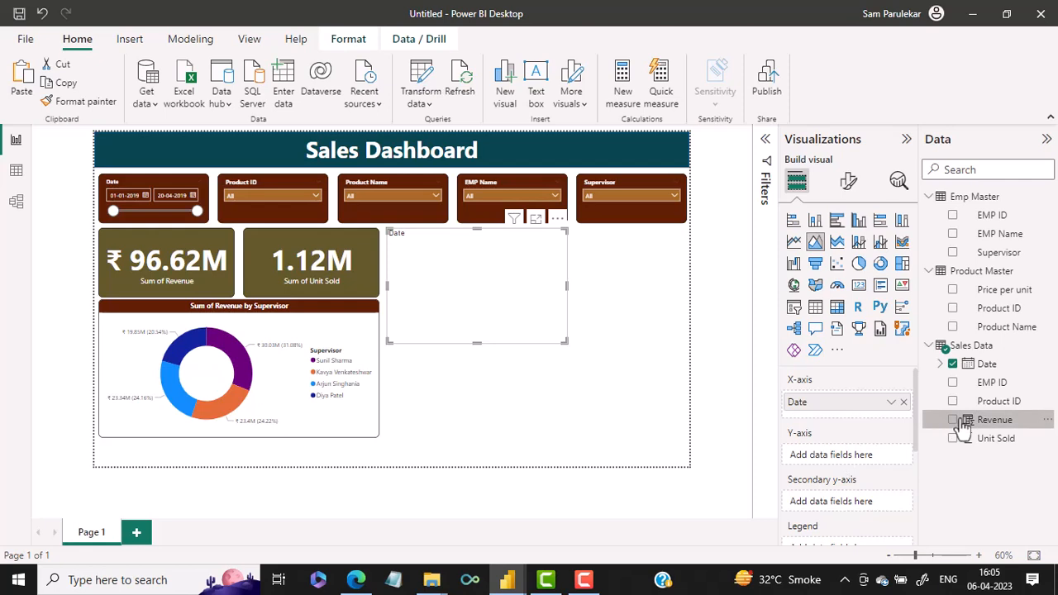
pyautogui.moveTo(961, 420); pyautogui.dragTo(833, 456)
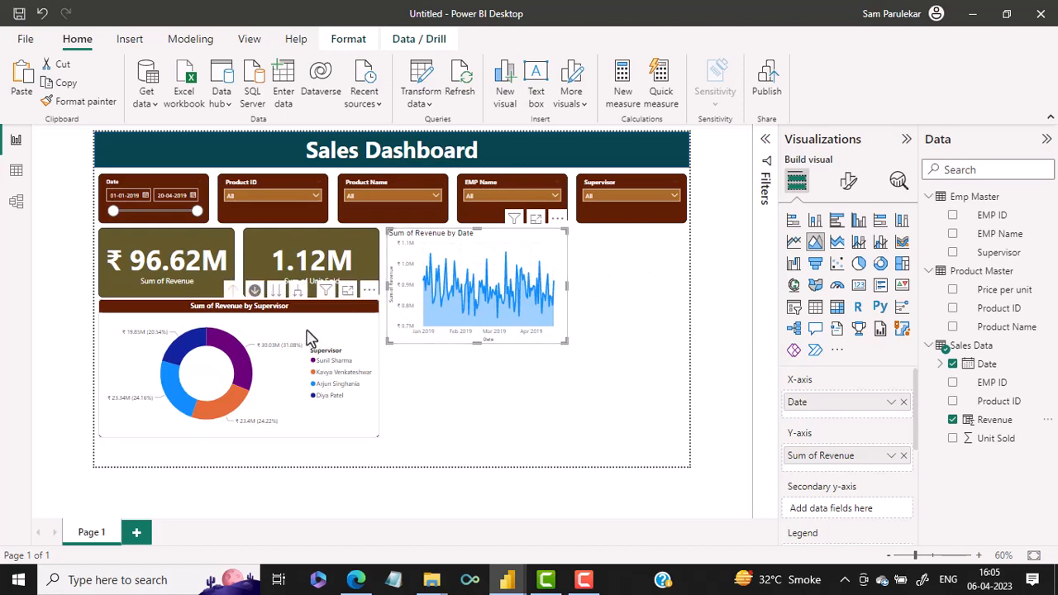
# Copy the formatting of the revenue by supervisor donut chart onto the revenue by date area chart with Format painter
pyautogui.moveTo(506, 279)
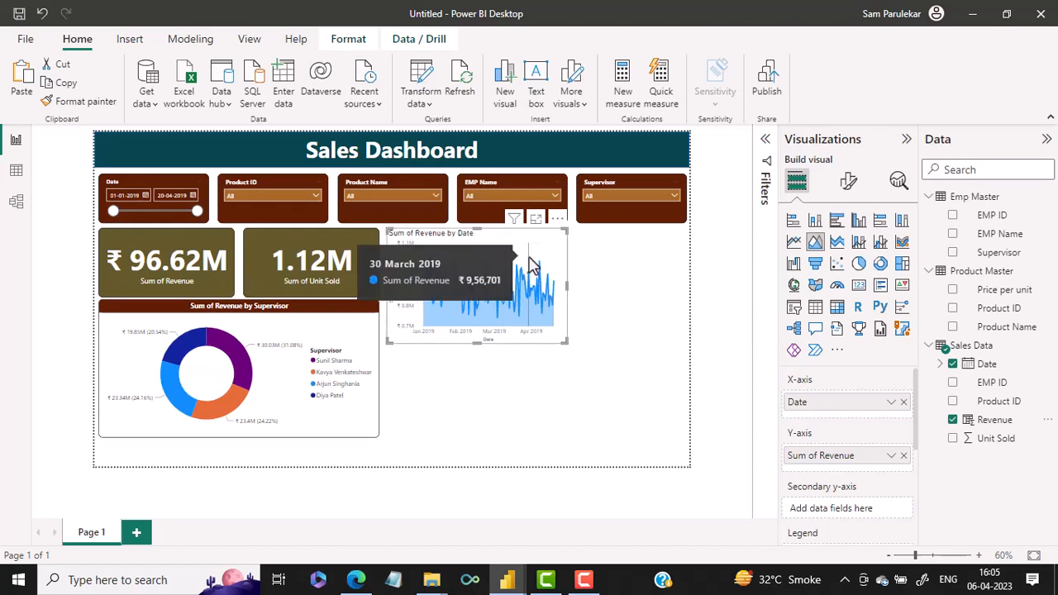
pyautogui.click(328, 335)
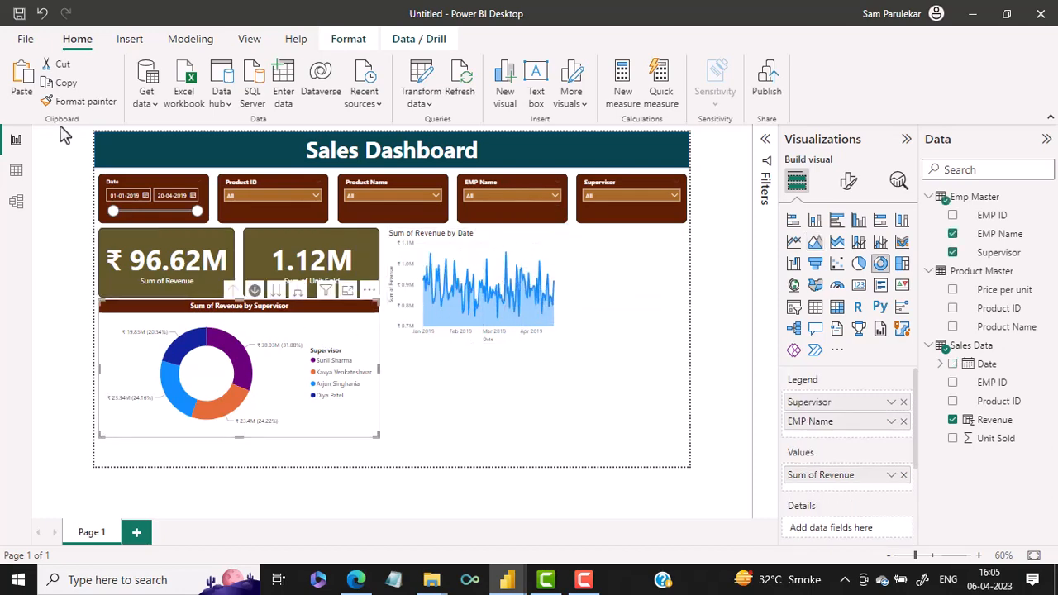
pyautogui.click(77, 103)
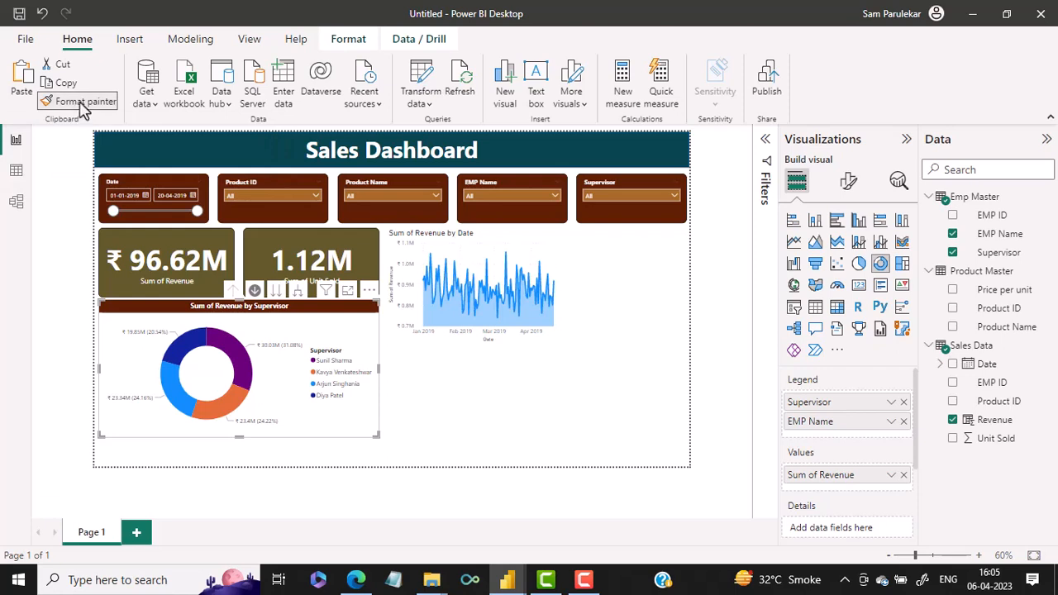
pyautogui.click(506, 252)
pyautogui.click(654, 312)
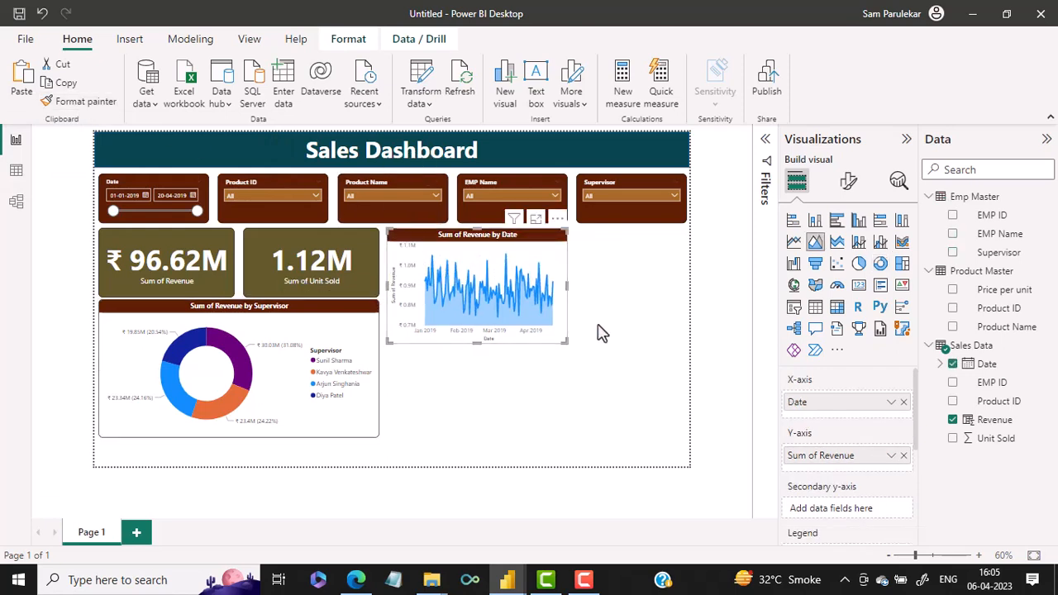
pyautogui.click(542, 399)
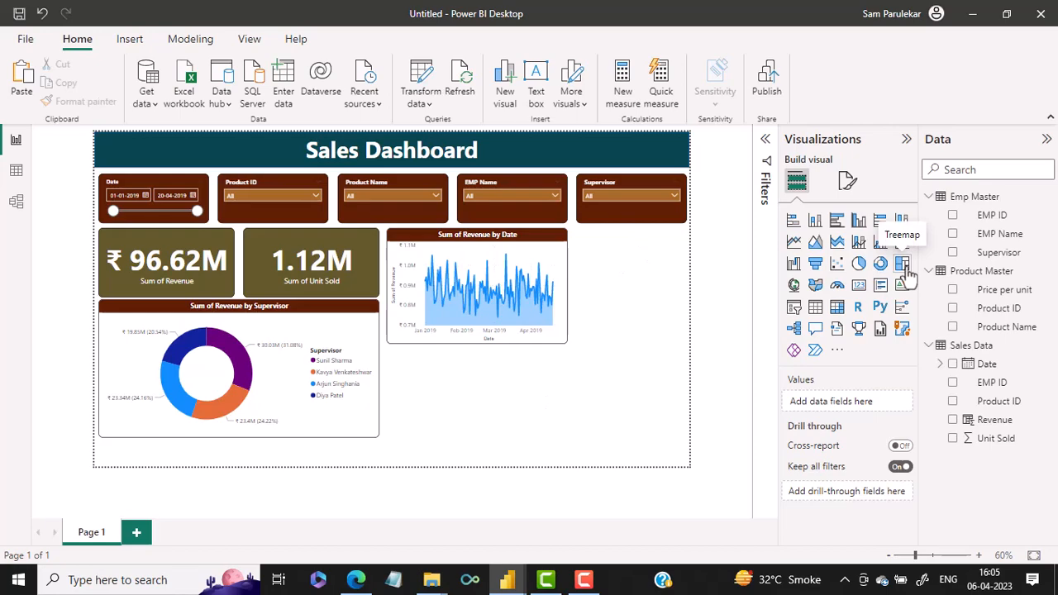
# Insert a treemap as in the finished dashboard, and place it beneath the area chart, sized to the same width
pyautogui.moveTo(505, 579)
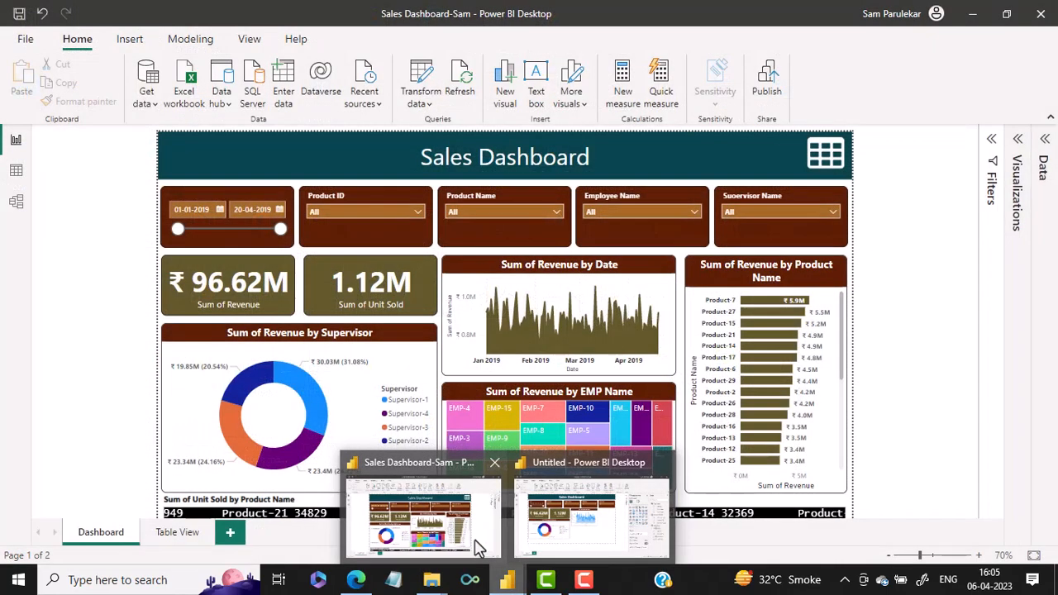
pyautogui.click(478, 548)
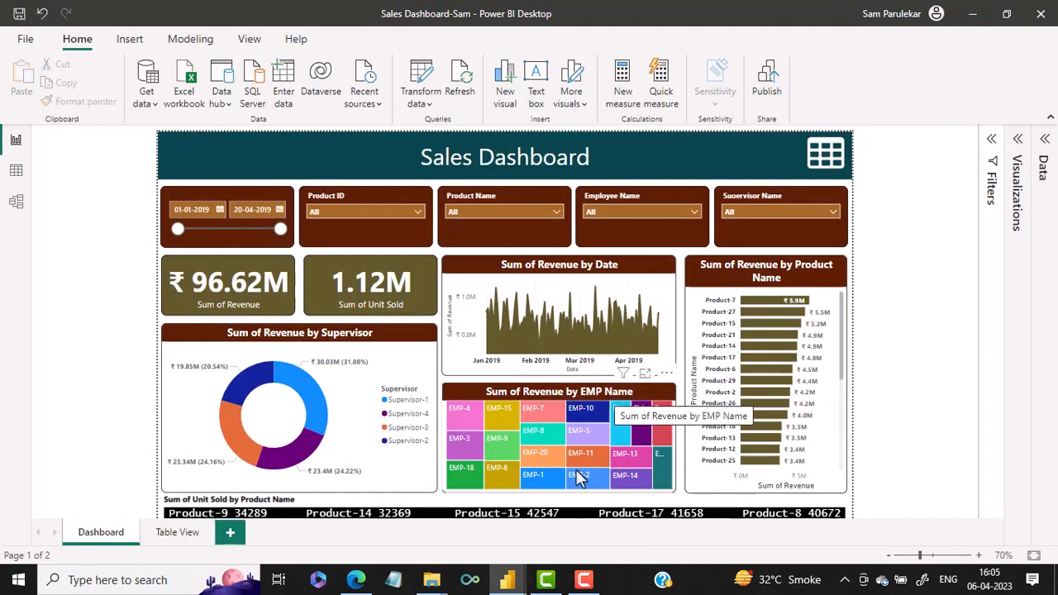
pyautogui.moveTo(507, 580)
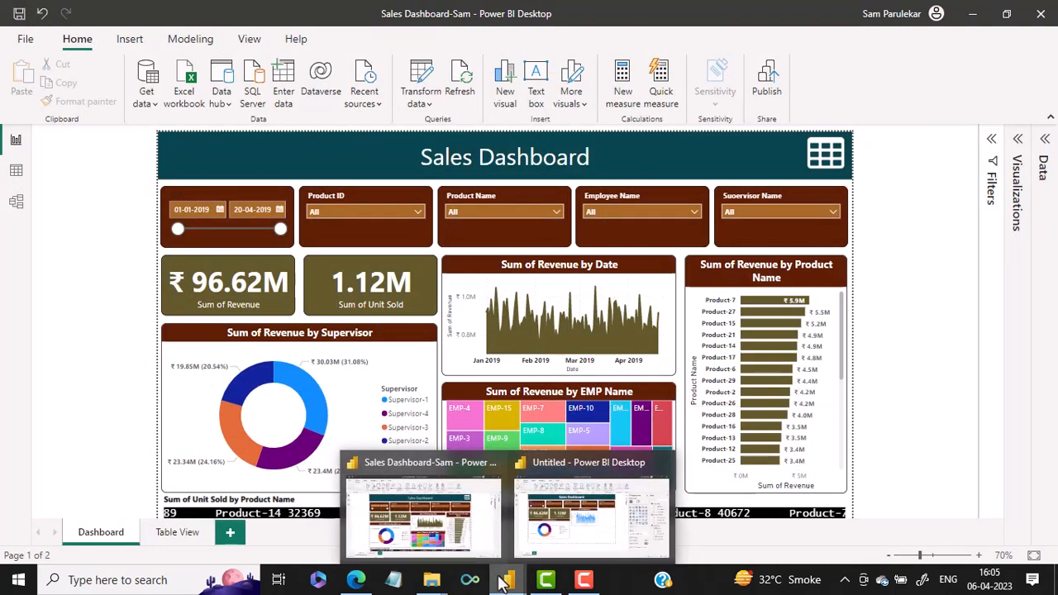
pyautogui.click(577, 535)
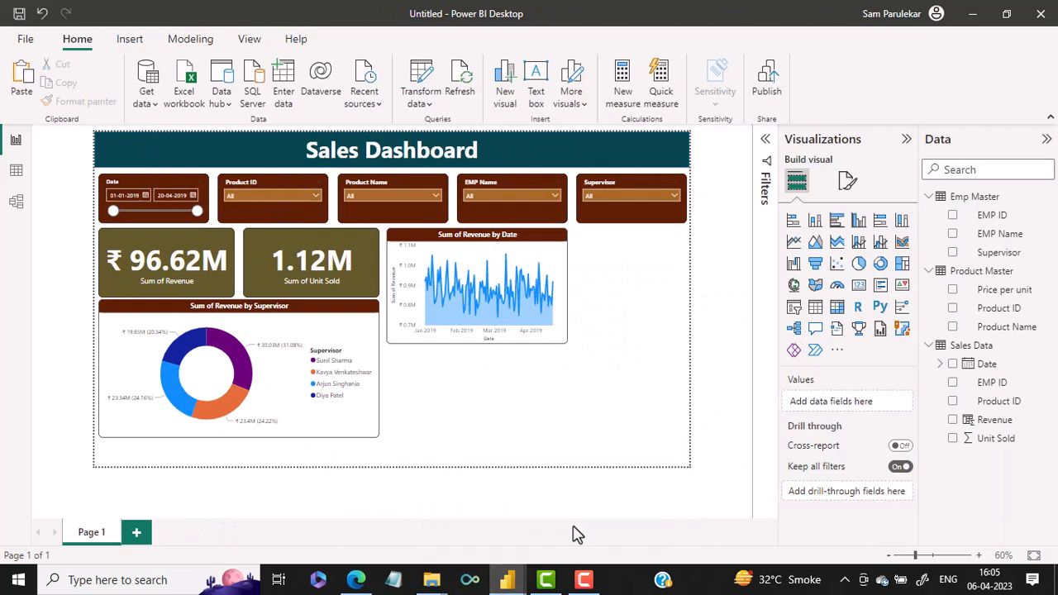
pyautogui.click(905, 264)
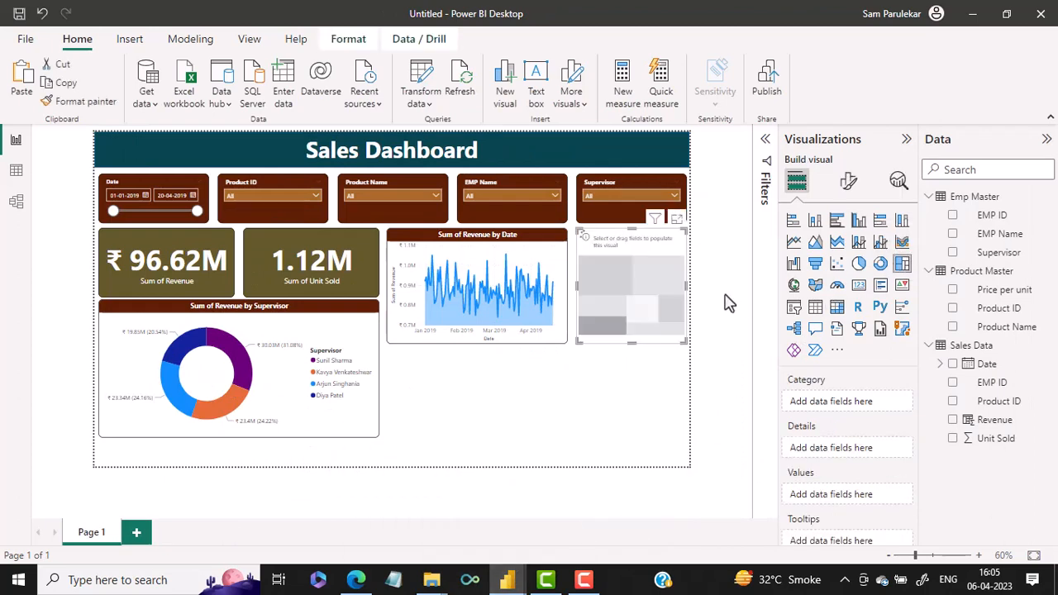
pyautogui.moveTo(649, 285); pyautogui.dragTo(471, 418)
pyautogui.moveTo(449, 465); pyautogui.dragTo(453, 437)
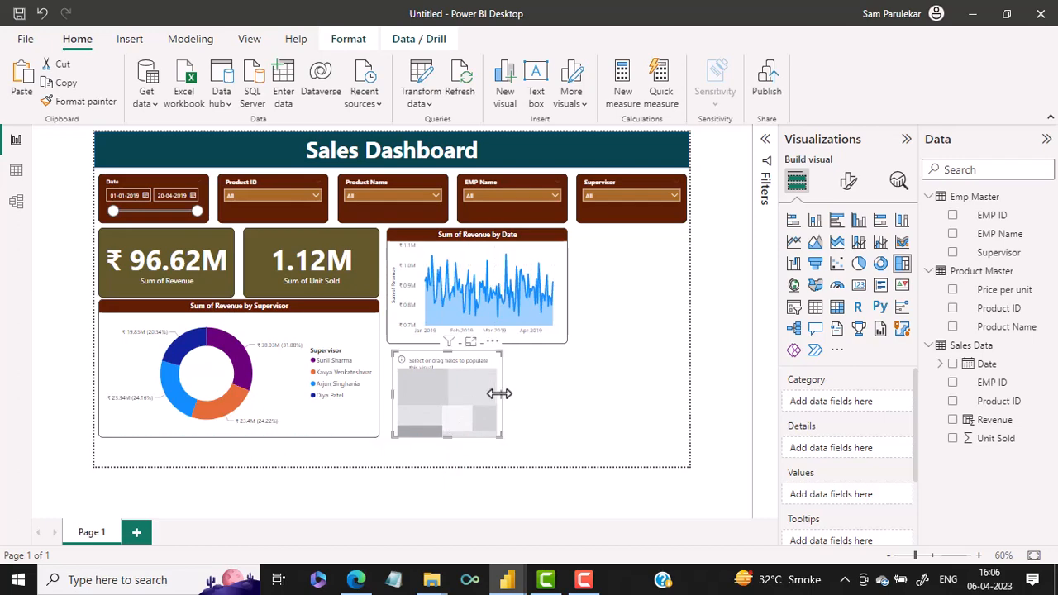
pyautogui.moveTo(501, 395); pyautogui.dragTo(576, 405)
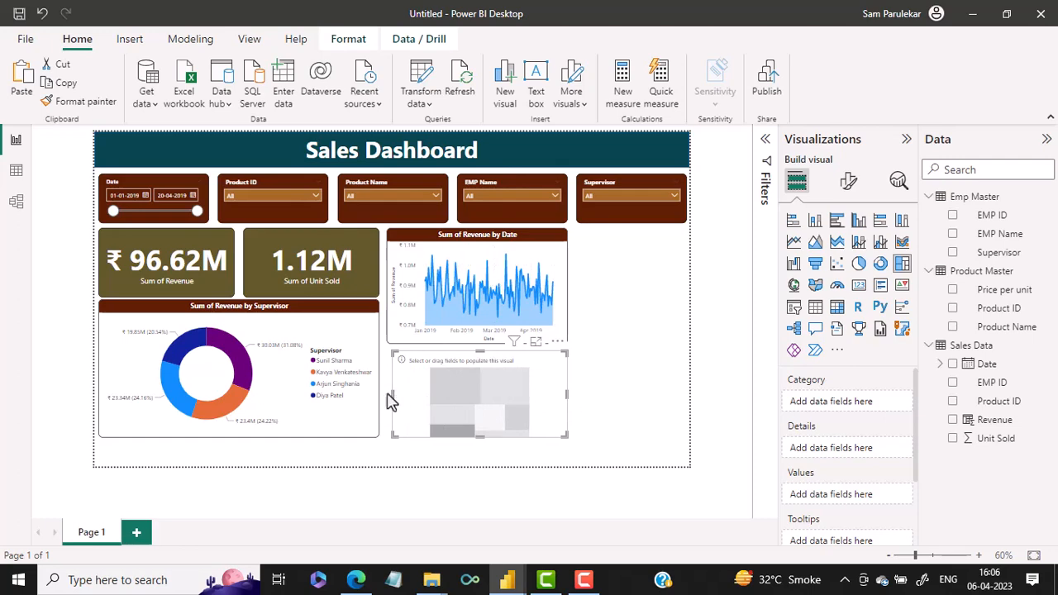
pyautogui.moveTo(391, 401); pyautogui.dragTo(388, 396)
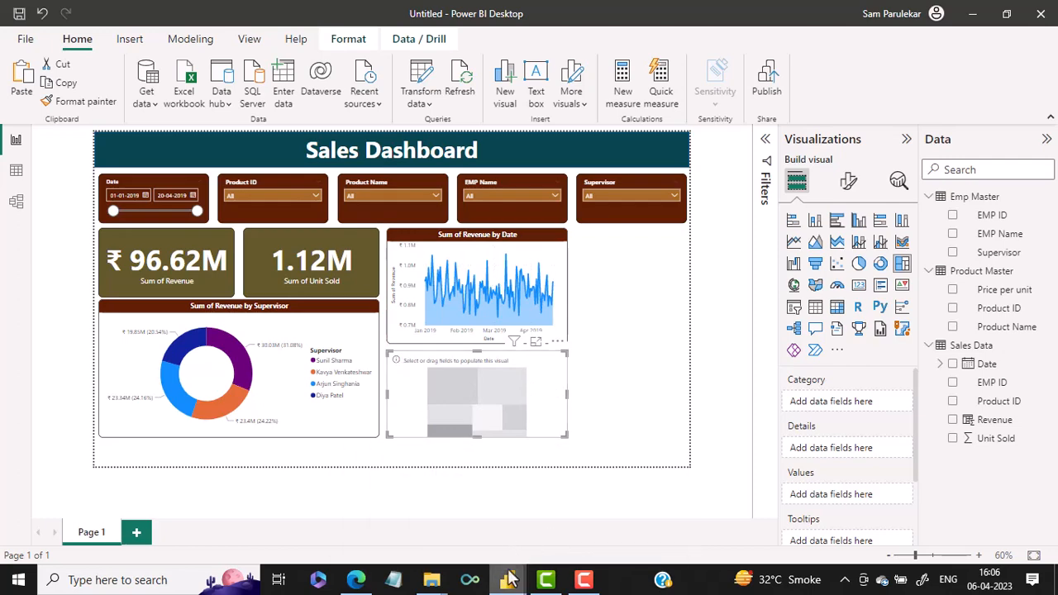
# Following the finished dashboard, assign EMP Name as the treemap's category and Revenue as its values
pyautogui.moveTo(507, 579)
pyautogui.click(424, 496)
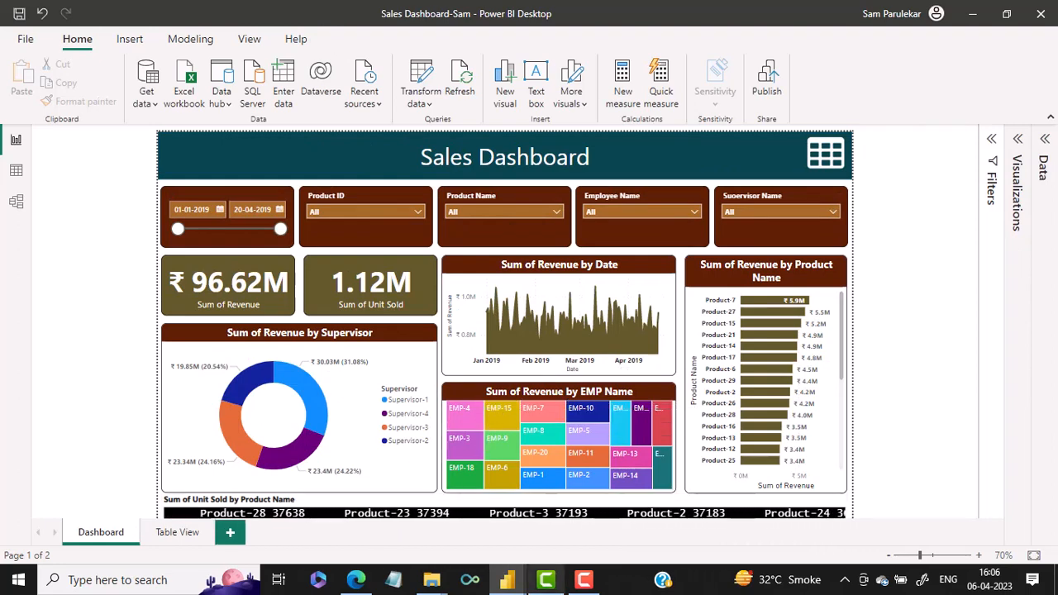
pyautogui.moveTo(513, 581)
pyautogui.click(548, 524)
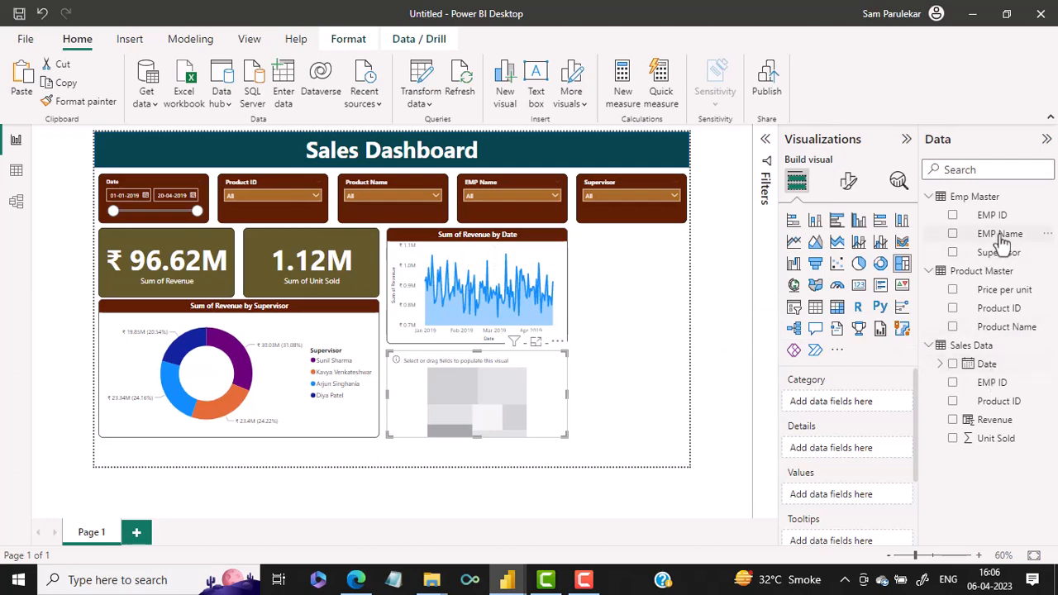
pyautogui.moveTo(1002, 238); pyautogui.dragTo(855, 401)
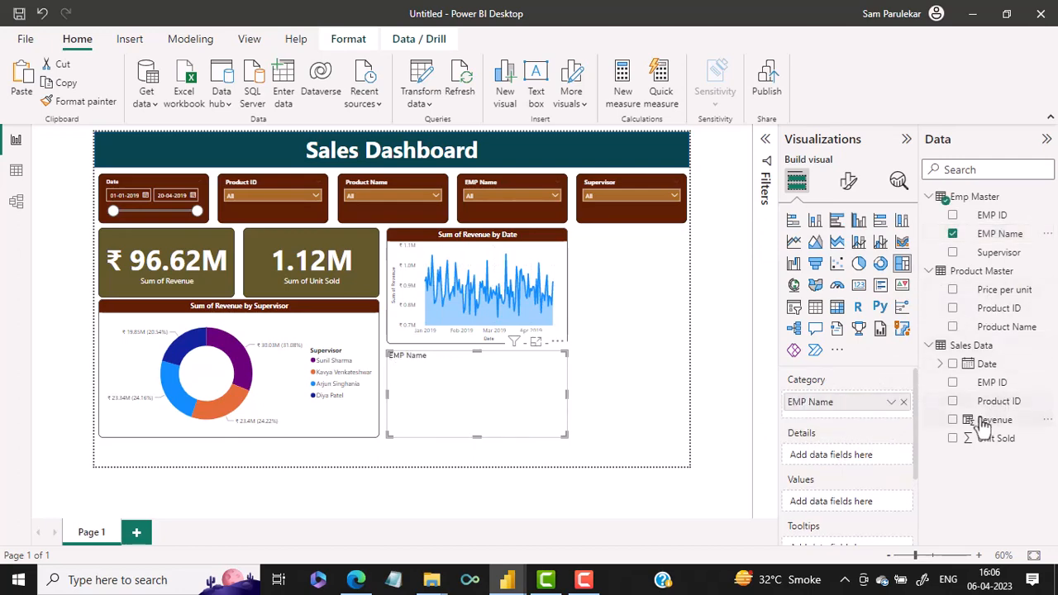
pyautogui.moveTo(975, 420); pyautogui.dragTo(843, 503)
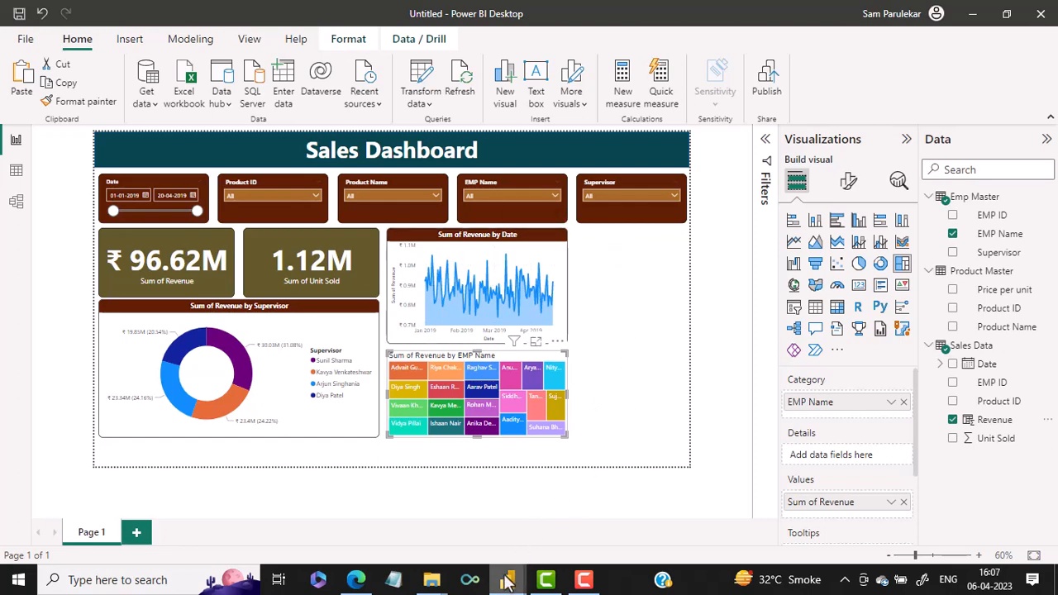
# Following the finished dashboard, insert a clustered bar chart beside the area chart and extend its height down almost to the treemap's lower edge
pyautogui.moveTo(507, 579)
pyautogui.click(448, 516)
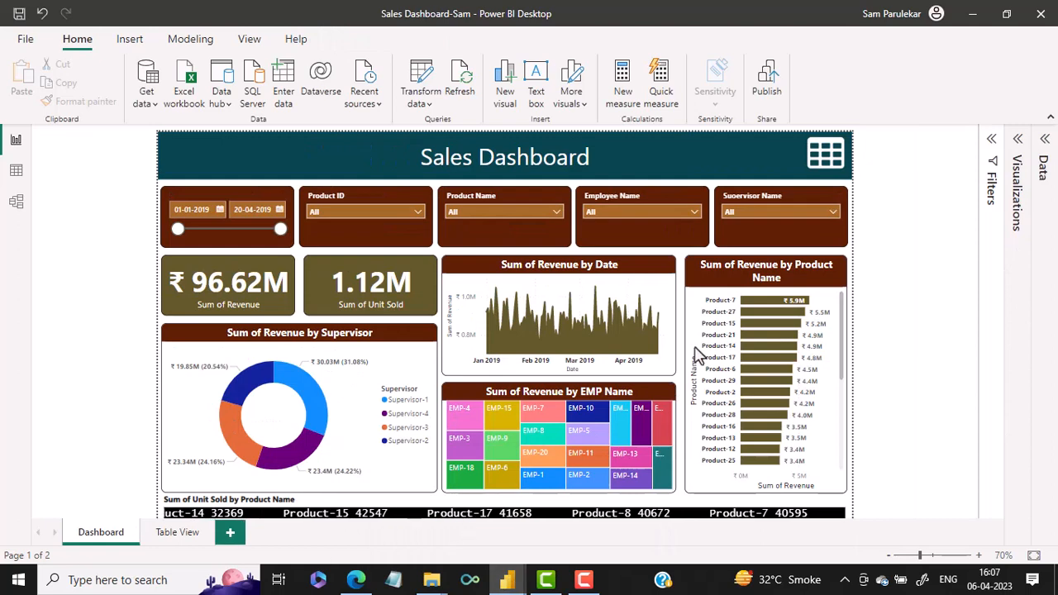
pyautogui.moveTo(797, 309)
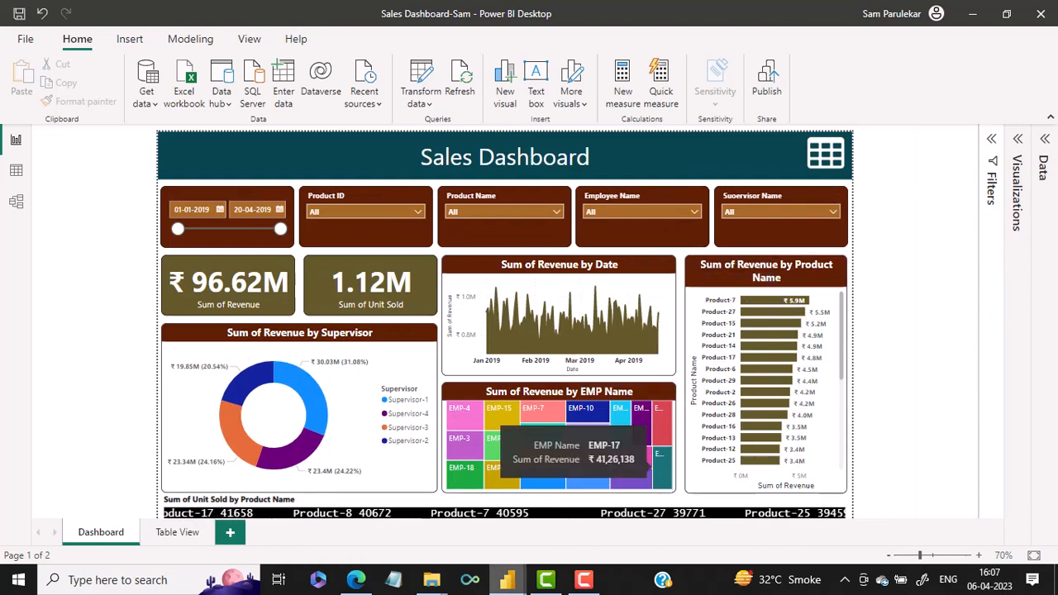
pyautogui.moveTo(507, 579)
pyautogui.click(576, 529)
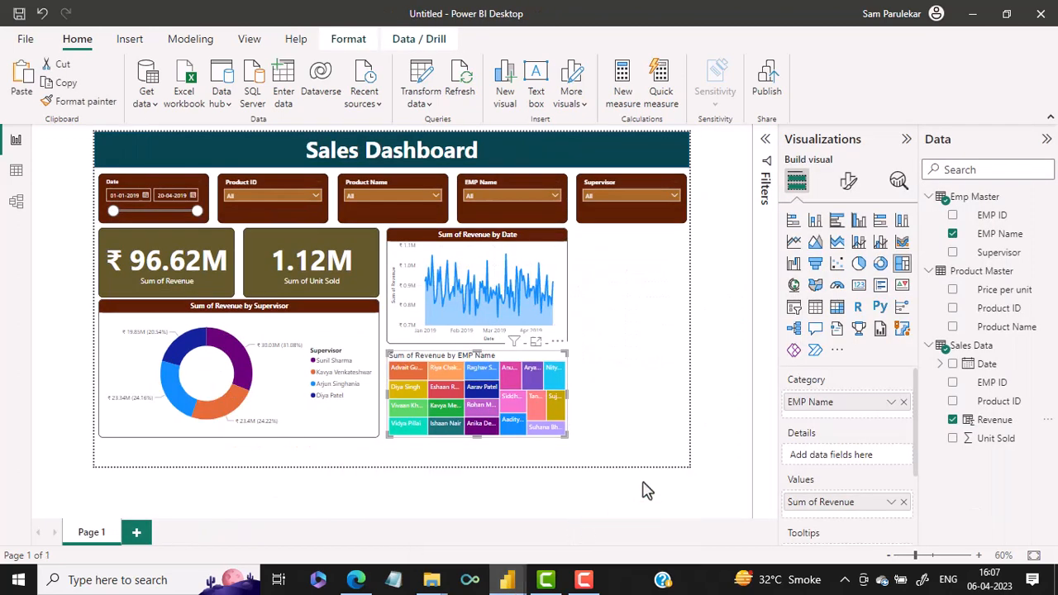
pyautogui.click(836, 221)
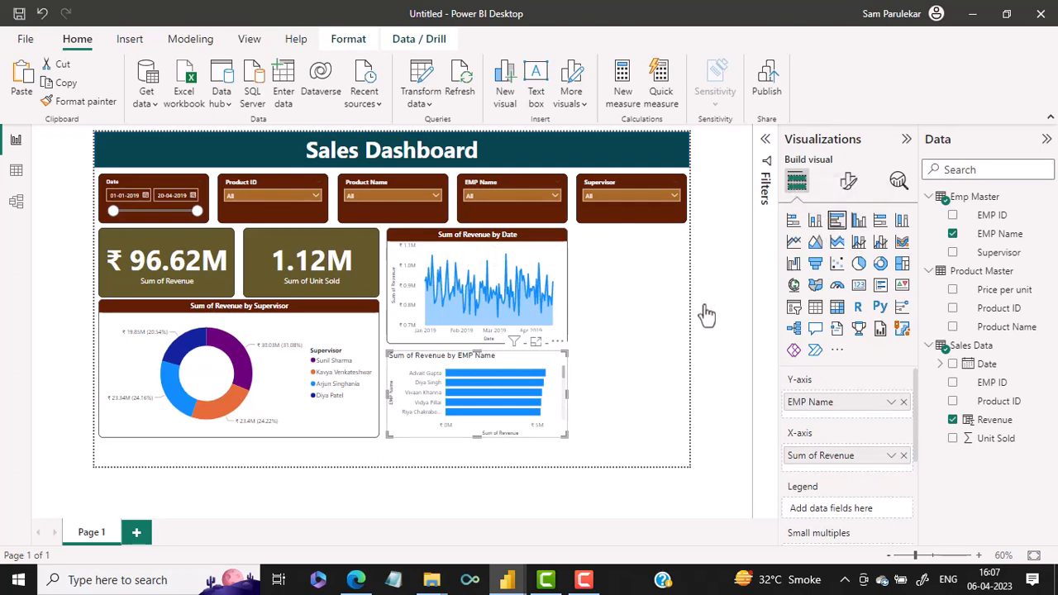
pyautogui.hotkey('ctrl', 'z')
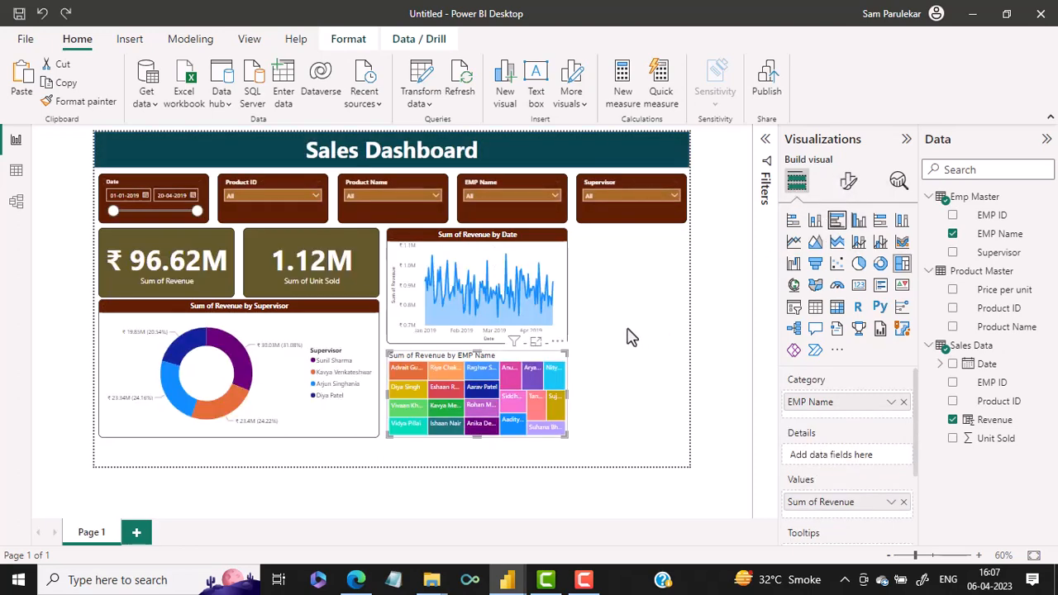
pyautogui.click(628, 335)
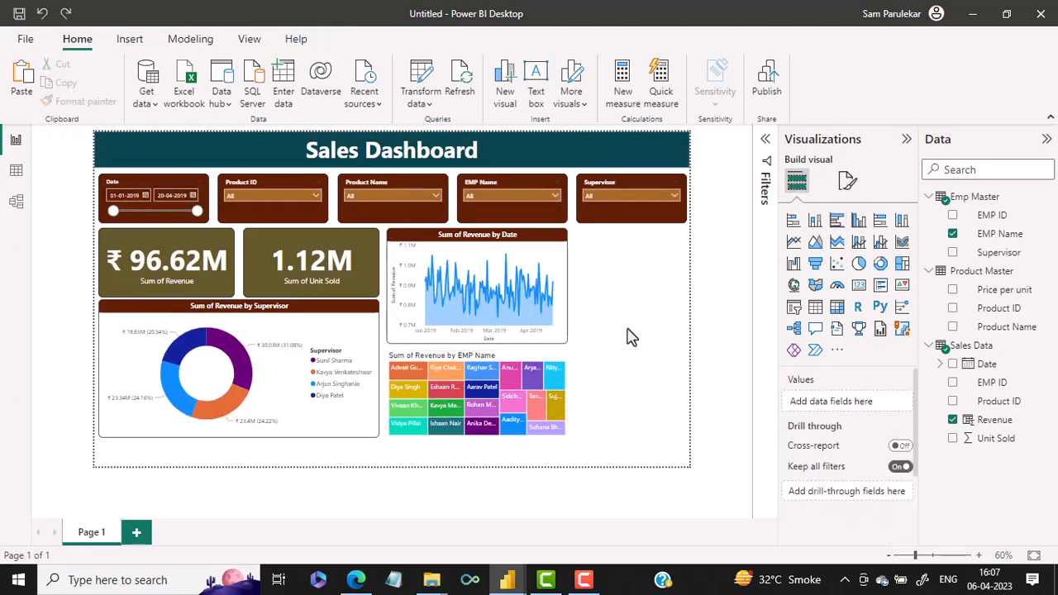
pyautogui.click(836, 222)
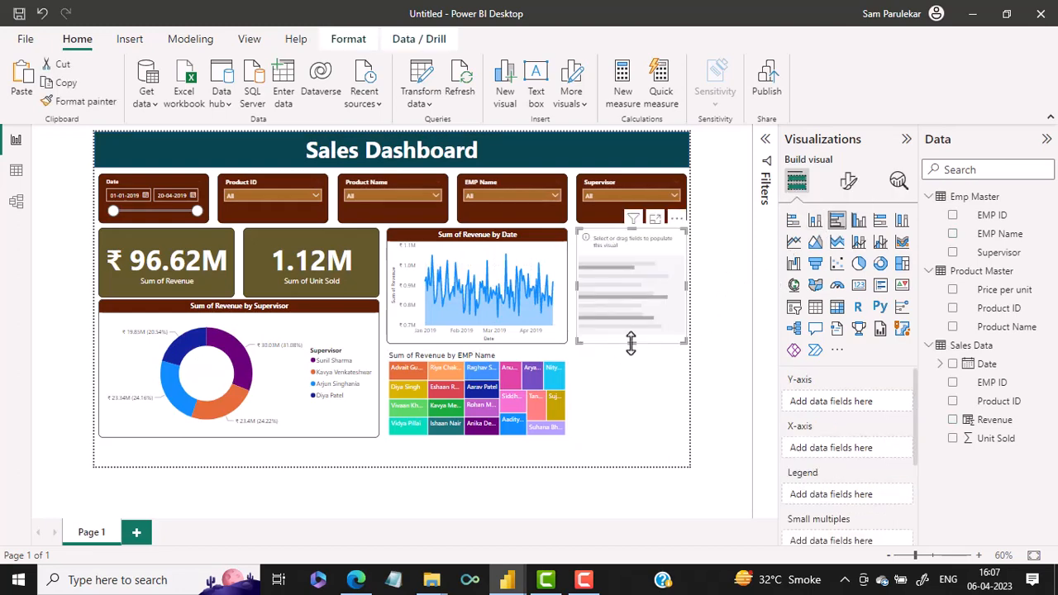
pyautogui.moveTo(631, 342); pyautogui.dragTo(610, 430)
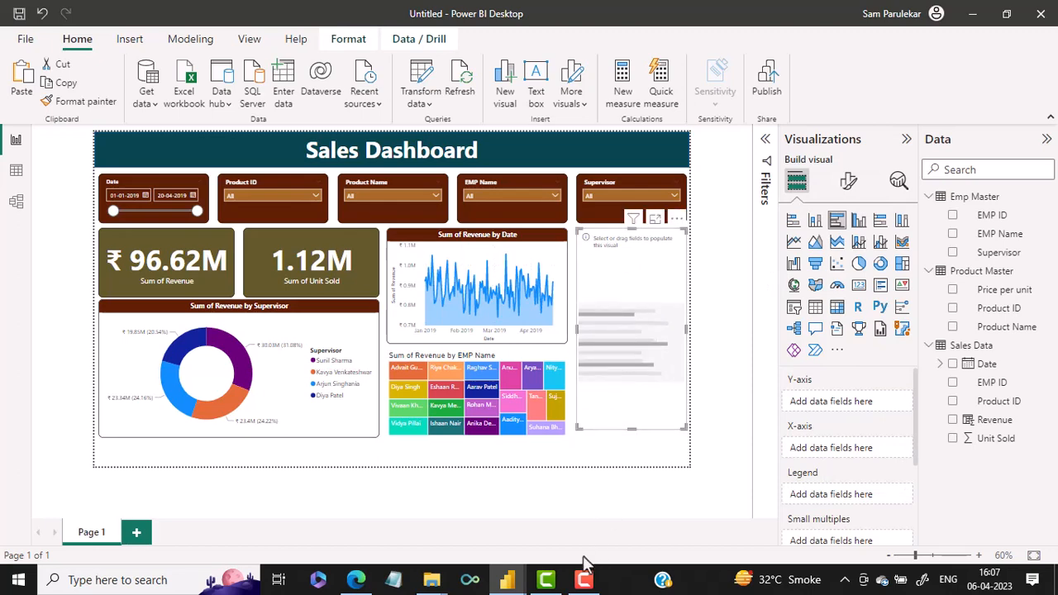
# Following the finished dashboard's product chart, assign Product Name to the new bar chart's Y-axis and Revenue to its X-axis
pyautogui.moveTo(507, 577)
pyautogui.click(498, 546)
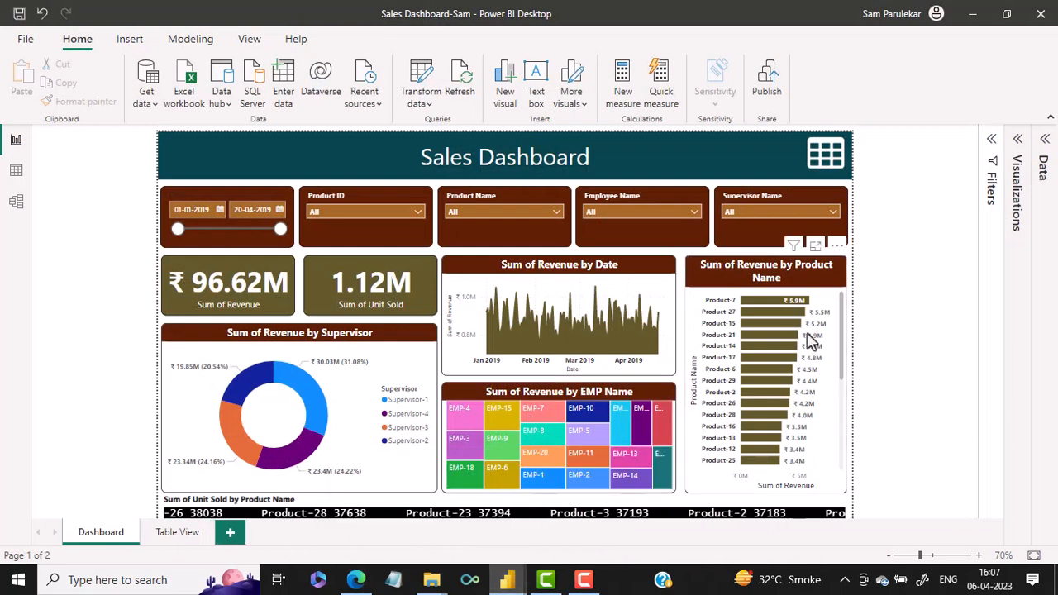
pyautogui.moveTo(778, 397)
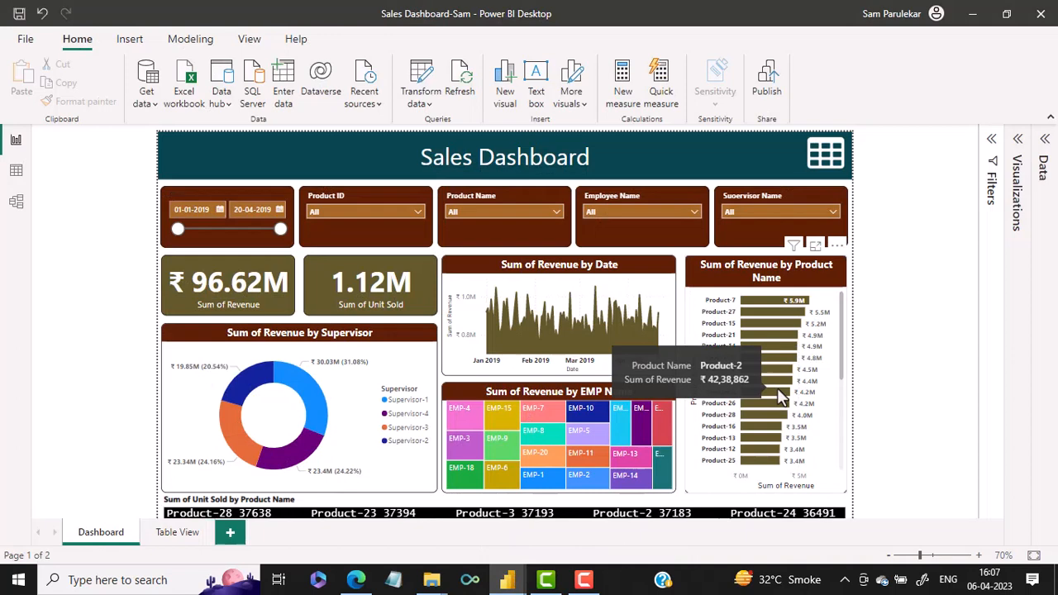
pyautogui.moveTo(507, 580)
pyautogui.click(568, 537)
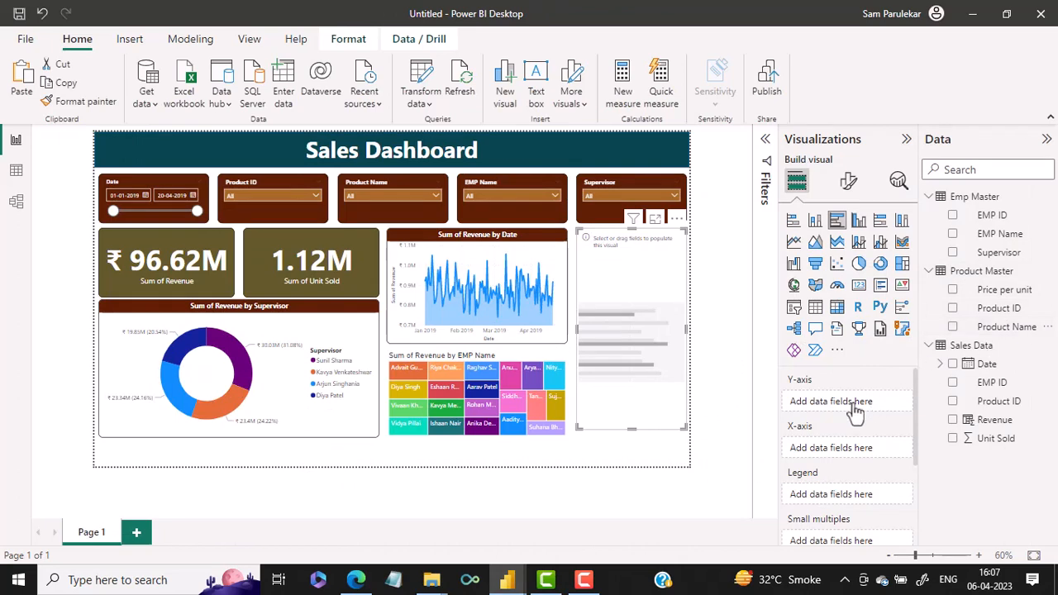
pyautogui.moveTo(856, 412); pyautogui.dragTo(859, 411)
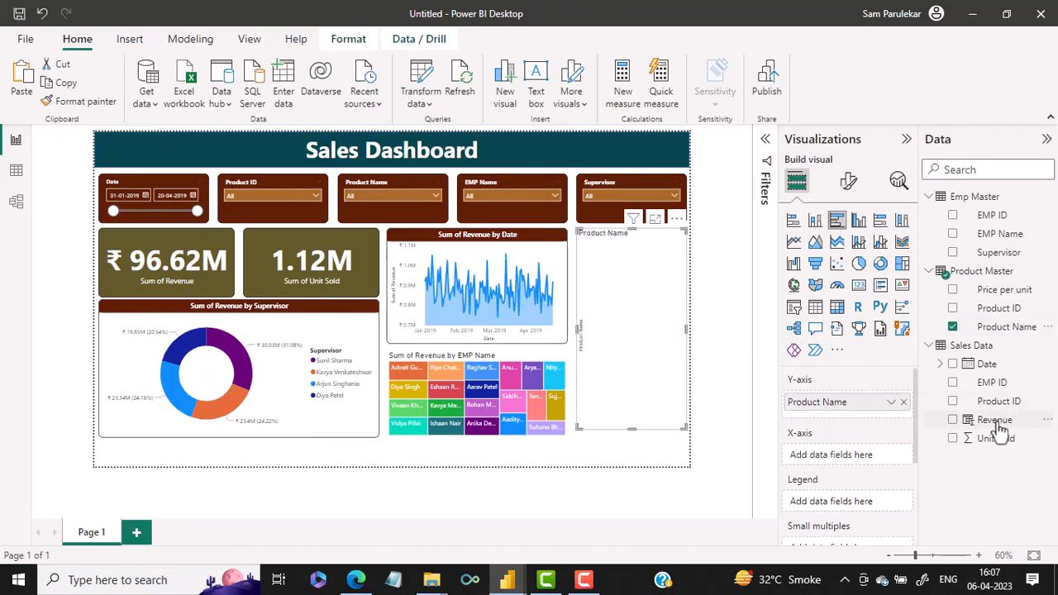
pyautogui.moveTo(996, 423); pyautogui.dragTo(854, 454)
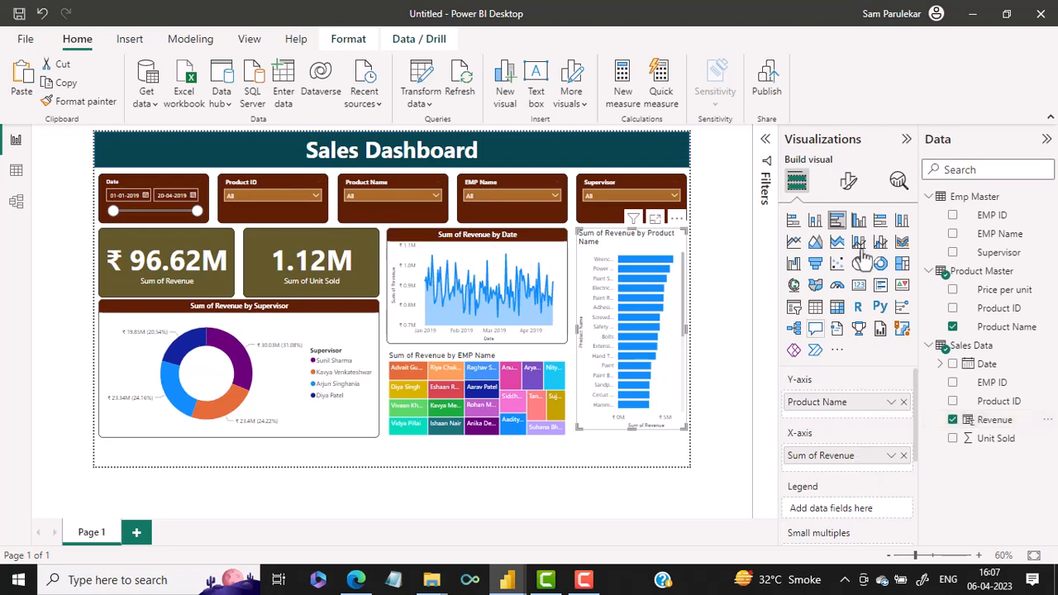
# Enable data labels on the revenue by product bar chart and copy the area chart's formatting onto it with Format painter
pyautogui.click(848, 187)
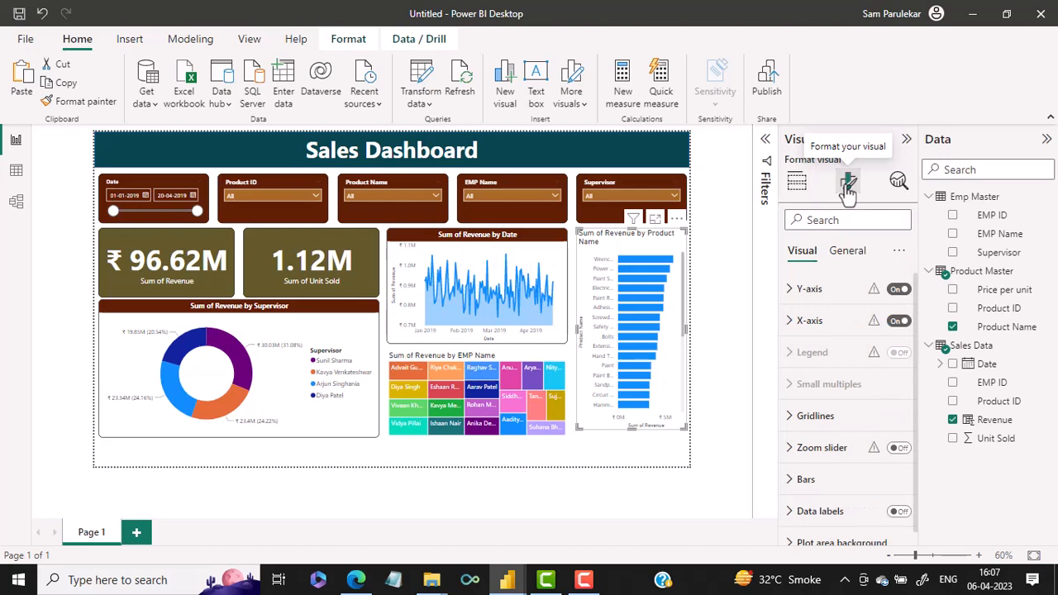
pyautogui.click(901, 513)
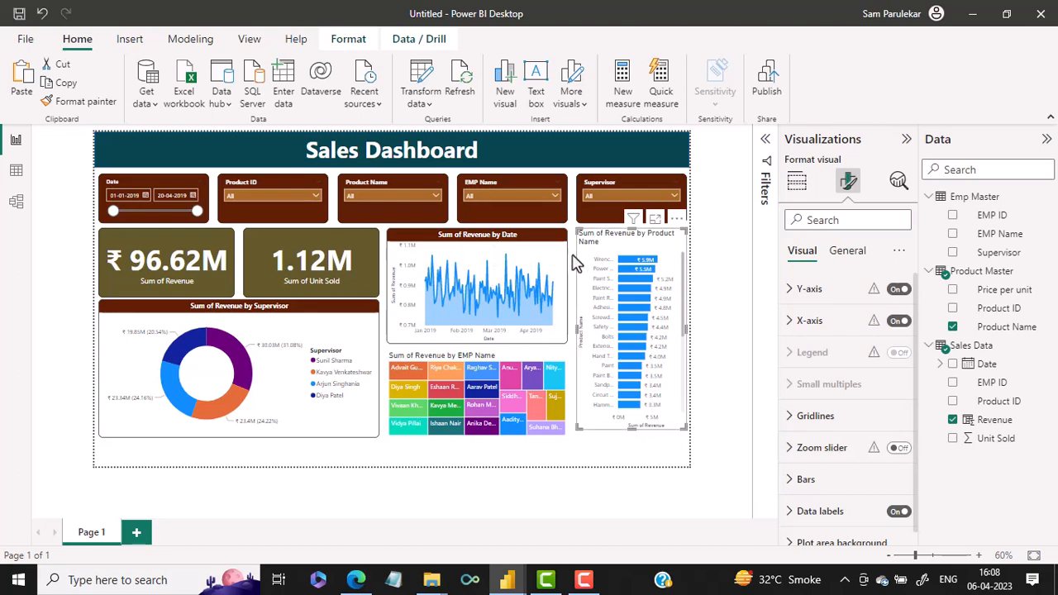
pyautogui.click(522, 258)
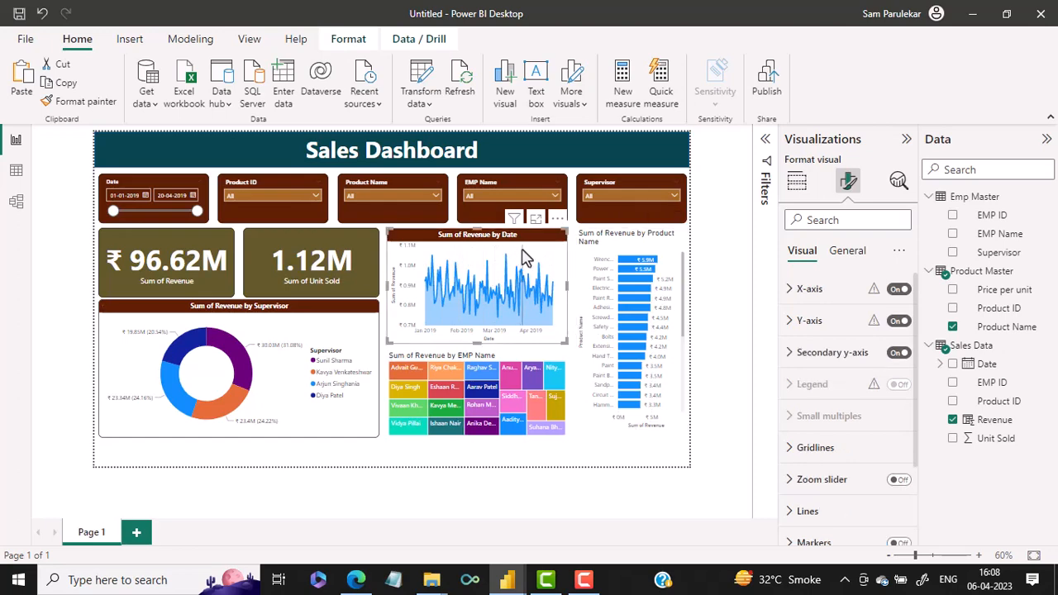
pyautogui.click(91, 104)
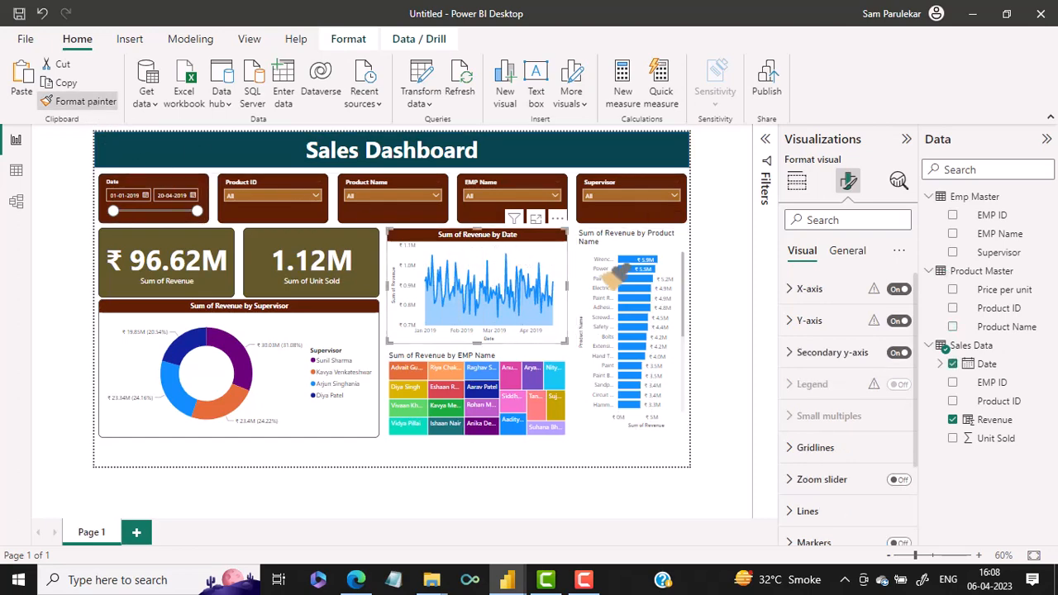
pyautogui.click(658, 244)
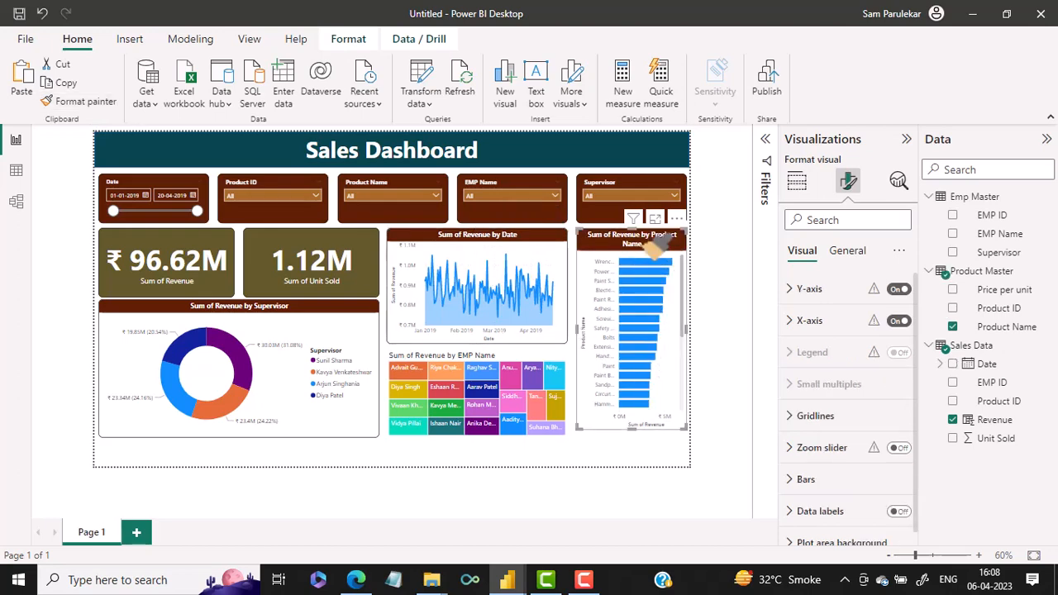
# Following the scrolling product ticker beneath the finished dashboard's charts, search the additional Power BI visuals for "scroller"
pyautogui.moveTo(514, 583)
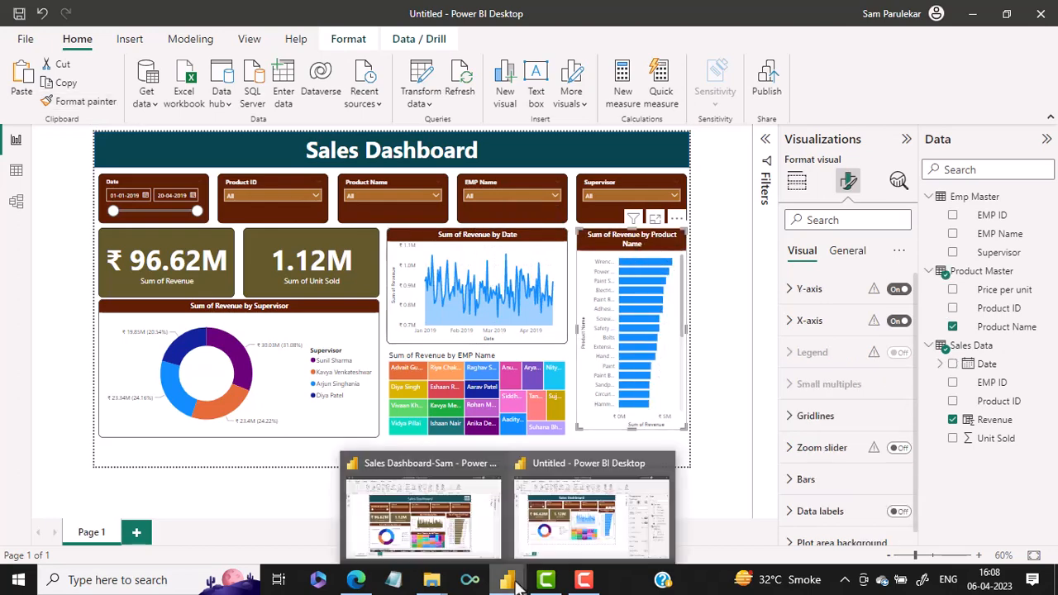
pyautogui.click(421, 517)
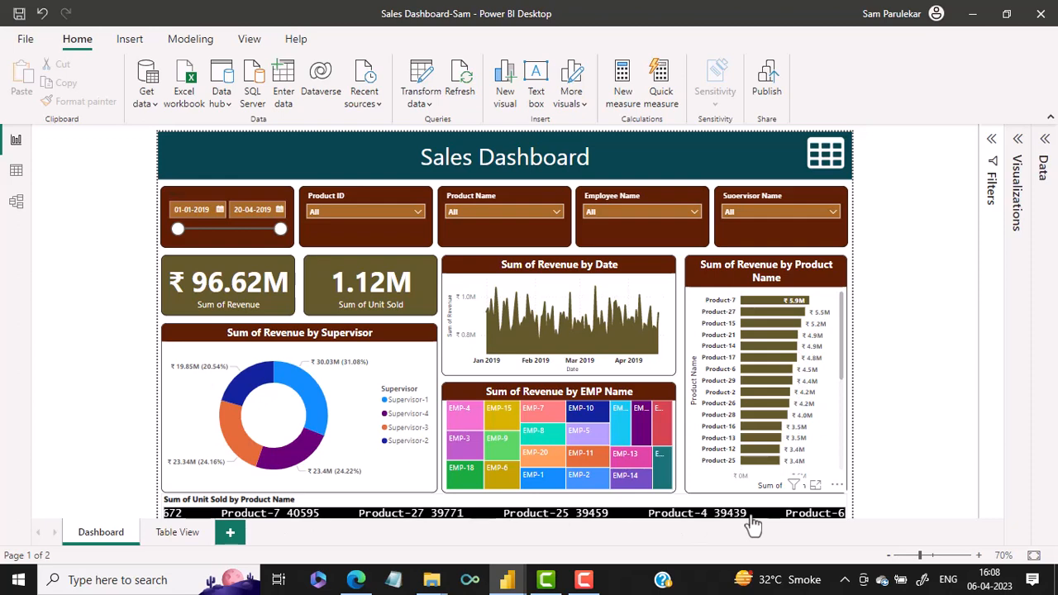
pyautogui.moveTo(507, 578)
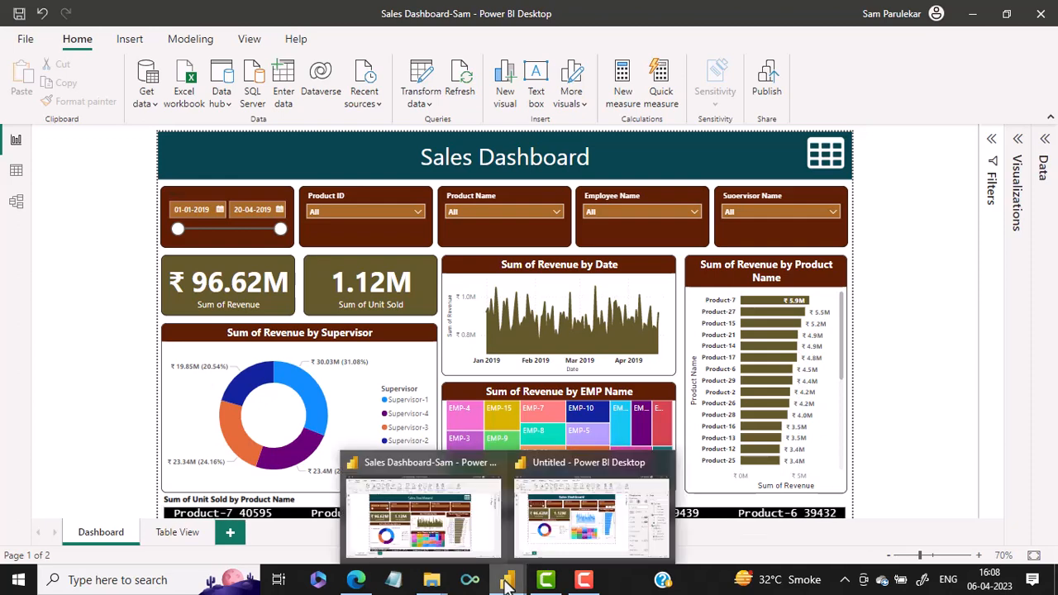
pyautogui.click(542, 555)
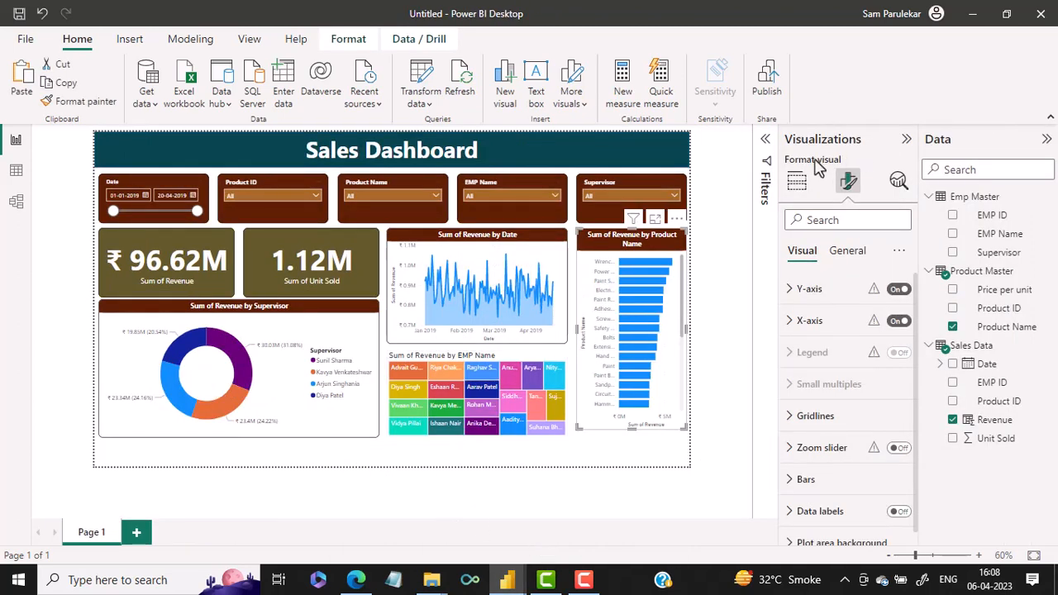
pyautogui.click(797, 181)
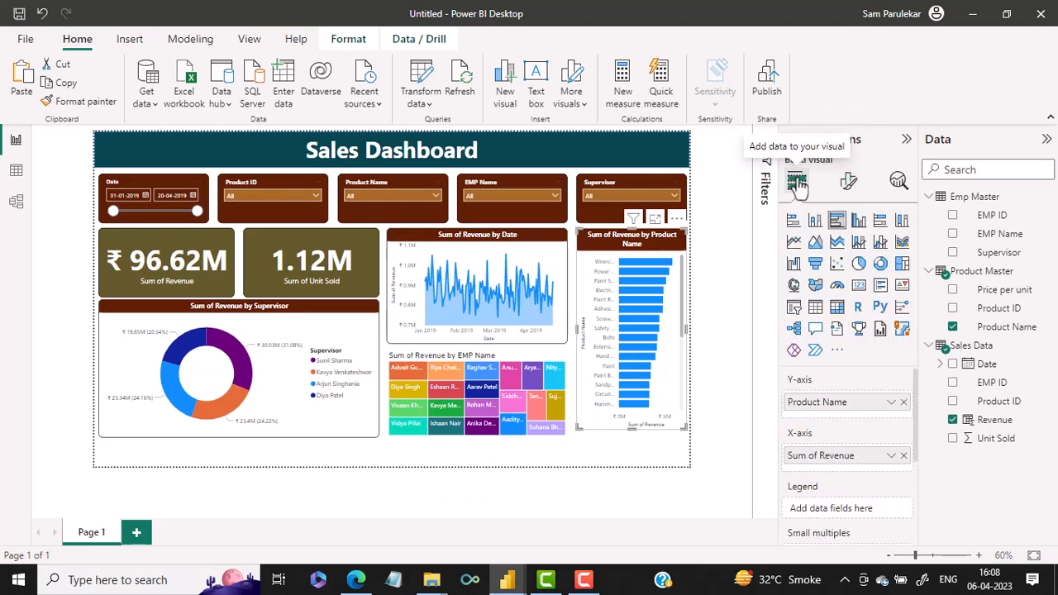
pyautogui.click(837, 352)
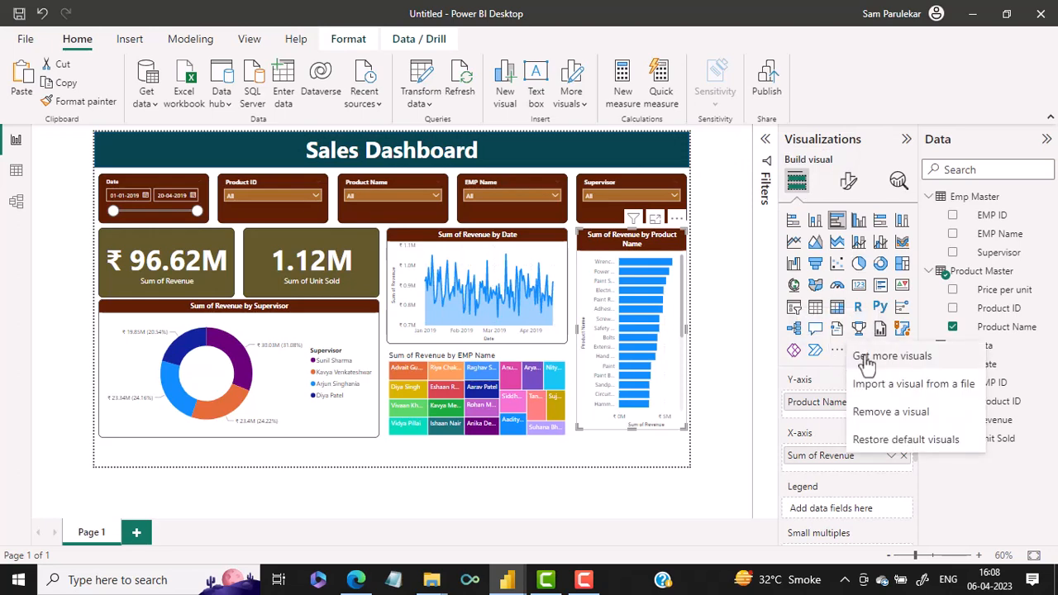
pyautogui.click(866, 363)
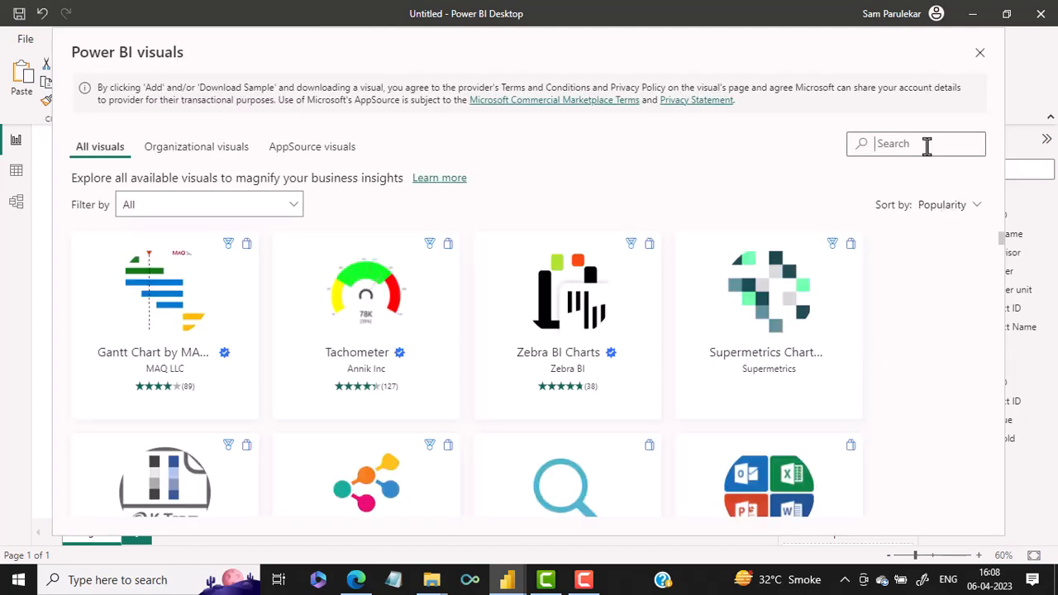
pyautogui.write('scroll')
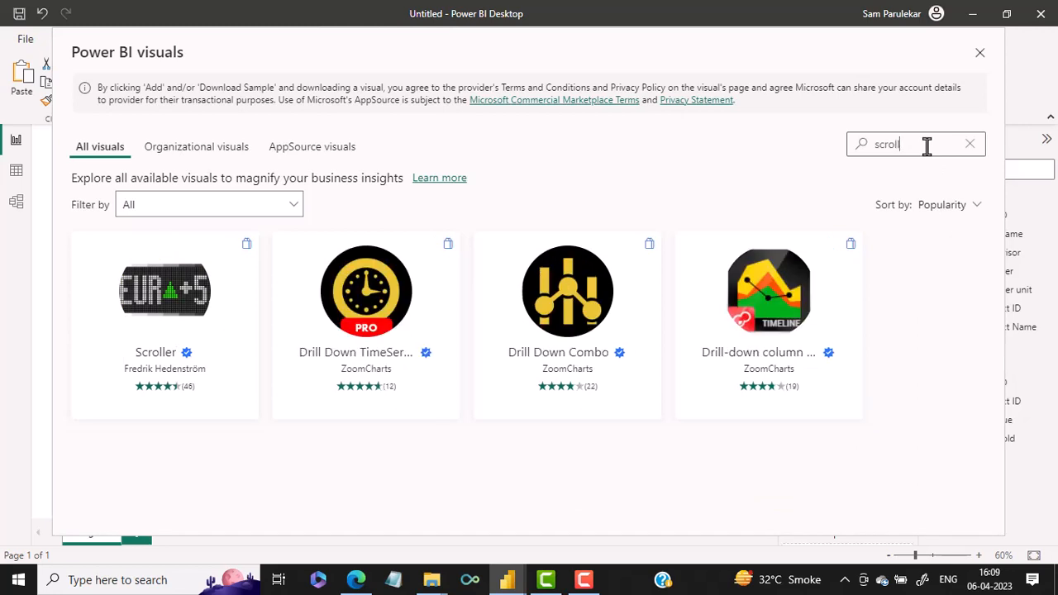
pyautogui.write('er')
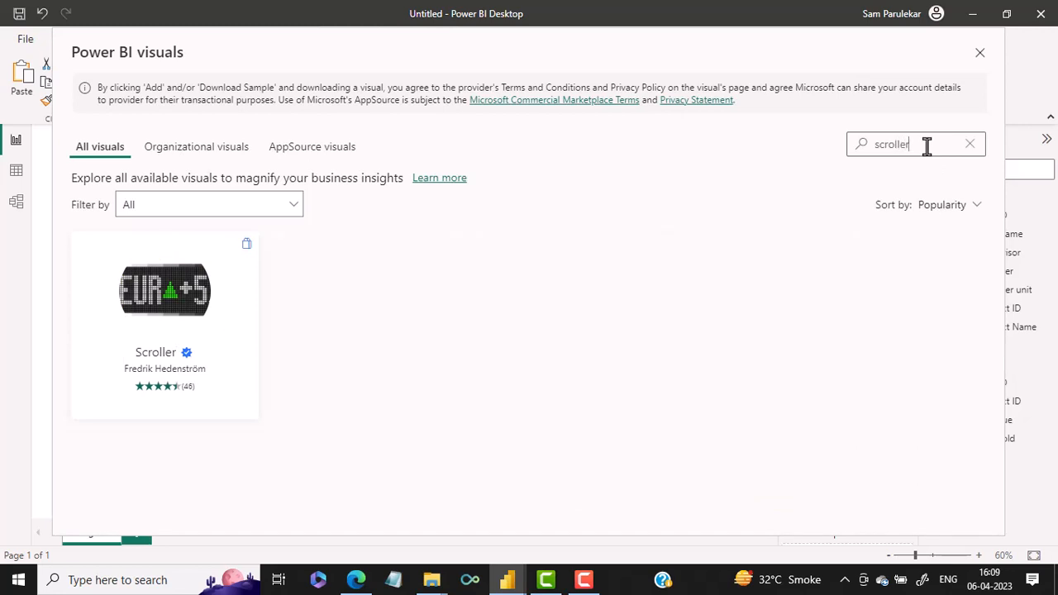
# Import the Scroller custom visual from AppSource into the new report
pyautogui.click(210, 310)
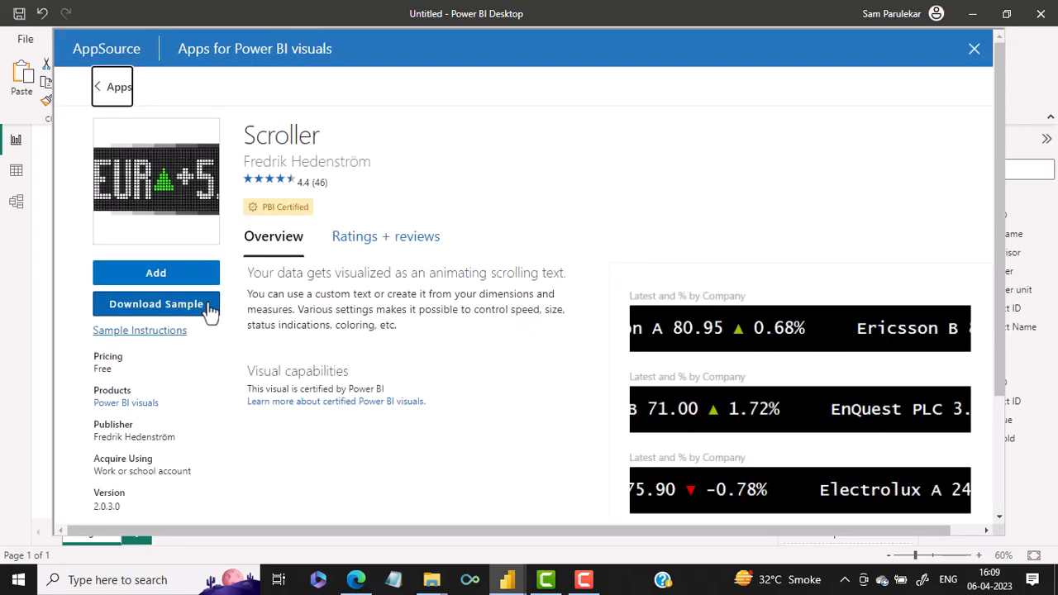
pyautogui.click(176, 276)
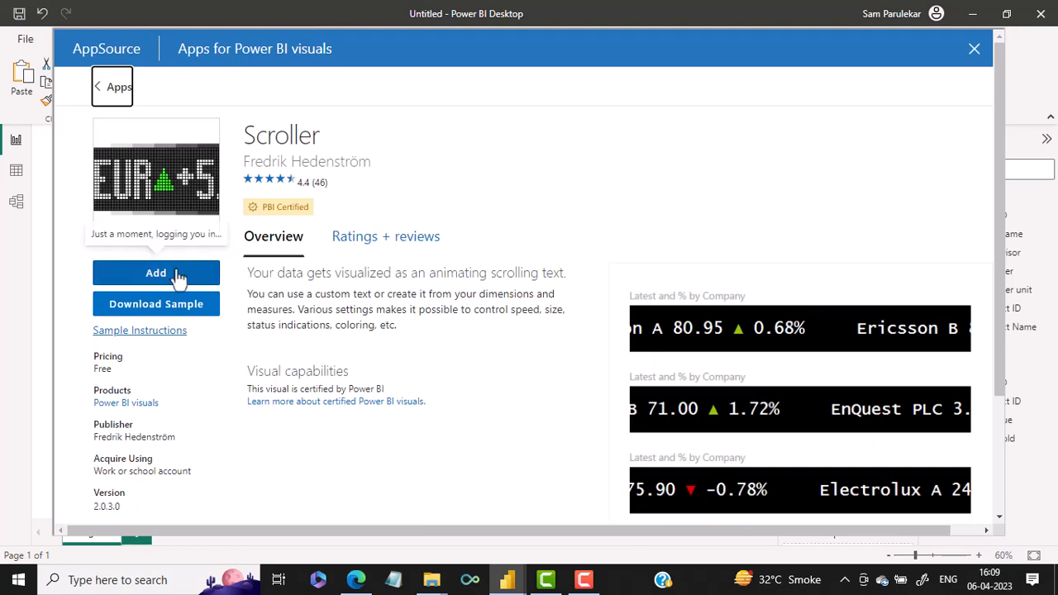
pyautogui.click(179, 278)
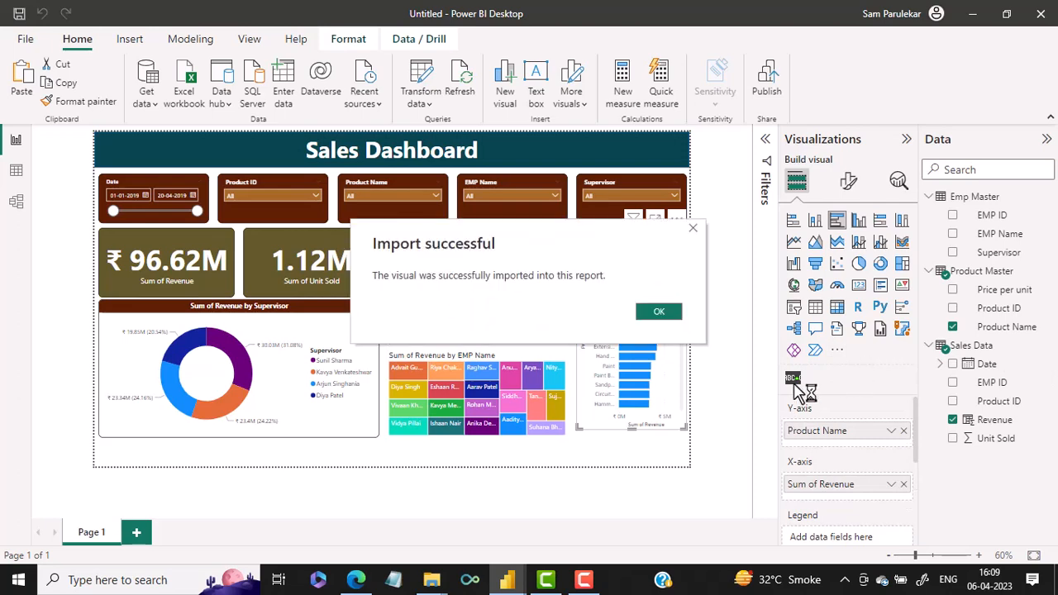
pyautogui.click(659, 312)
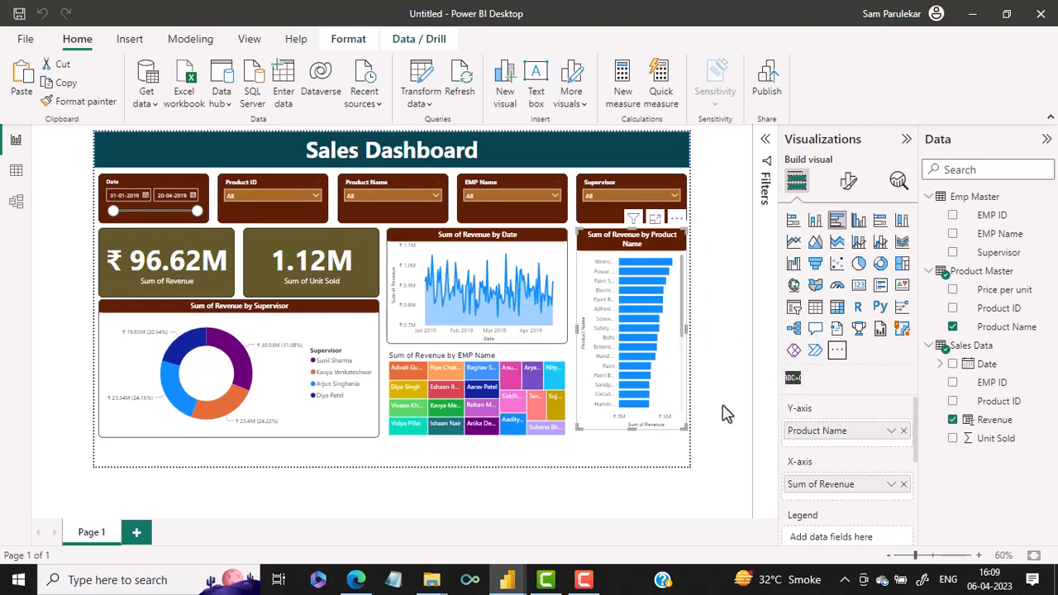
# Insert an empty Scroller visual on the page, keeping the revenue by product visual as a bar chart
pyautogui.click(793, 382)
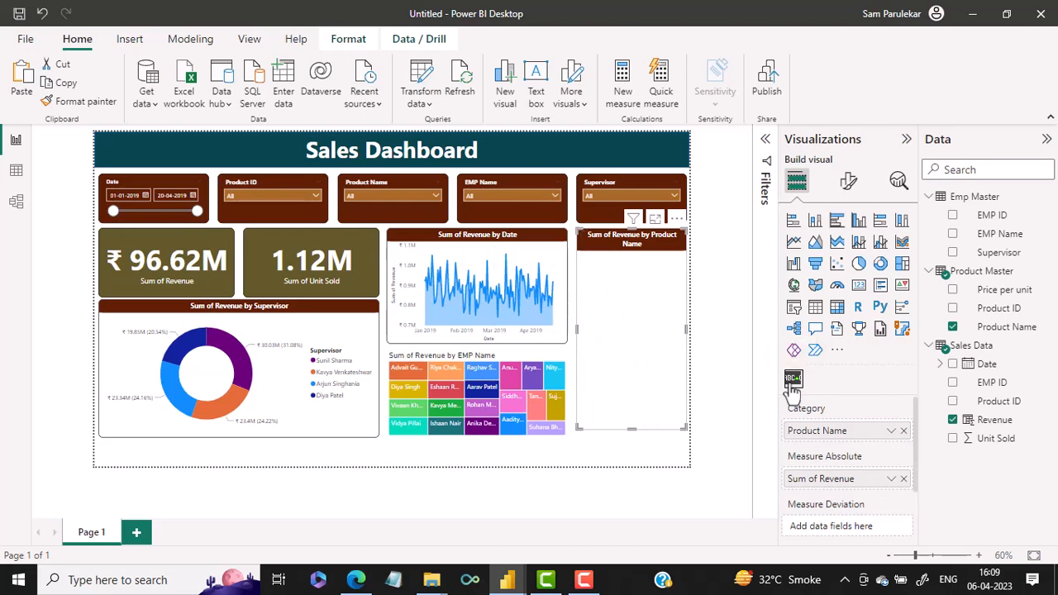
pyautogui.hotkey('ctrl', 'z')
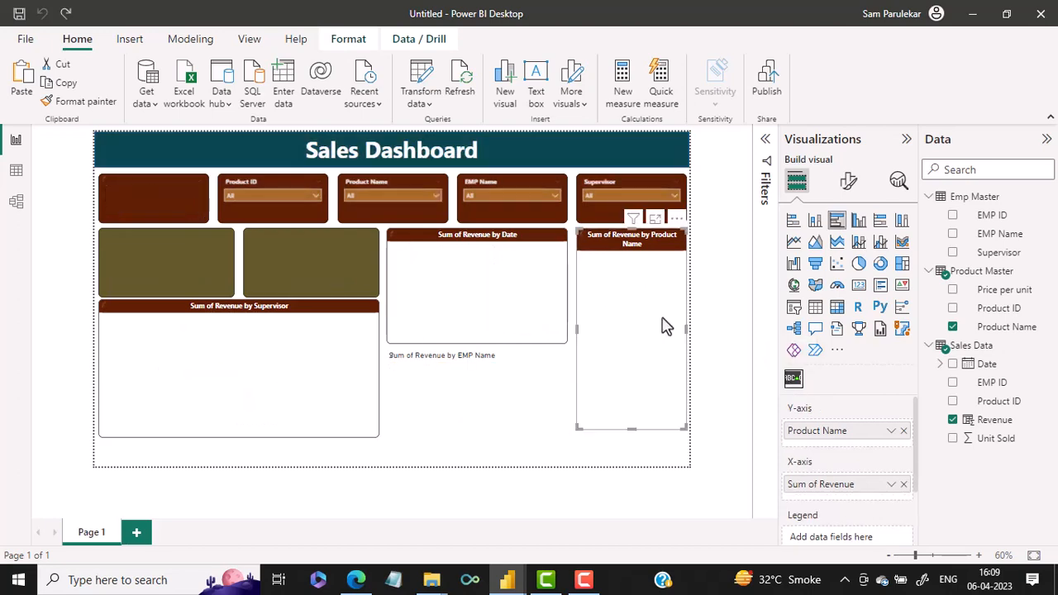
pyautogui.click(382, 465)
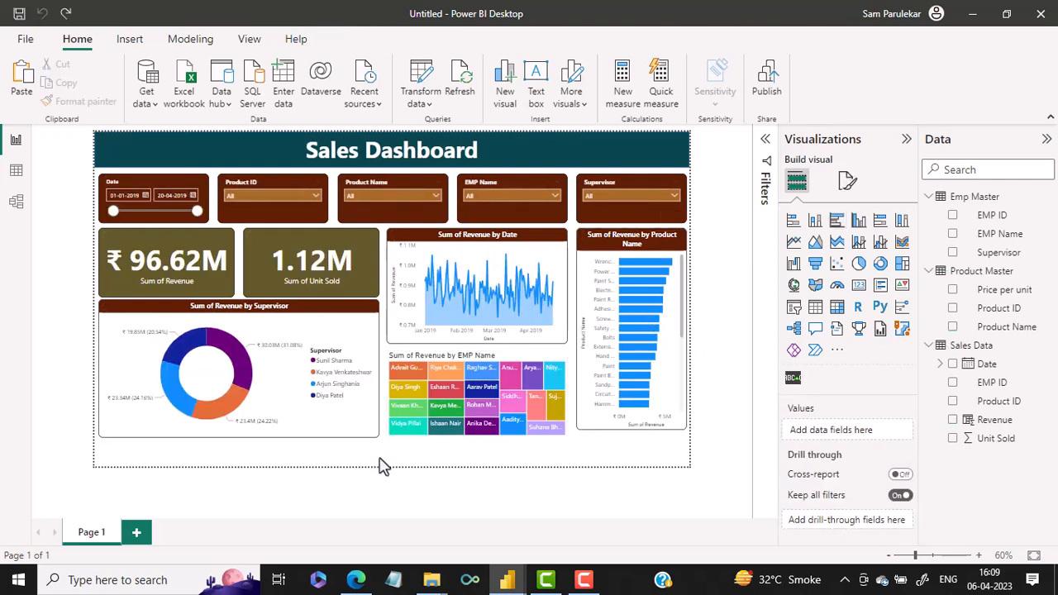
pyautogui.click(793, 382)
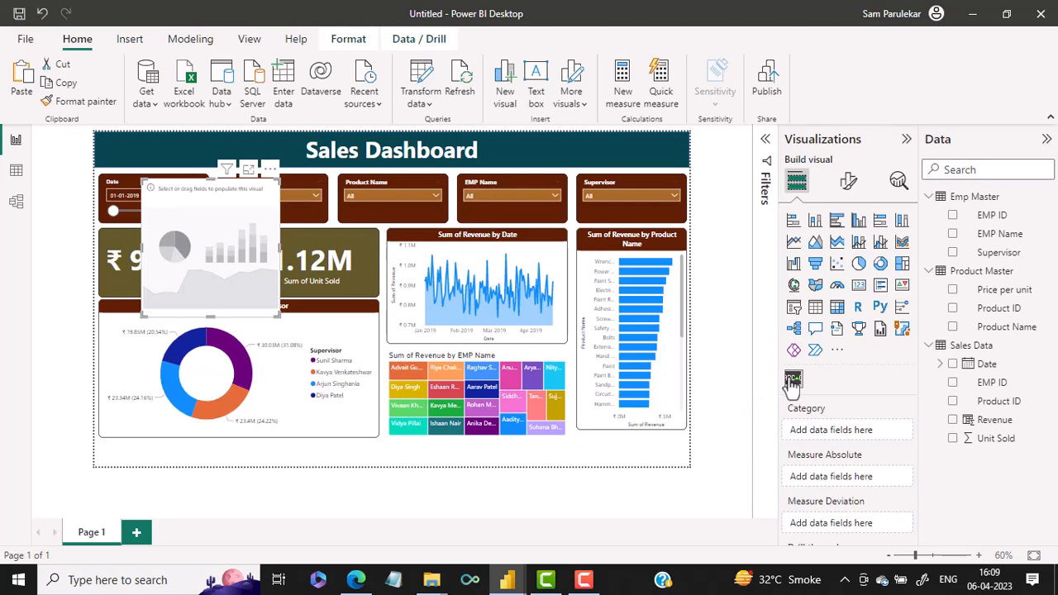
# Move the empty Scroller visual beneath the charts and resize it into a thin strip spanning the full page width
pyautogui.moveTo(216, 246); pyautogui.dragTo(168, 409)
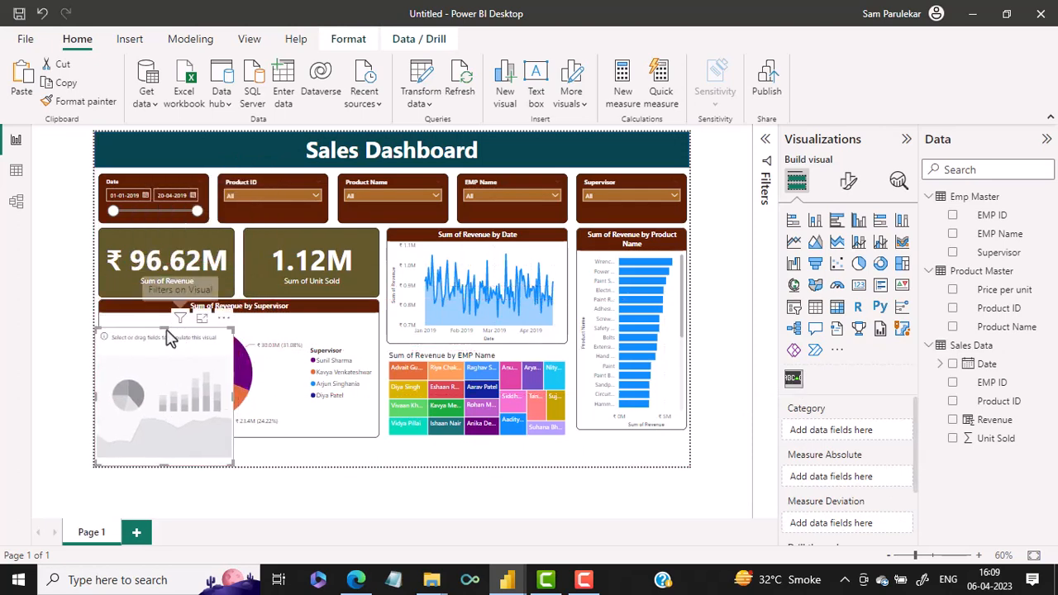
pyautogui.moveTo(166, 328); pyautogui.dragTo(688, 468)
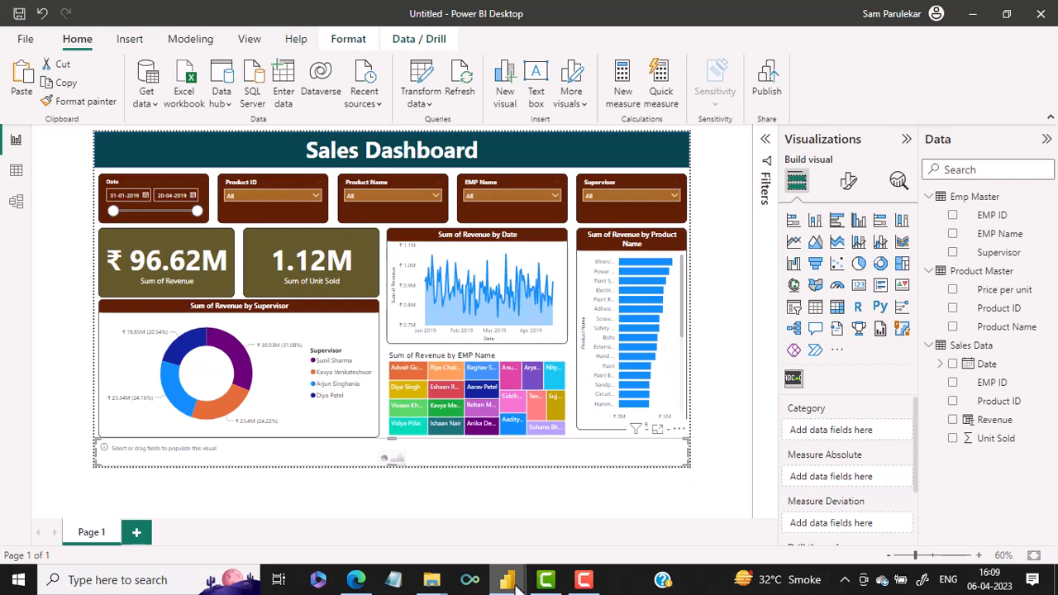
# Following the finished dashboard's ticker, give the scroller Product Name as its category and Unit Sold as its absolute measure
pyautogui.moveTo(511, 581)
pyautogui.click(442, 546)
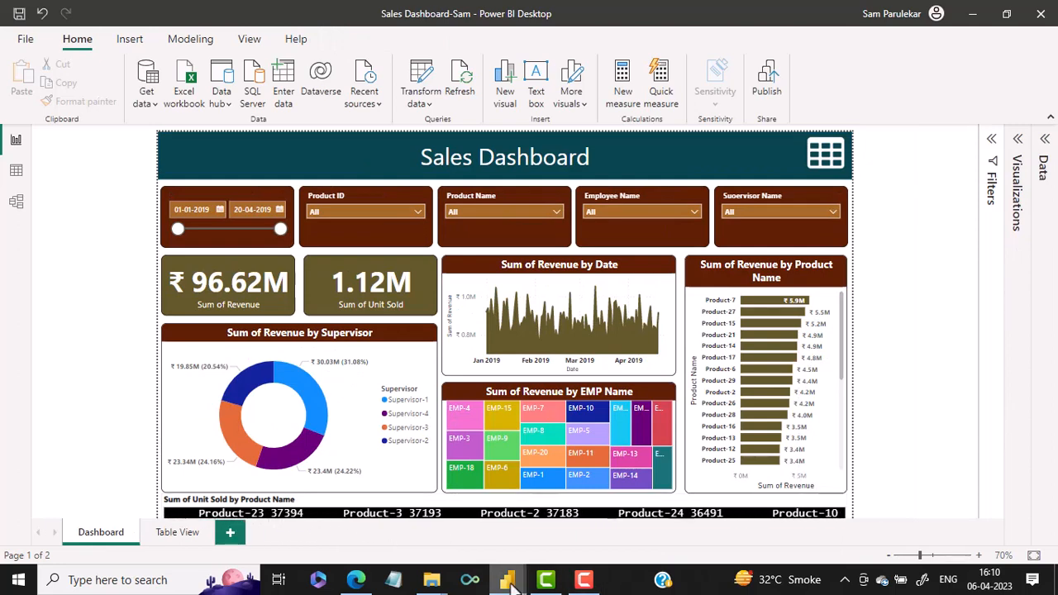
pyautogui.moveTo(507, 578)
pyautogui.click(539, 552)
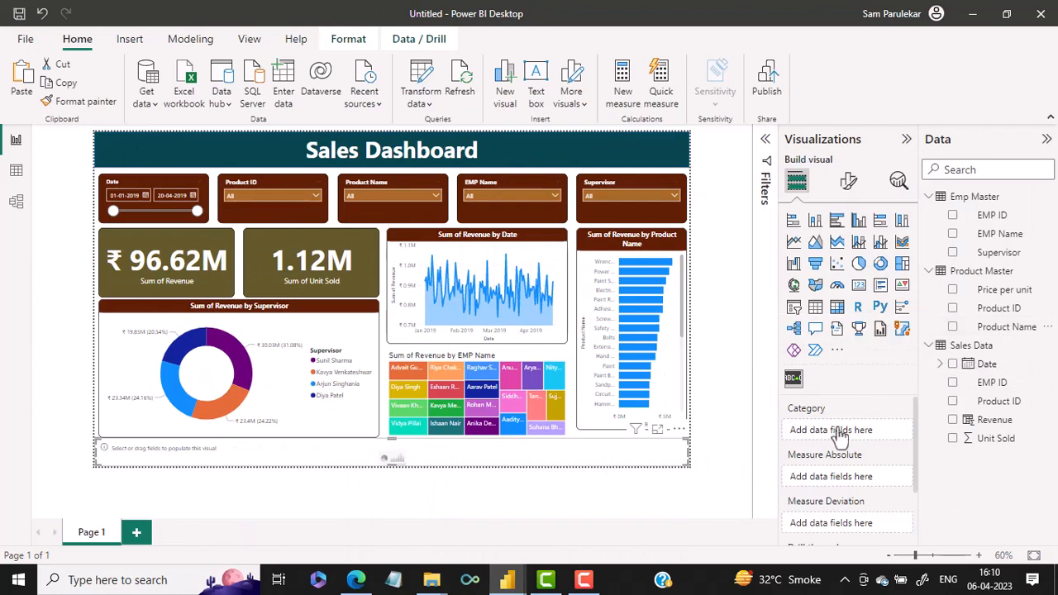
pyautogui.moveTo(839, 432); pyautogui.dragTo(859, 450)
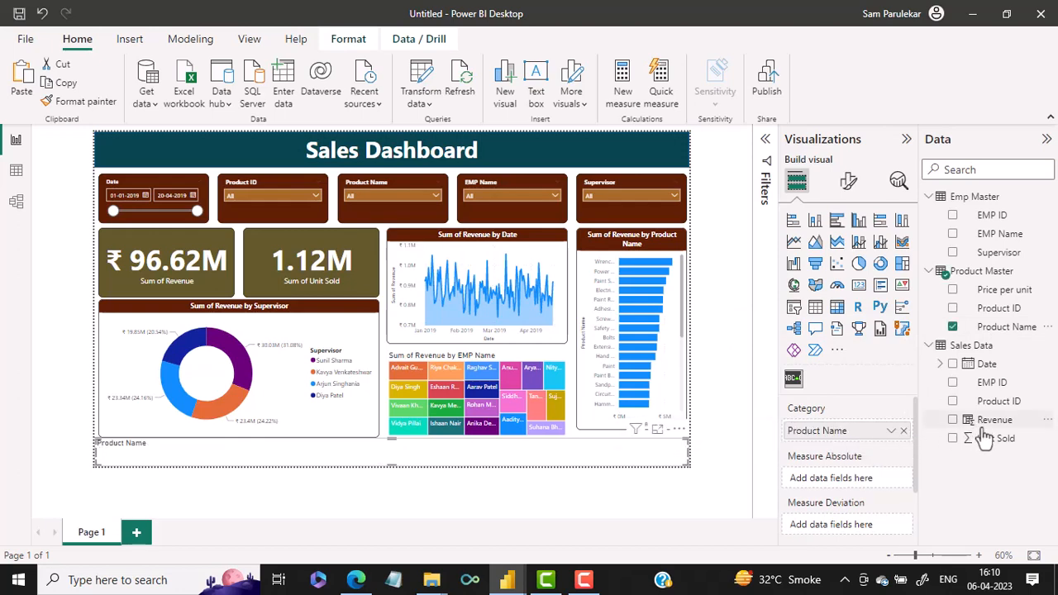
pyautogui.moveTo(986, 441); pyautogui.dragTo(874, 488)
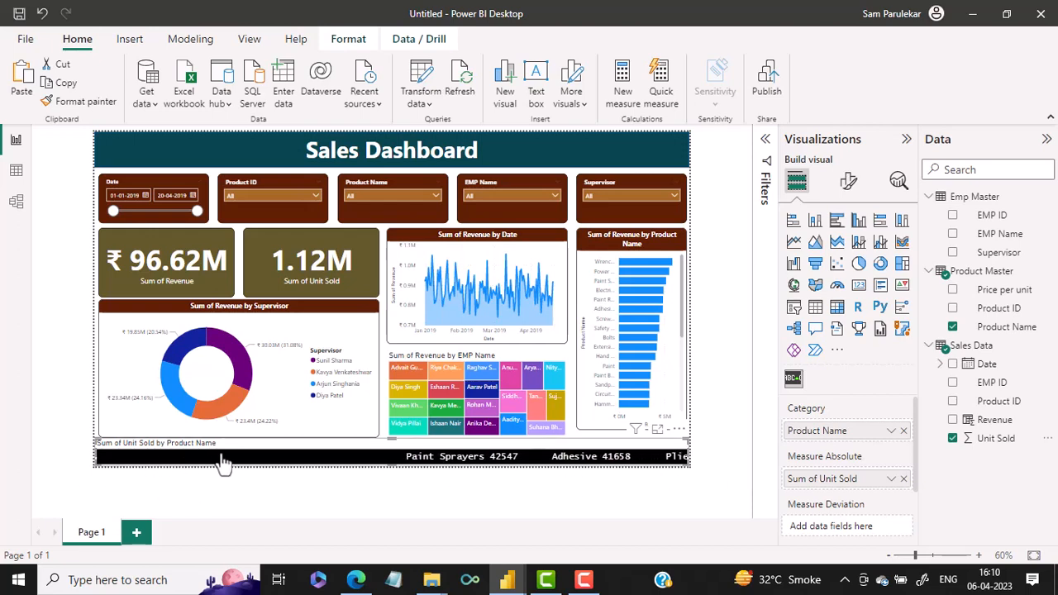
# Format the scroller's title with the Segoe UI Bold font at size 12
pyautogui.click(848, 185)
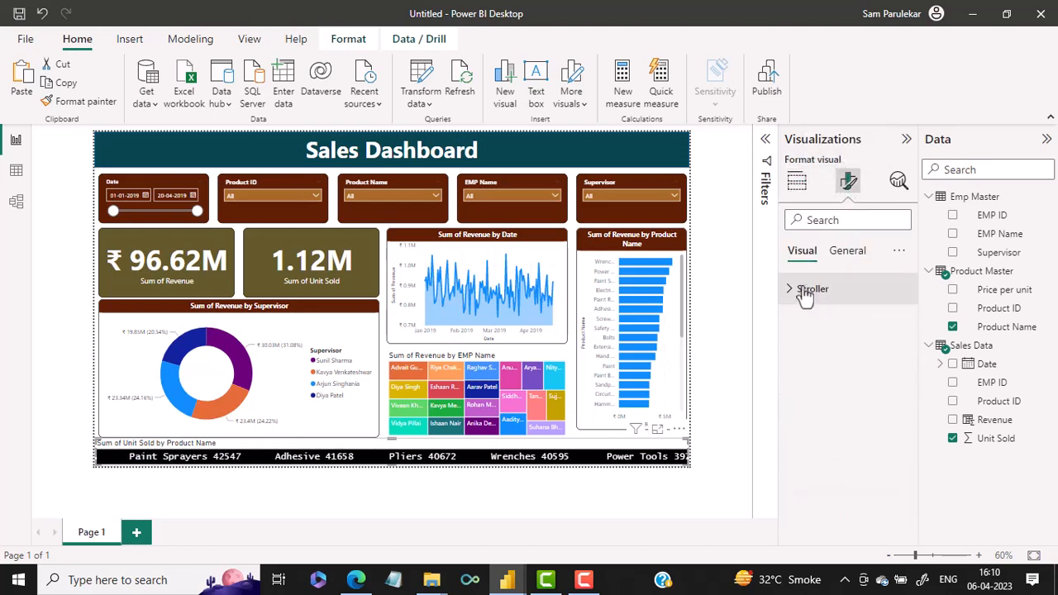
pyautogui.click(792, 294)
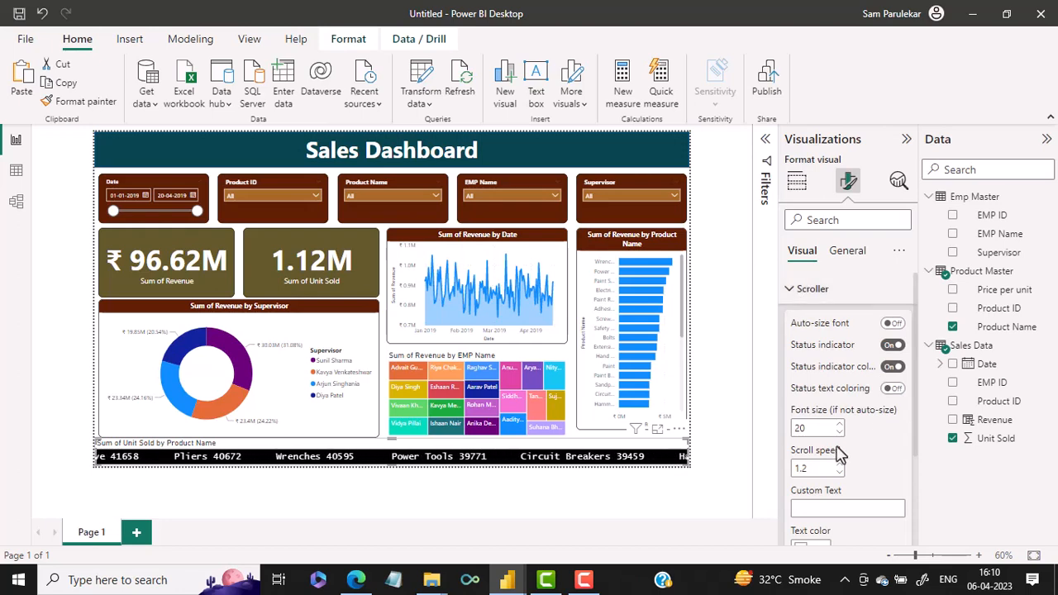
pyautogui.scroll(-3, 851, 471)
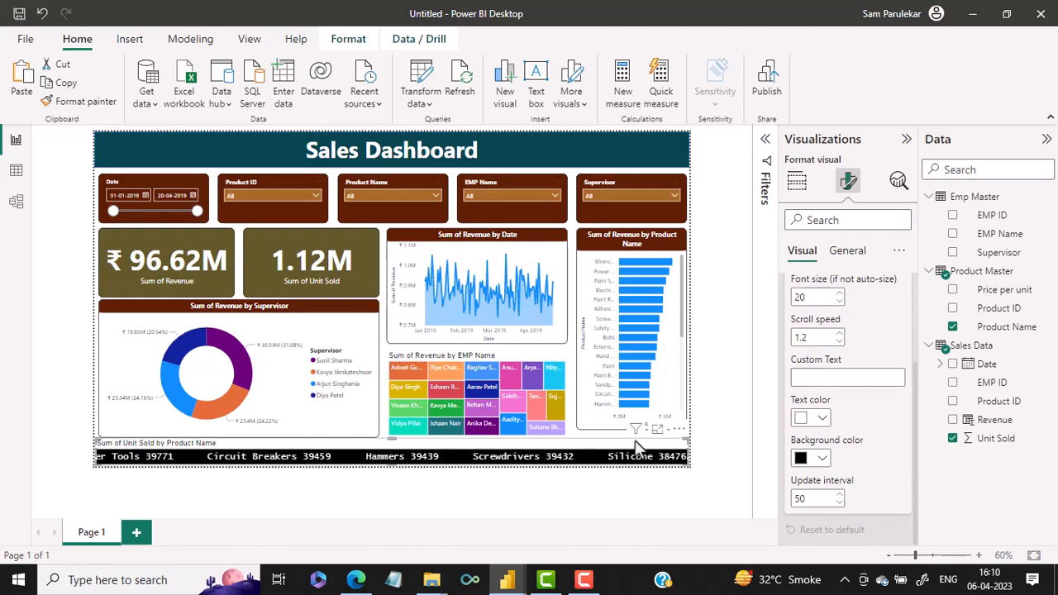
pyautogui.click(851, 253)
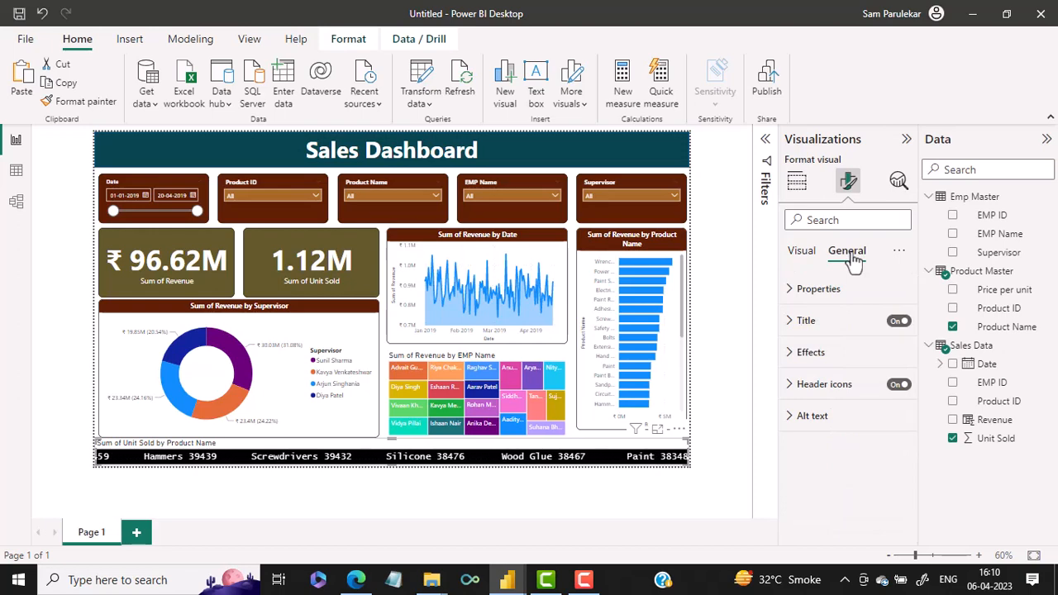
pyautogui.click(792, 325)
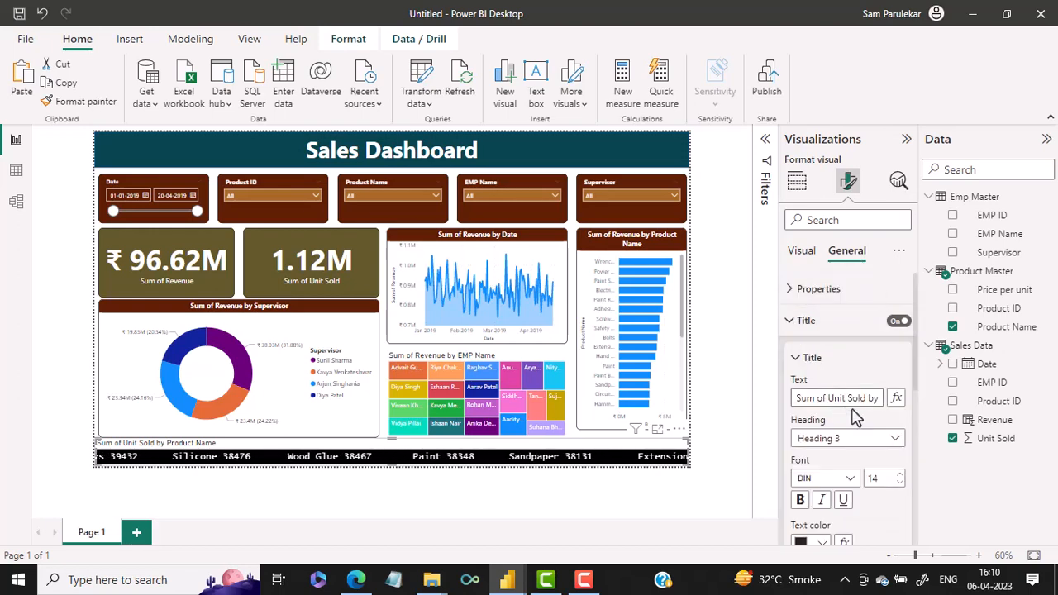
pyautogui.click(850, 480)
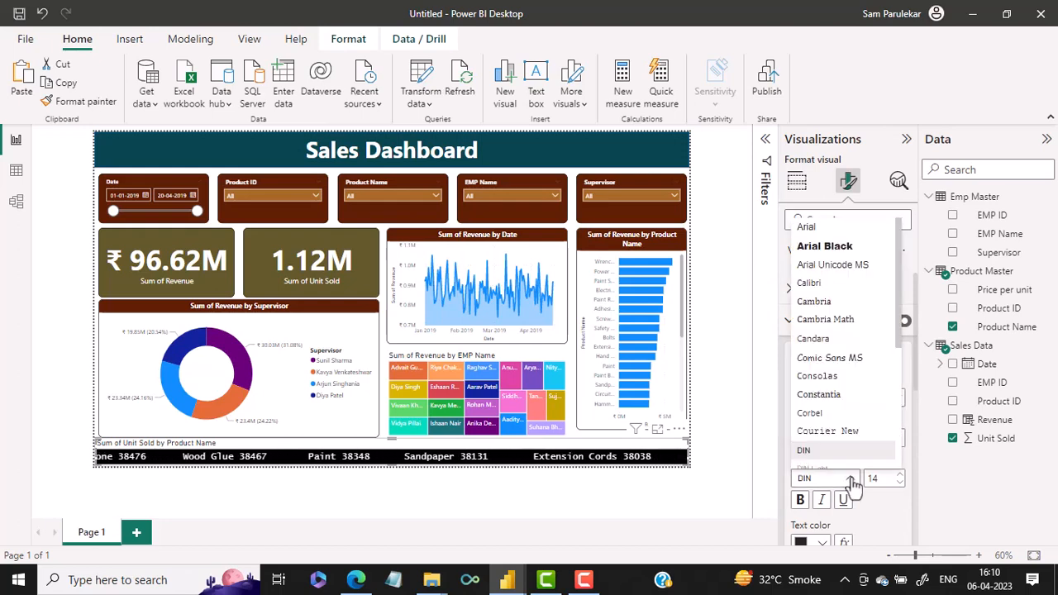
pyautogui.moveTo(898, 330); pyautogui.dragTo(882, 410)
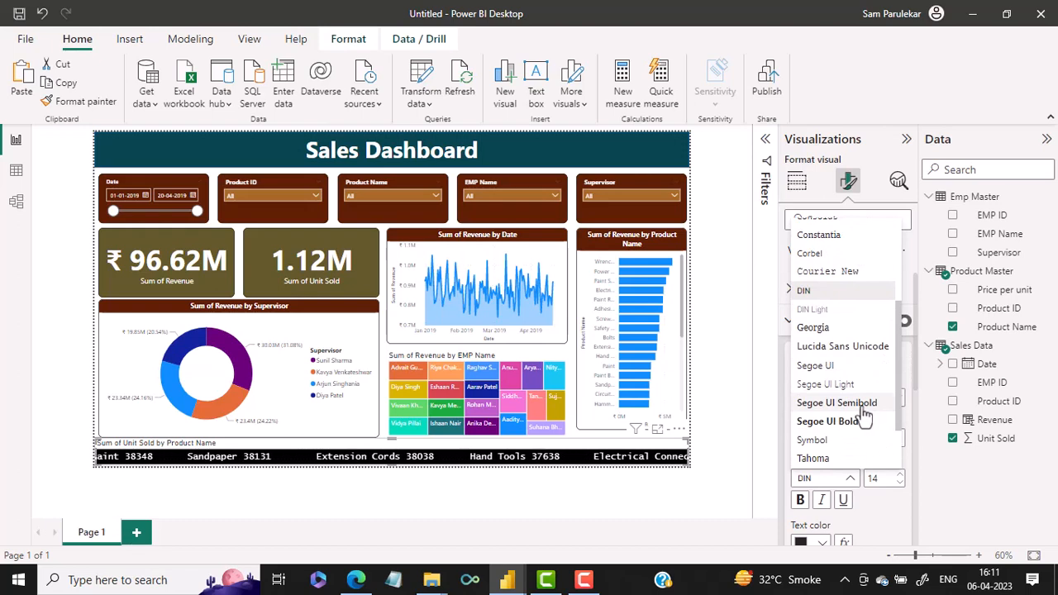
pyautogui.click(826, 422)
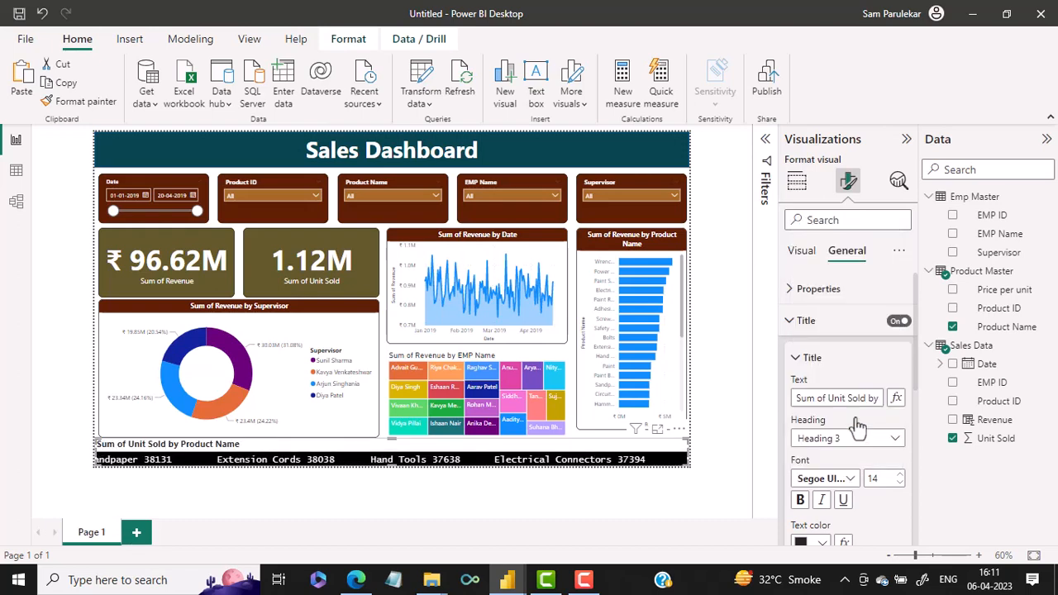
pyautogui.click(899, 484)
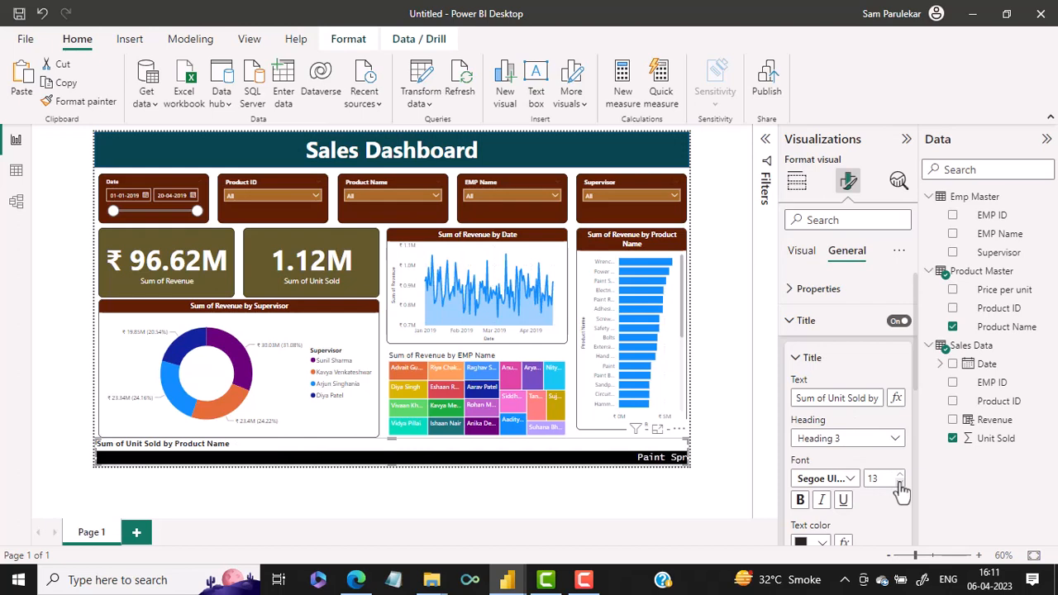
pyautogui.click(899, 484)
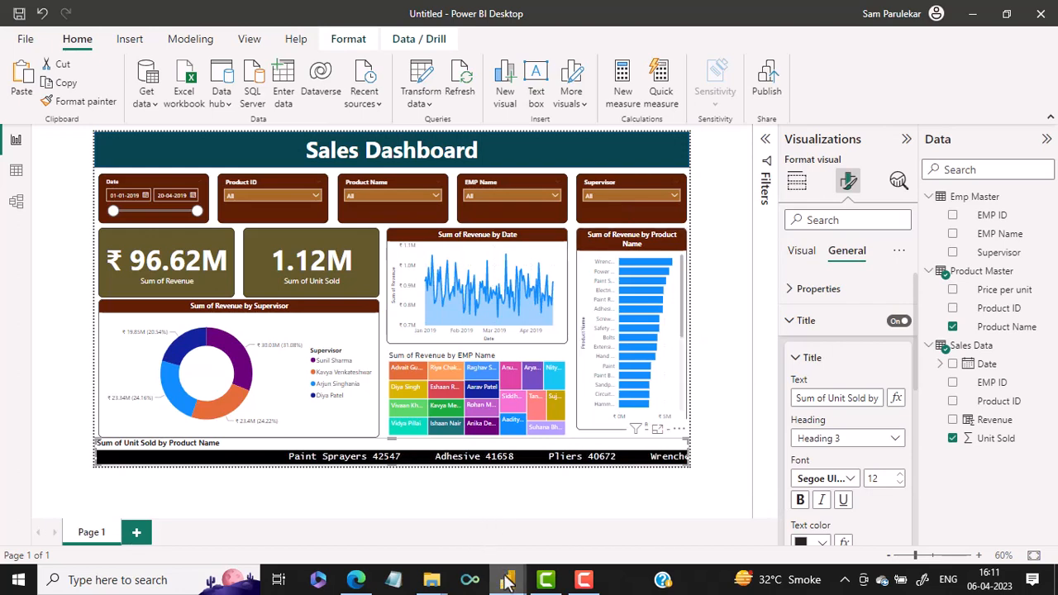
# Check the finished report's page names and rename Page 1 of the new report as Dashboard
pyautogui.moveTo(507, 583)
pyautogui.click(434, 541)
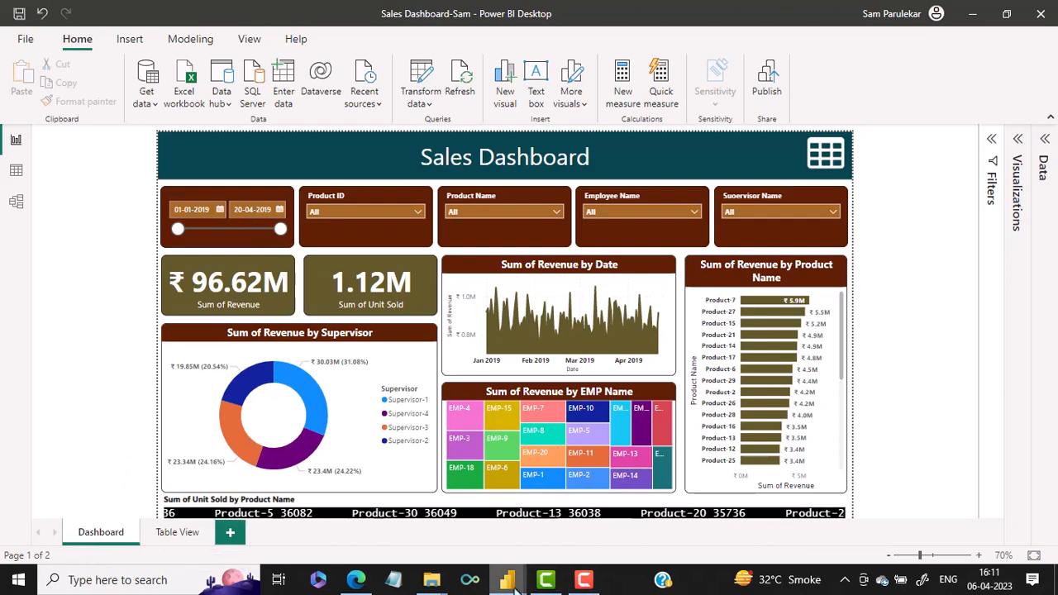
pyautogui.moveTo(507, 580)
pyautogui.click(542, 545)
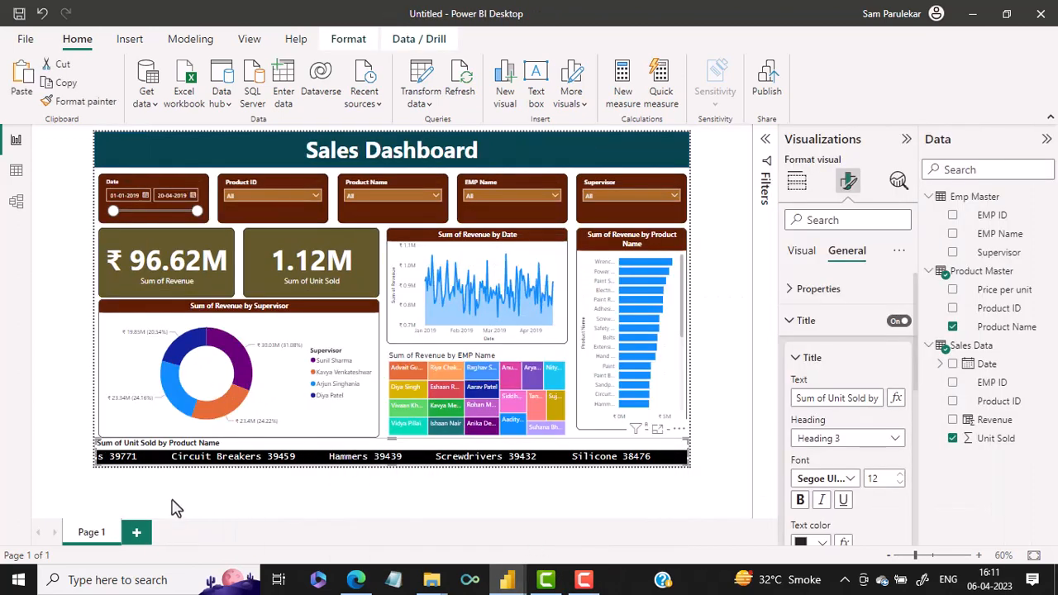
pyautogui.doubleClick(88, 533)
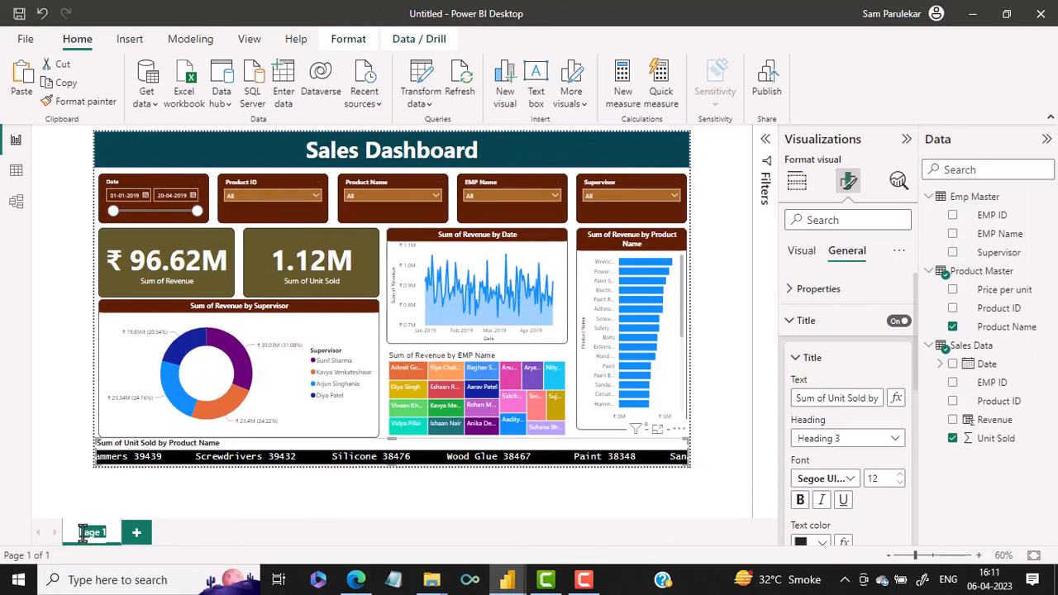
pyautogui.write('Dashboard')
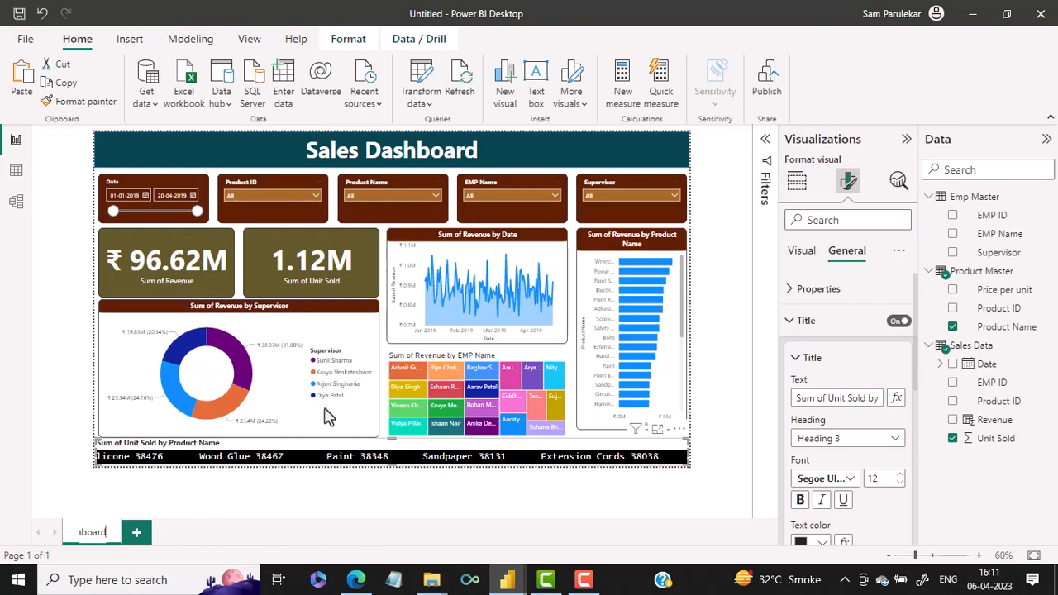
pyautogui.press('Return')
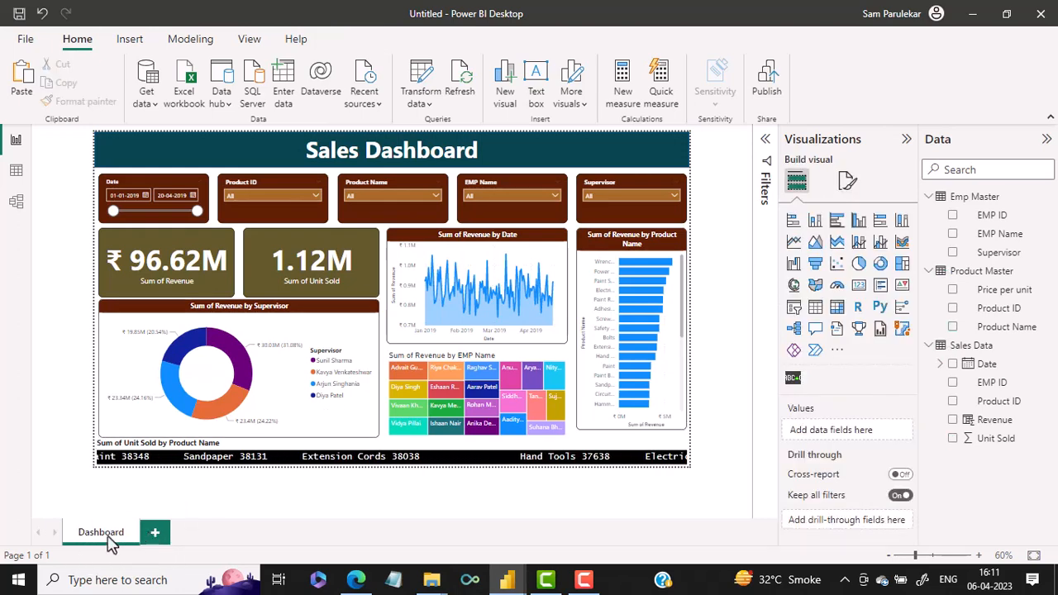
# Duplicate the Dashboard page and rename the copy as Table View
pyautogui.rightClick(110, 543)
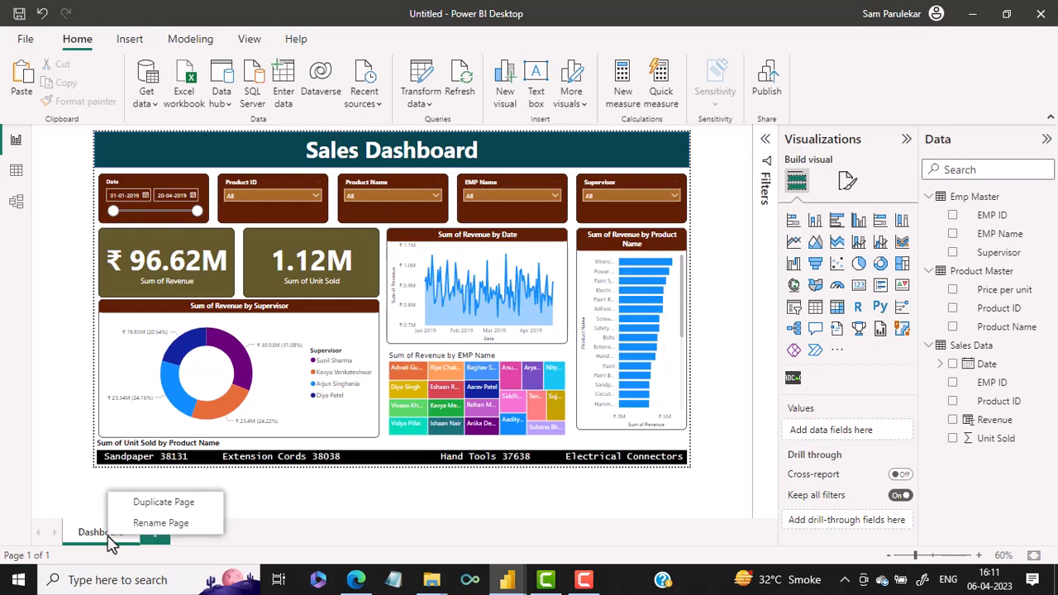
pyautogui.click(174, 504)
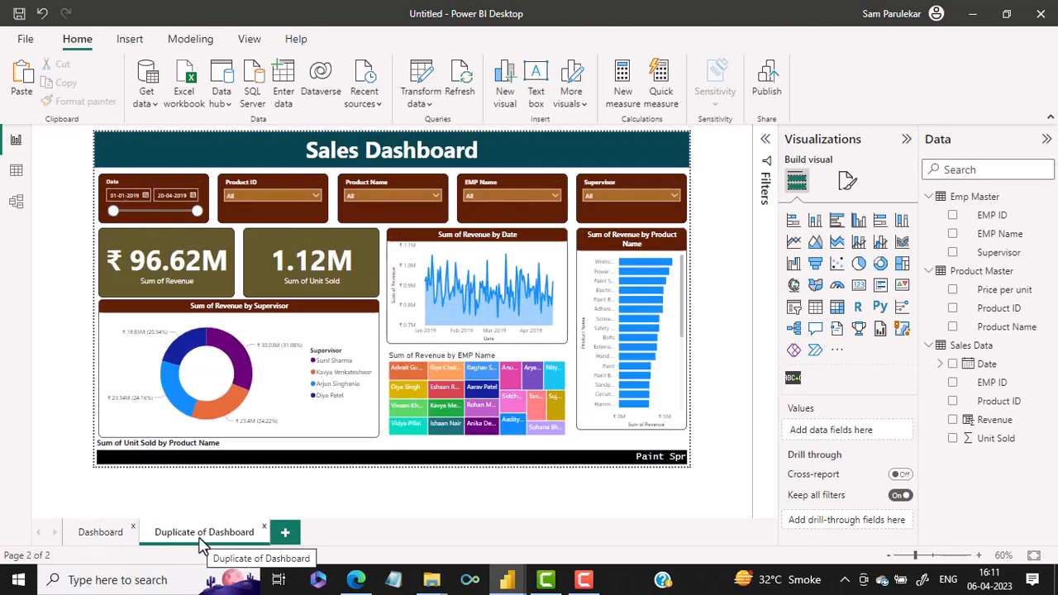
pyautogui.doubleClick(202, 534)
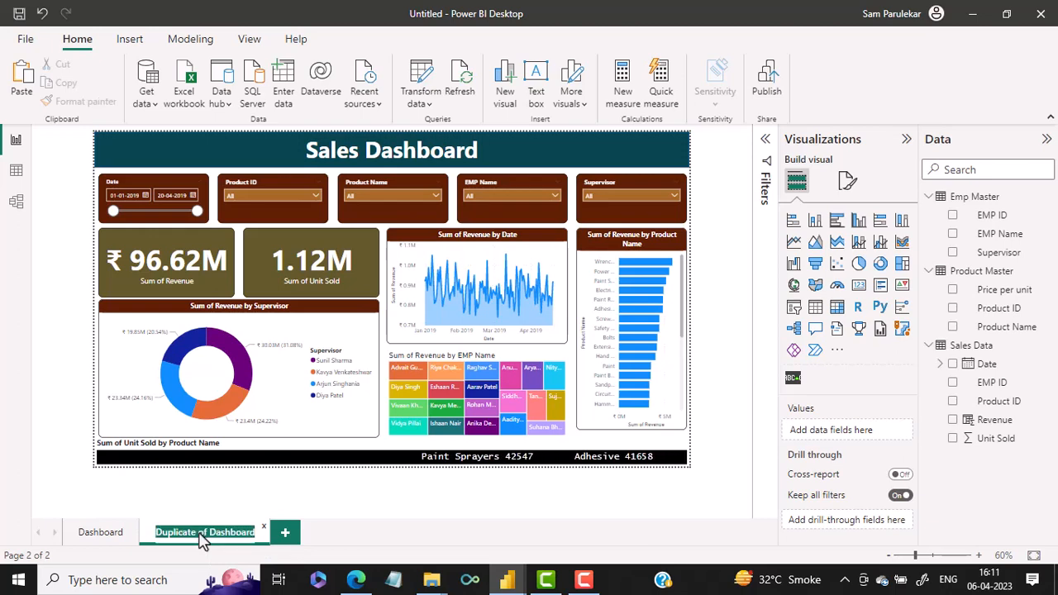
pyautogui.write('Table View')
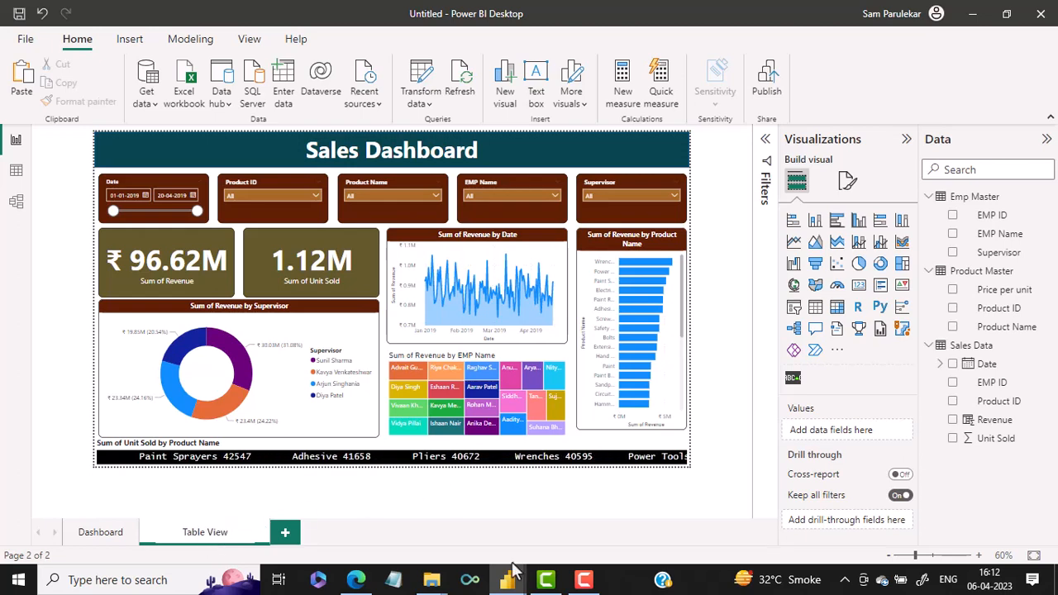
# Following the finished report's Table View page, delete the revenue and units-sold cards and the supervisor donut chart from the duplicated page
pyautogui.moveTo(507, 578)
pyautogui.click(463, 546)
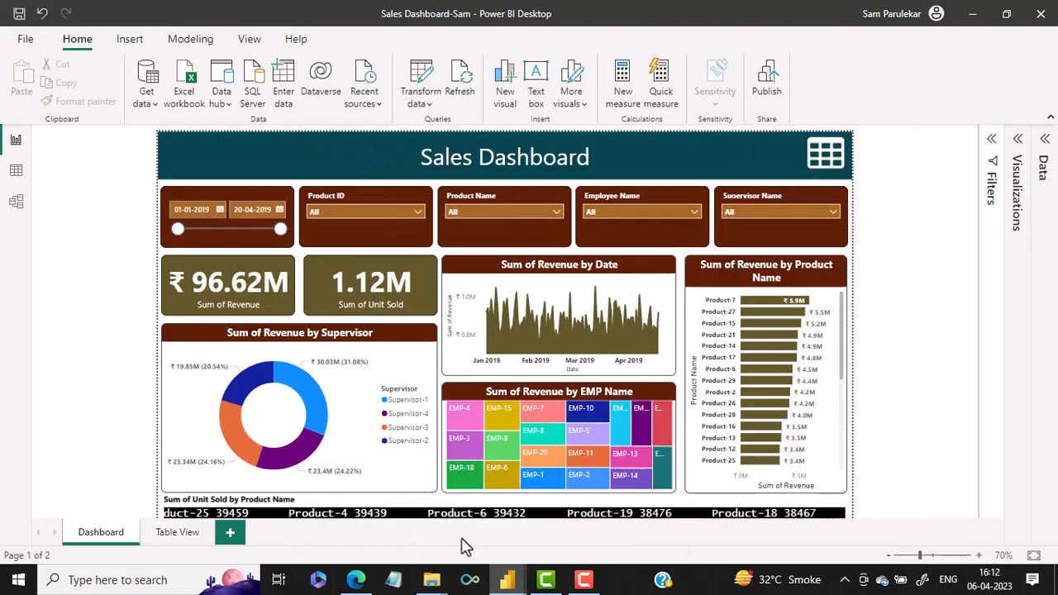
pyautogui.click(175, 533)
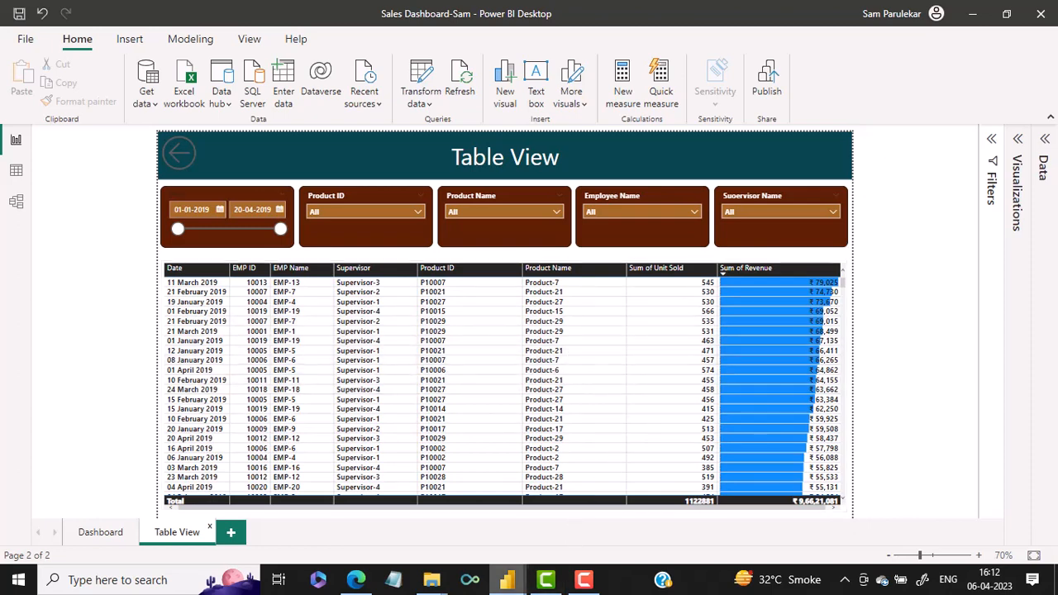
pyautogui.moveTo(507, 584)
pyautogui.click(576, 525)
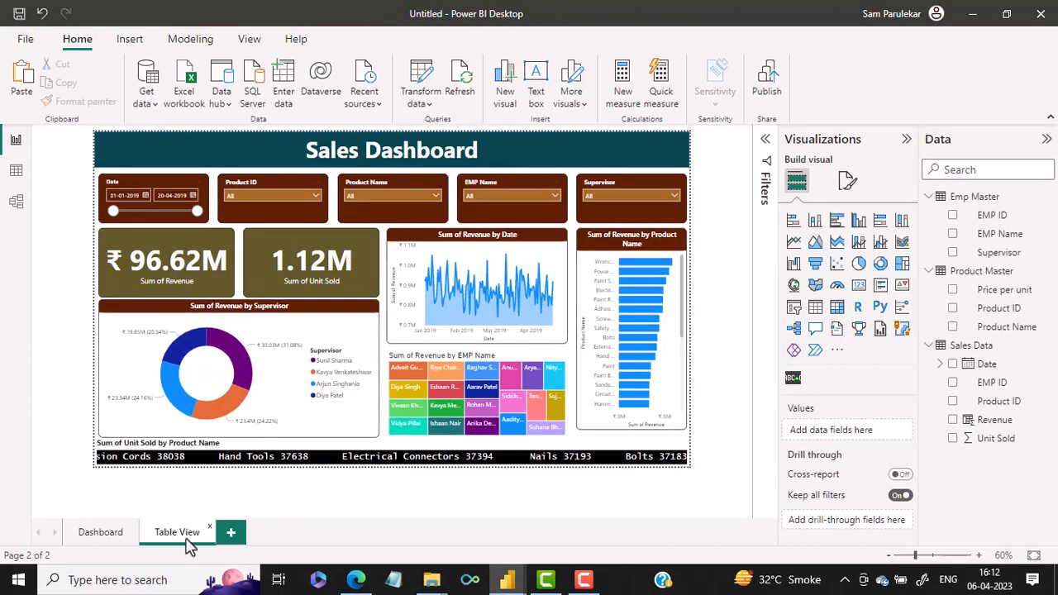
pyautogui.click(178, 259)
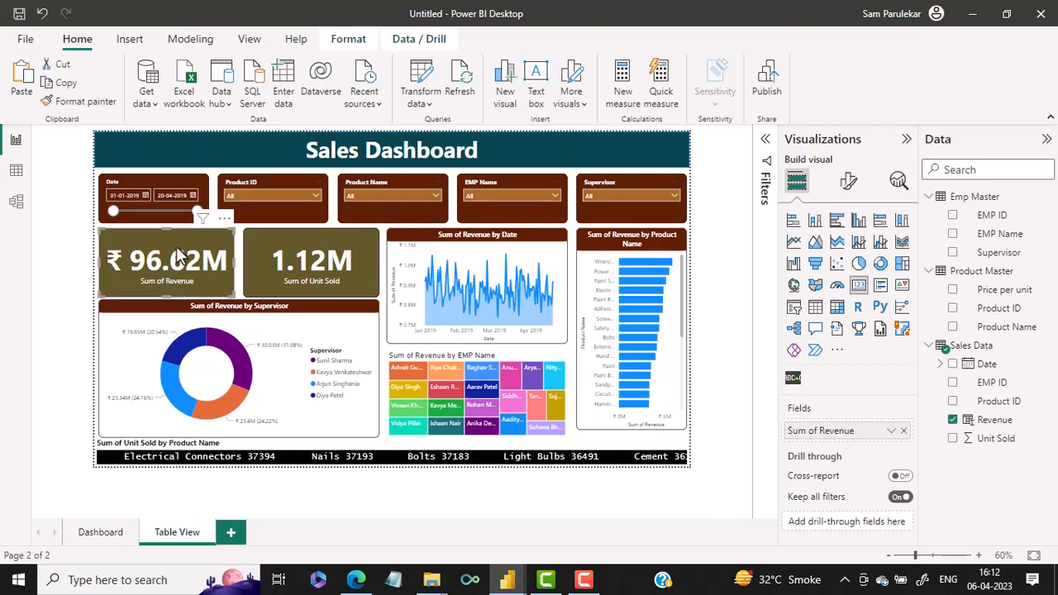
pyautogui.press('Delete')
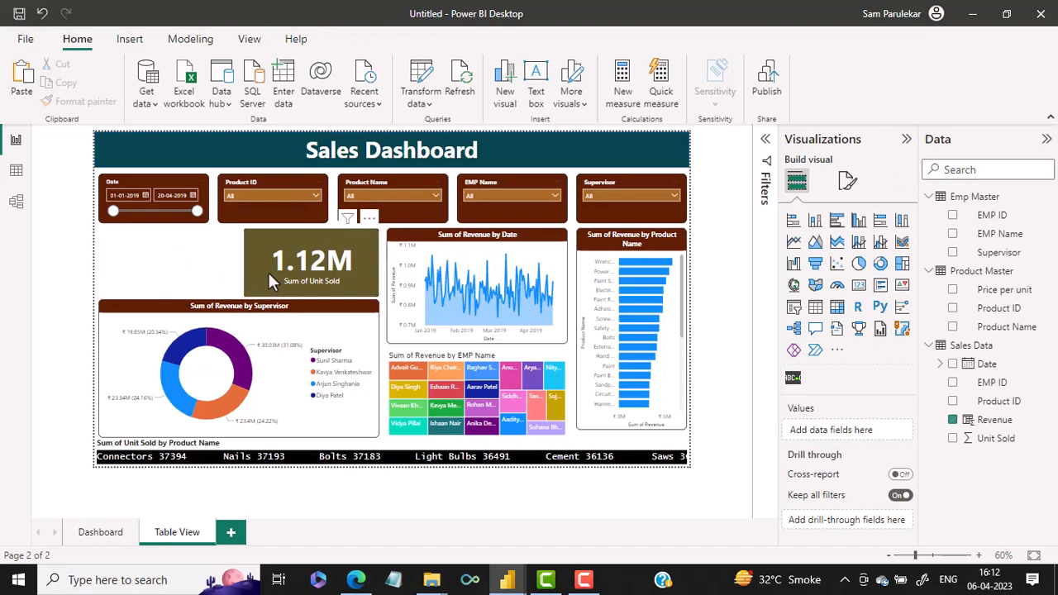
pyautogui.click(267, 272)
pyautogui.press('Delete')
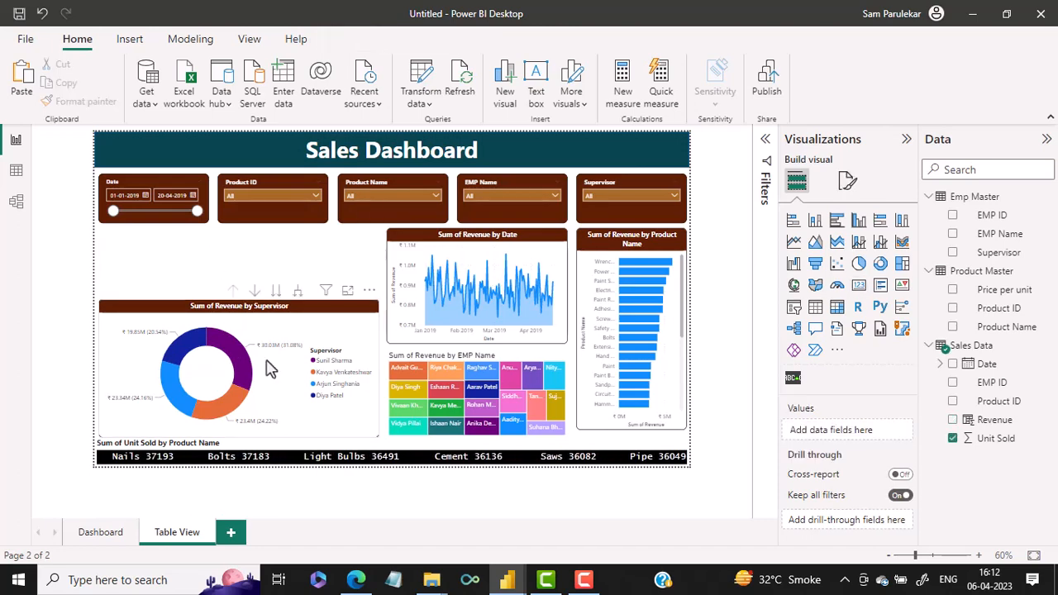
pyautogui.press('Delete')
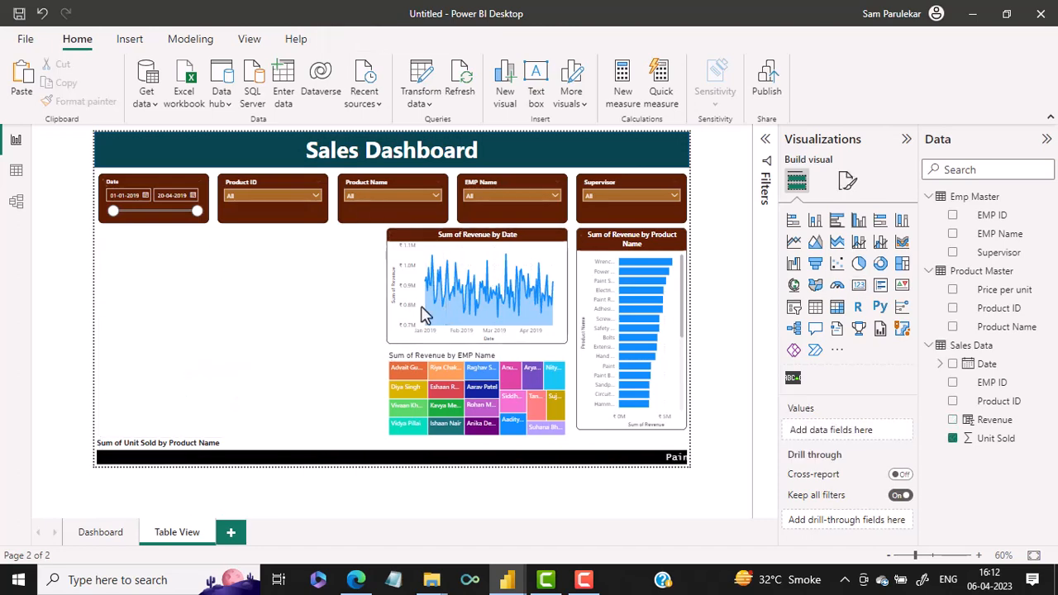
# Delete the revenue-by-date chart, the employee treemap, the product revenue bar chart and the units-sold scroller from the Table View page
pyautogui.click(423, 314)
pyautogui.press('Delete')
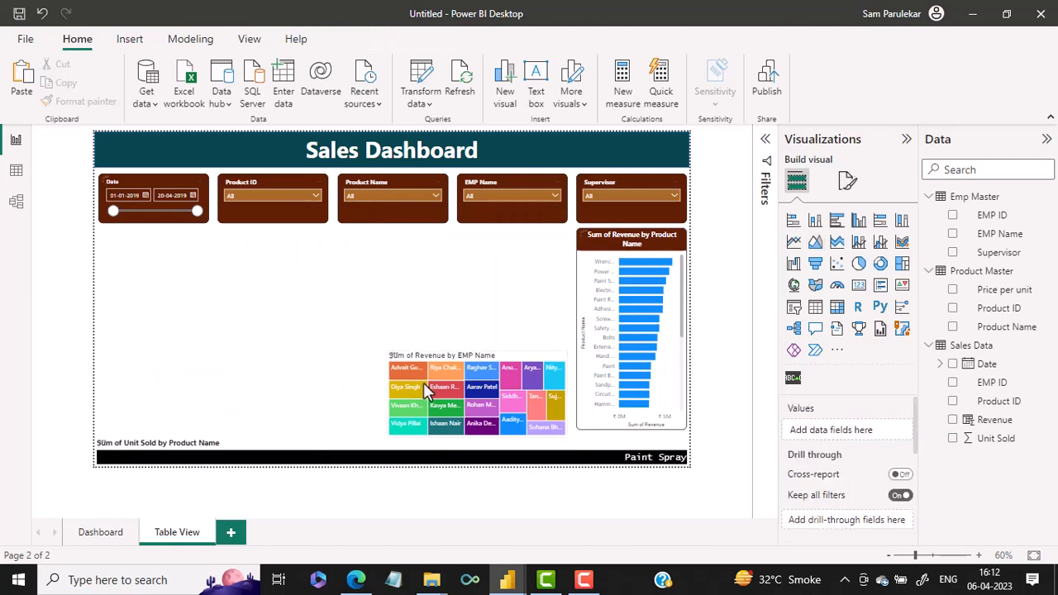
pyautogui.click(423, 385)
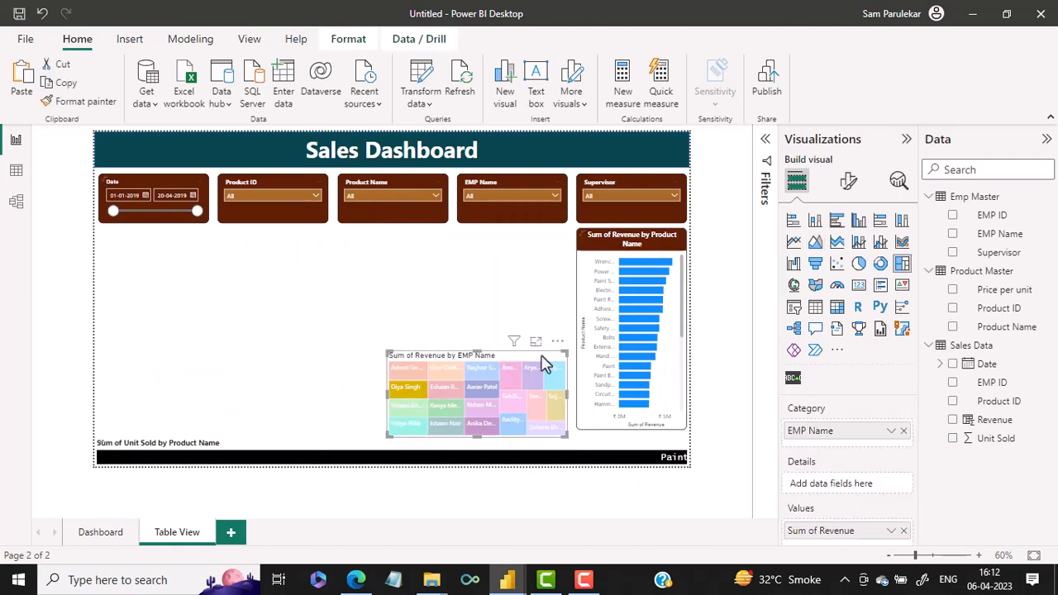
pyautogui.press('Delete')
pyautogui.click(627, 362)
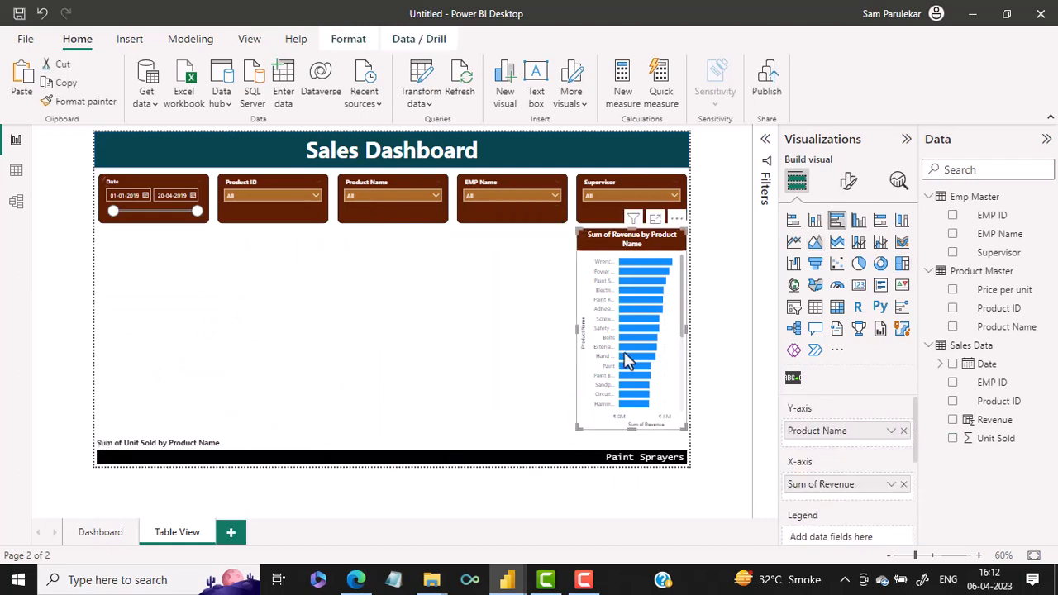
pyautogui.press('Delete')
pyautogui.click(543, 461)
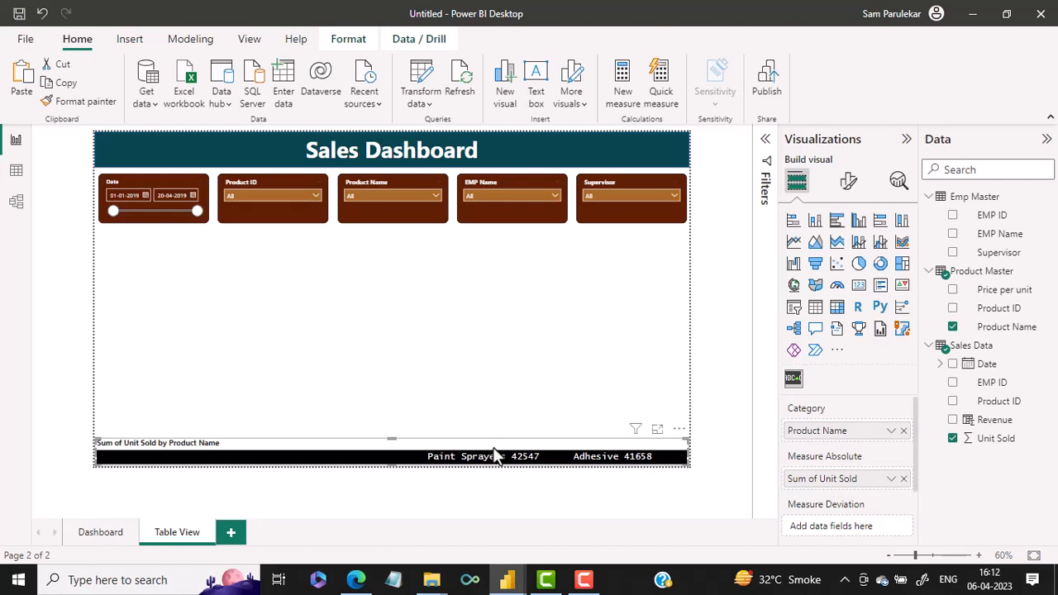
pyautogui.press('Delete')
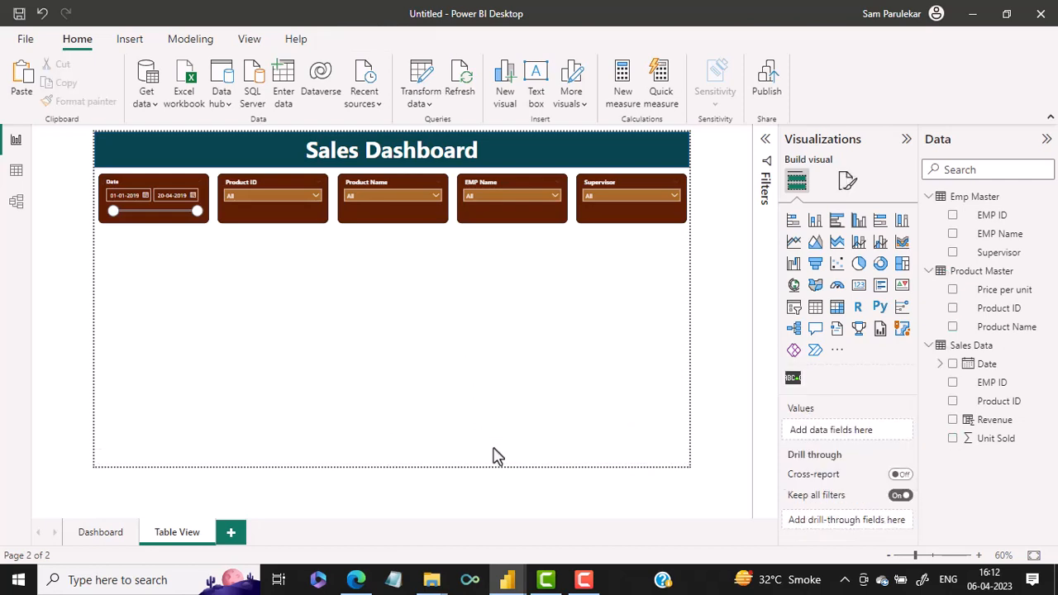
# Insert an empty table visual and stretch it to fill the blank page area below the slicers
pyautogui.click(816, 307)
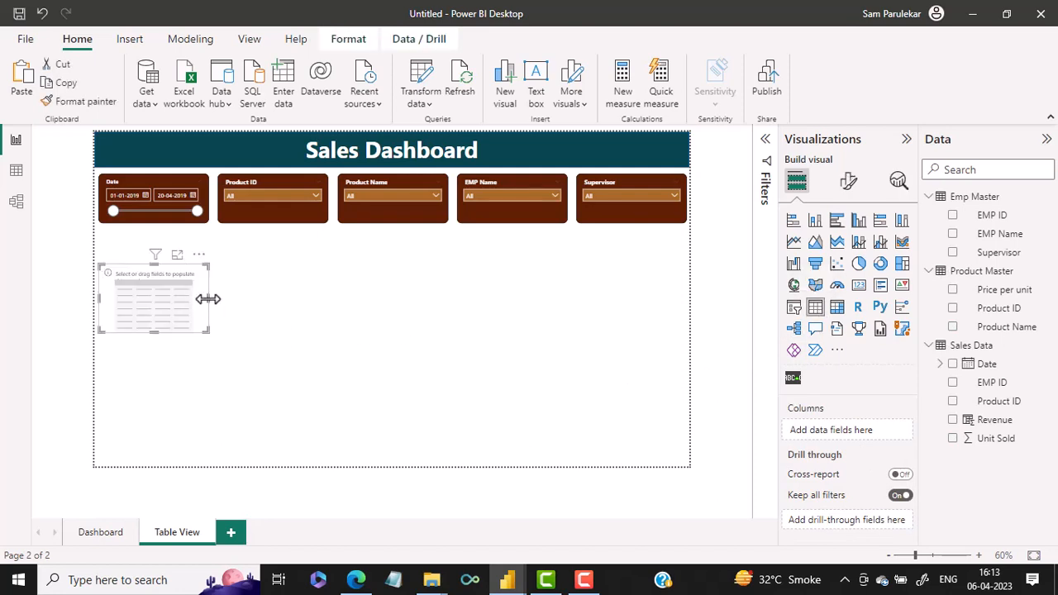
pyautogui.moveTo(208, 298); pyautogui.dragTo(688, 307)
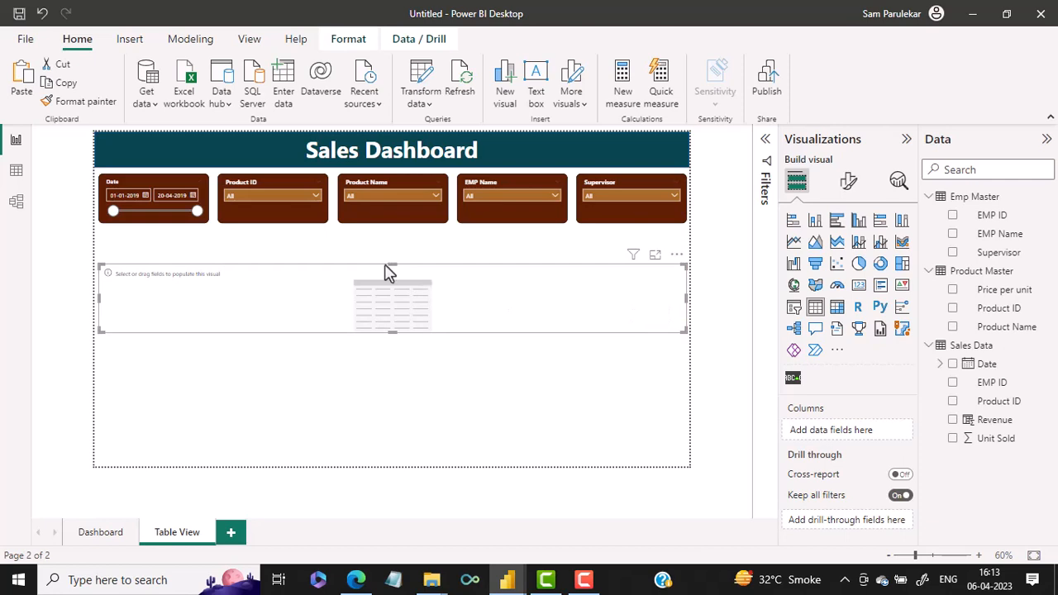
pyautogui.moveTo(391, 266); pyautogui.dragTo(402, 241)
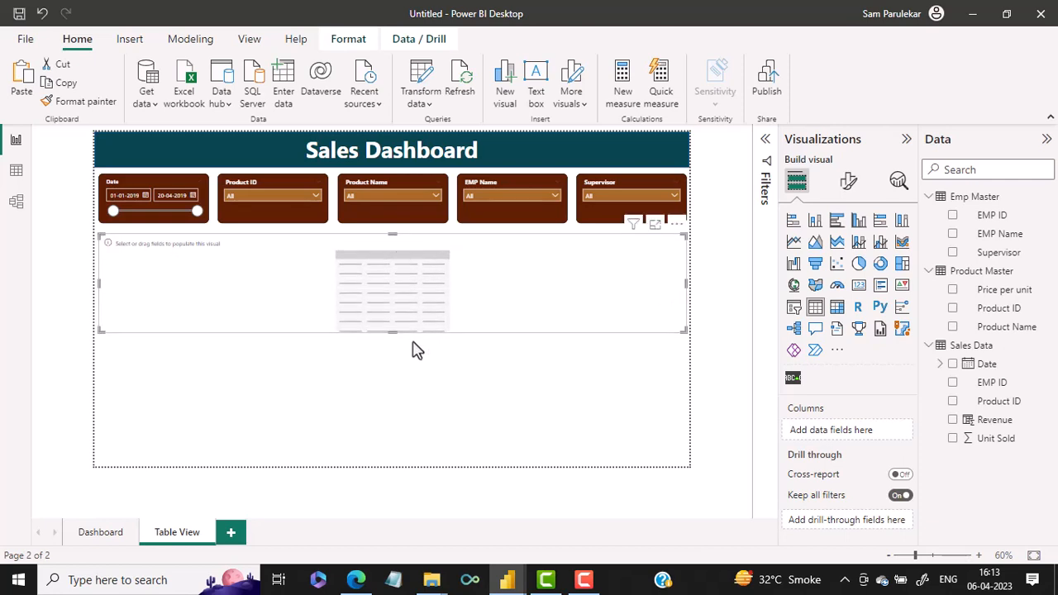
pyautogui.moveTo(394, 333); pyautogui.dragTo(395, 467)
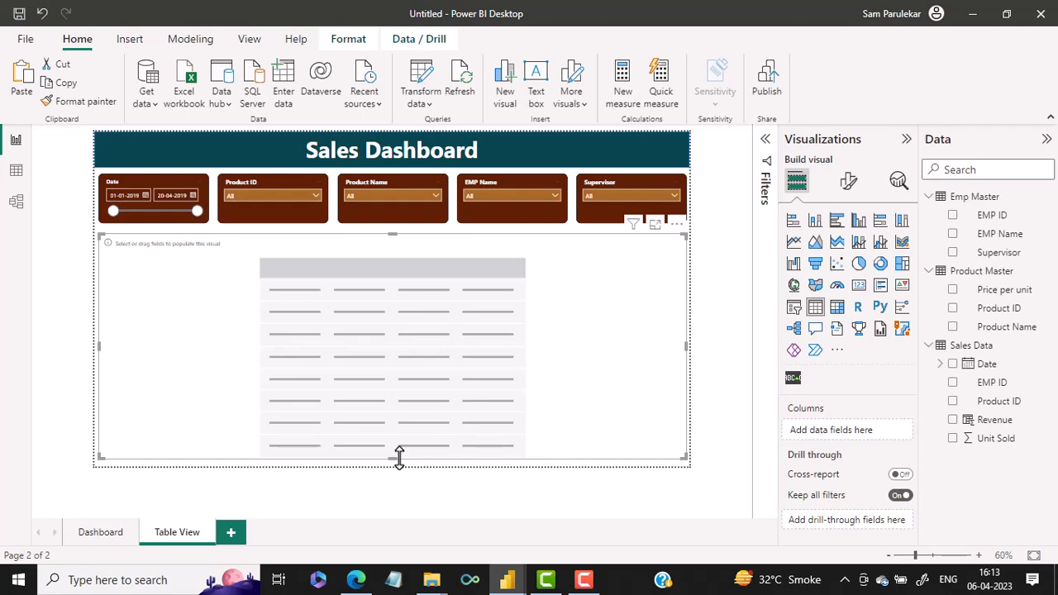
# Following the finished report's table, add Date and EMP ID from Sales Data and EMP Name from Emp Master as columns
pyautogui.moveTo(504, 576)
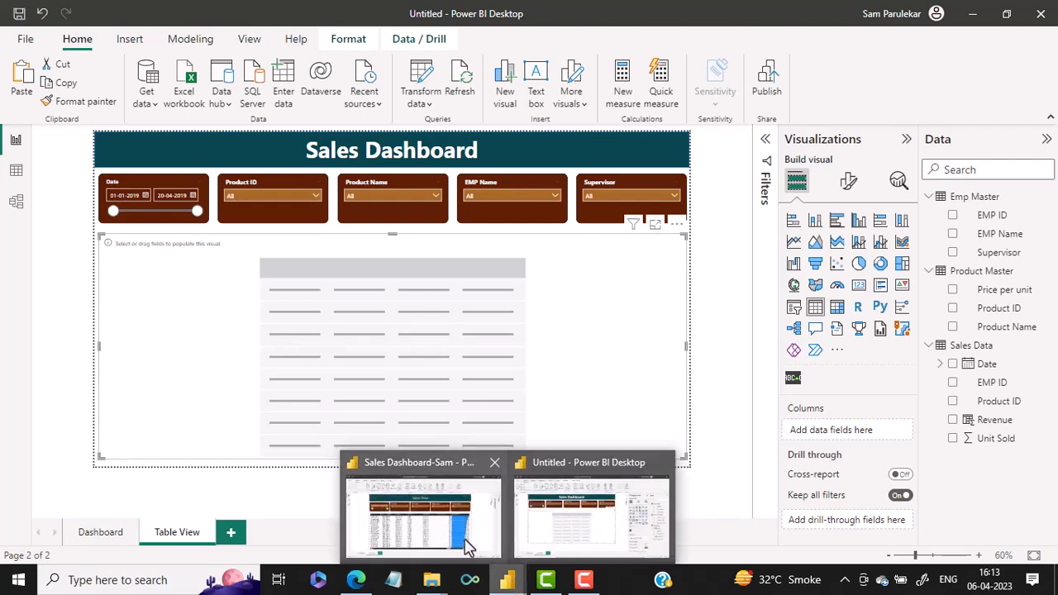
pyautogui.click(468, 546)
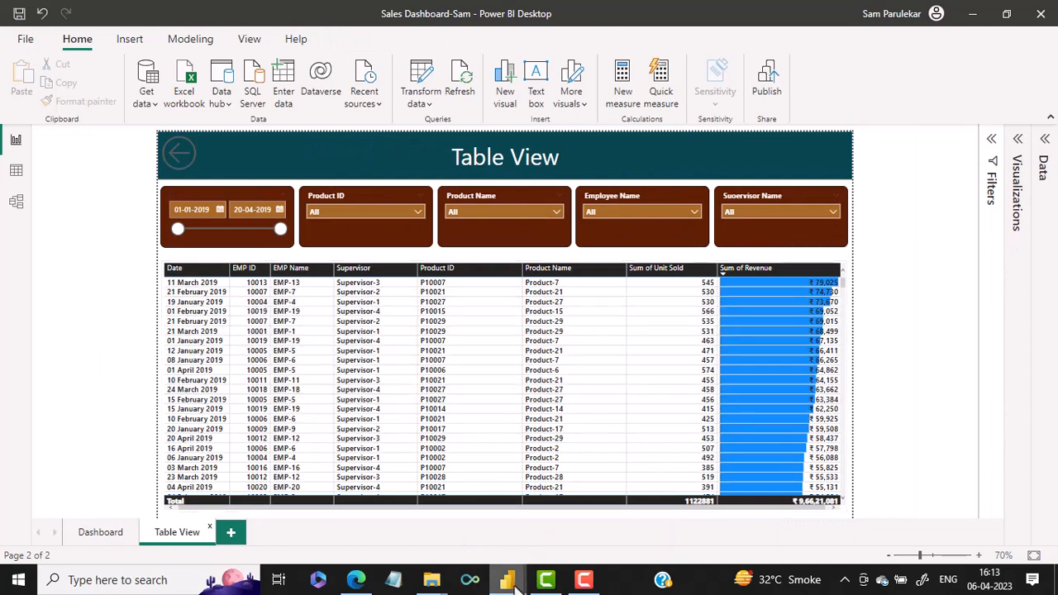
pyautogui.moveTo(507, 579)
pyautogui.click(576, 556)
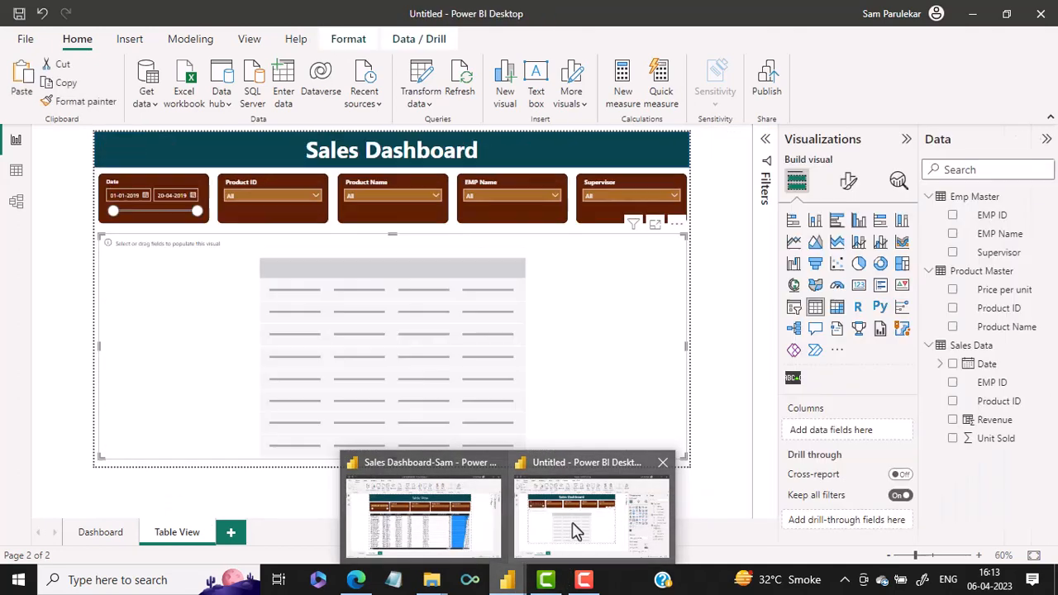
pyautogui.click(575, 530)
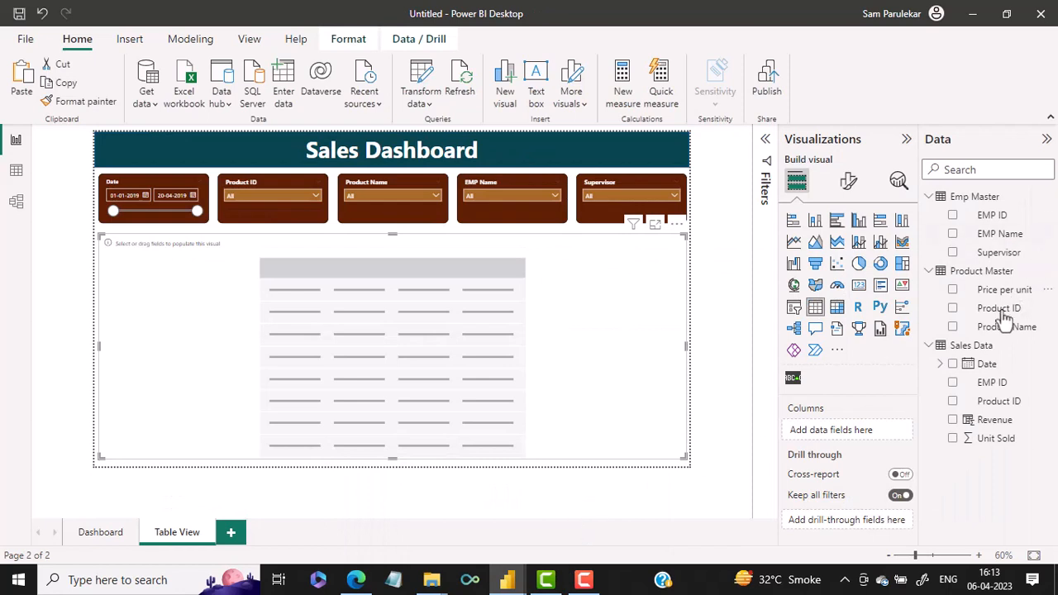
pyautogui.click(953, 366)
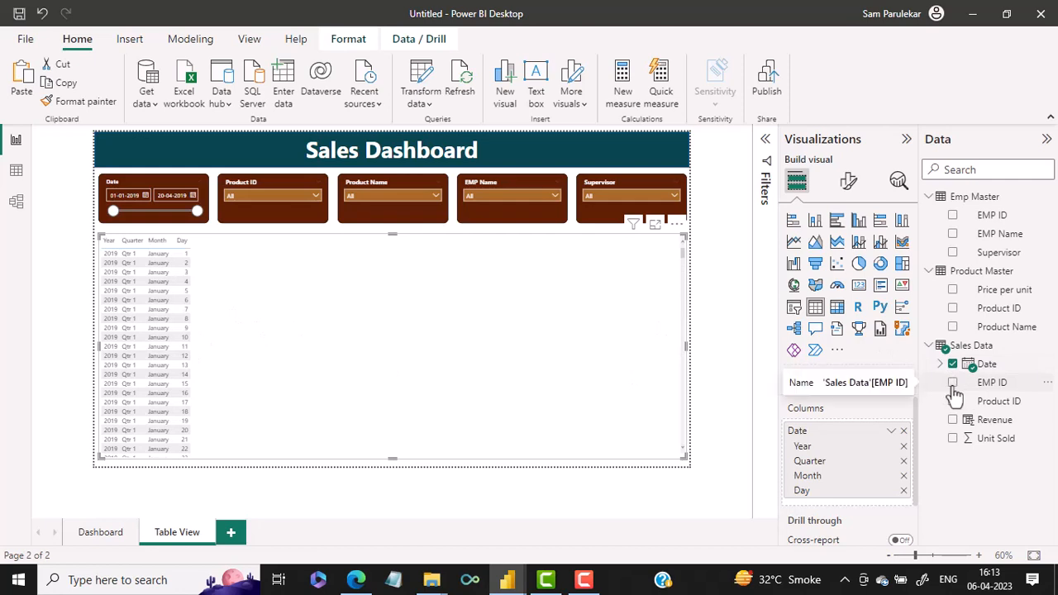
pyautogui.click(953, 384)
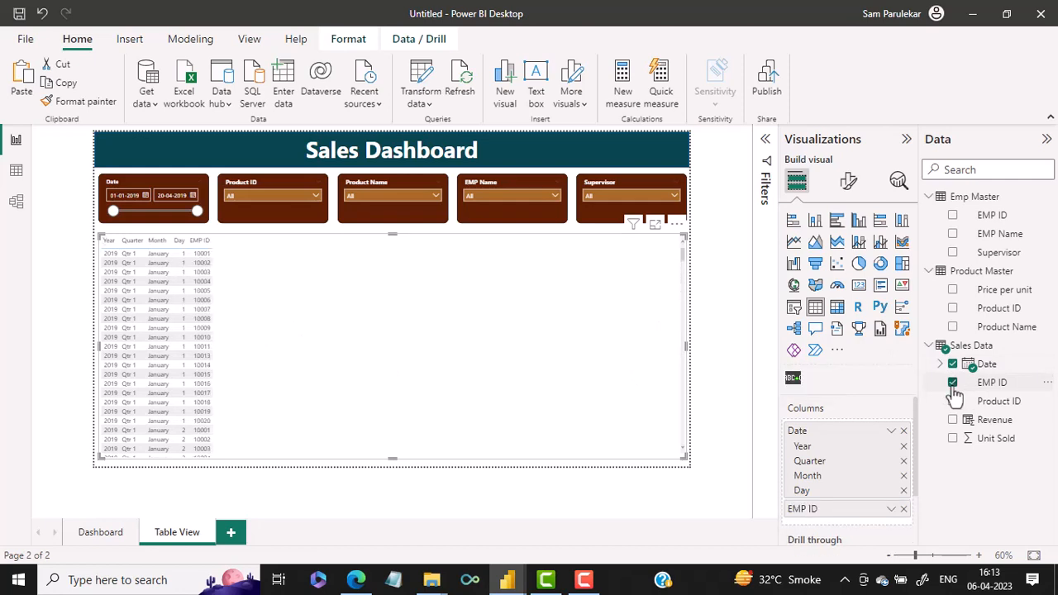
pyautogui.click(953, 235)
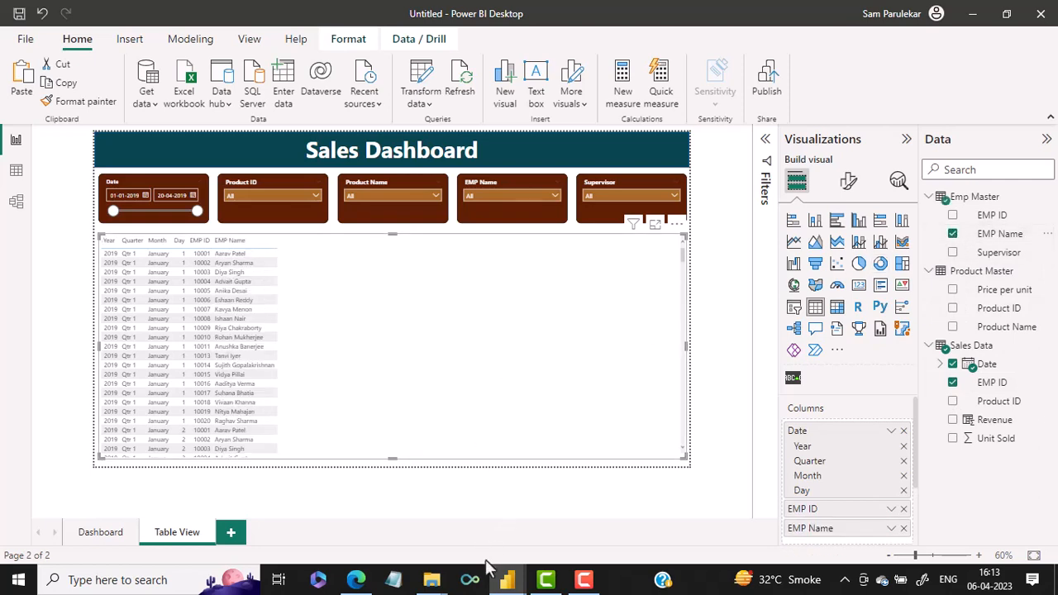
# Compare with the finished report's table and switch the Date column from Date Hierarchy to plain Date
pyautogui.moveTo(506, 583)
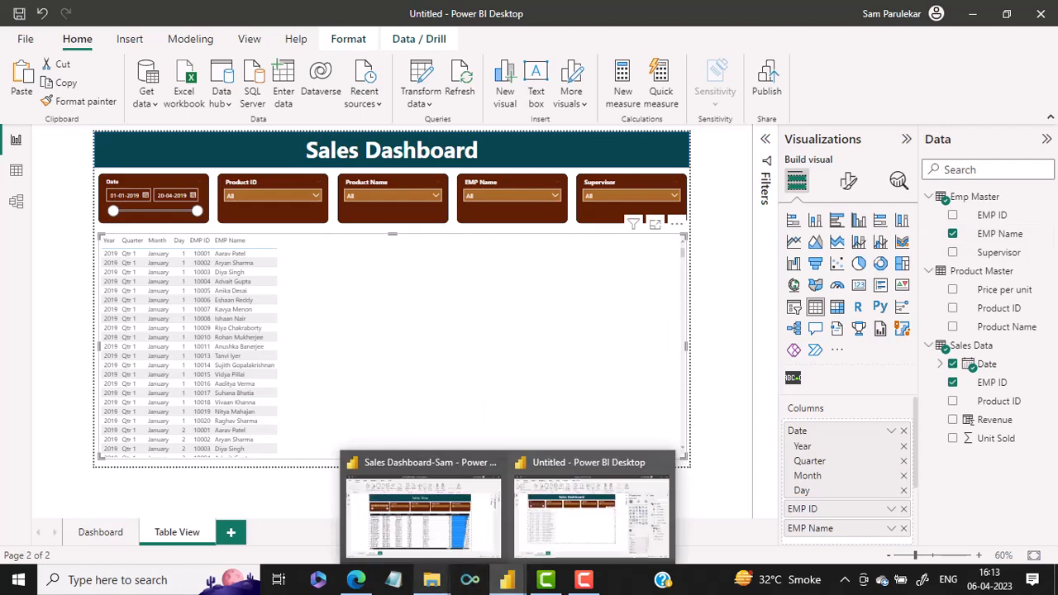
pyautogui.click(434, 516)
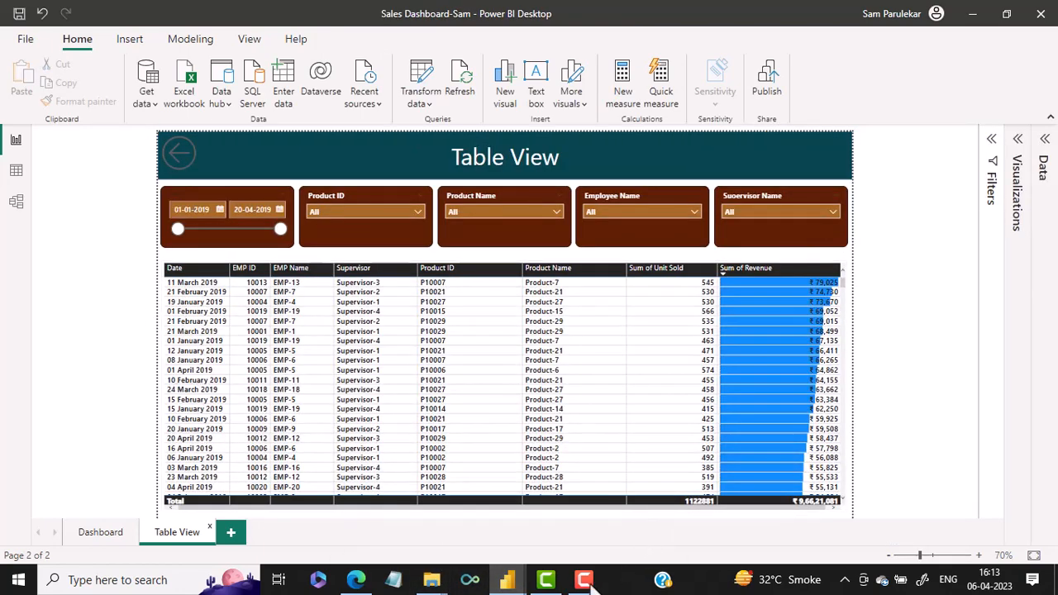
pyautogui.moveTo(507, 578)
pyautogui.click(564, 558)
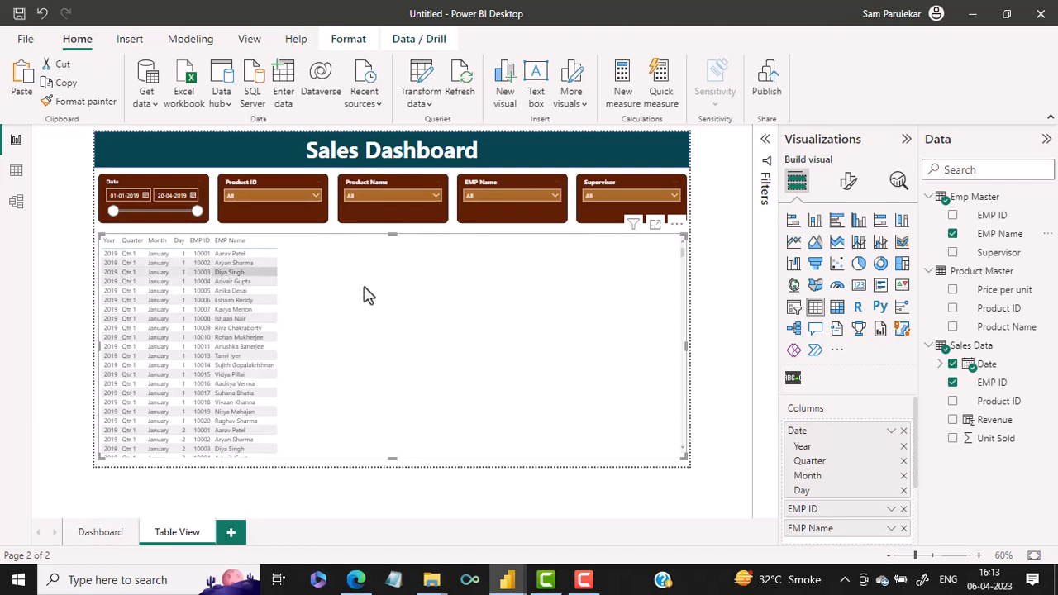
pyautogui.click(892, 432)
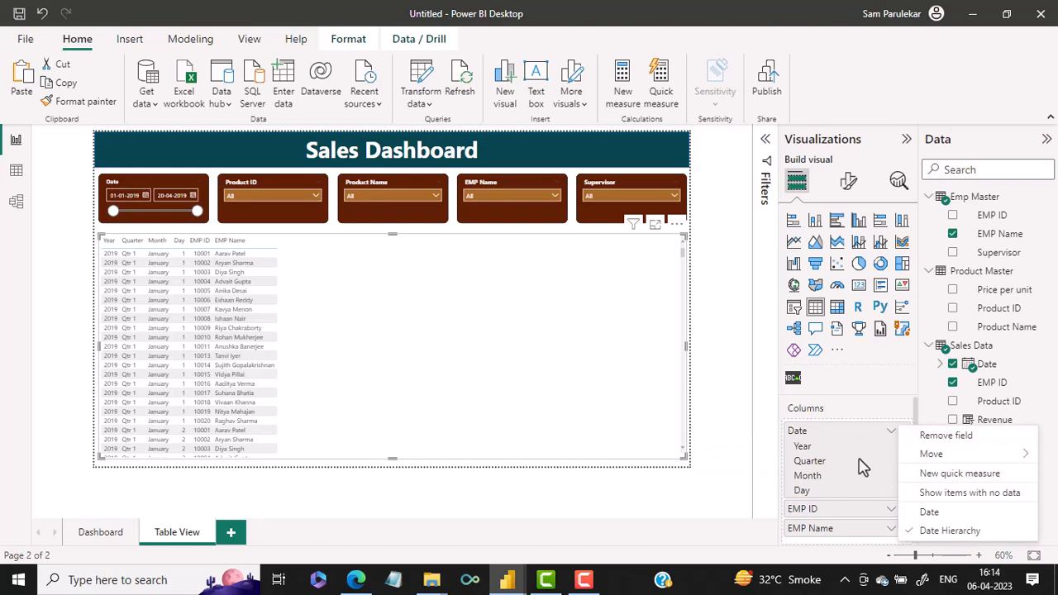
pyautogui.click(892, 438)
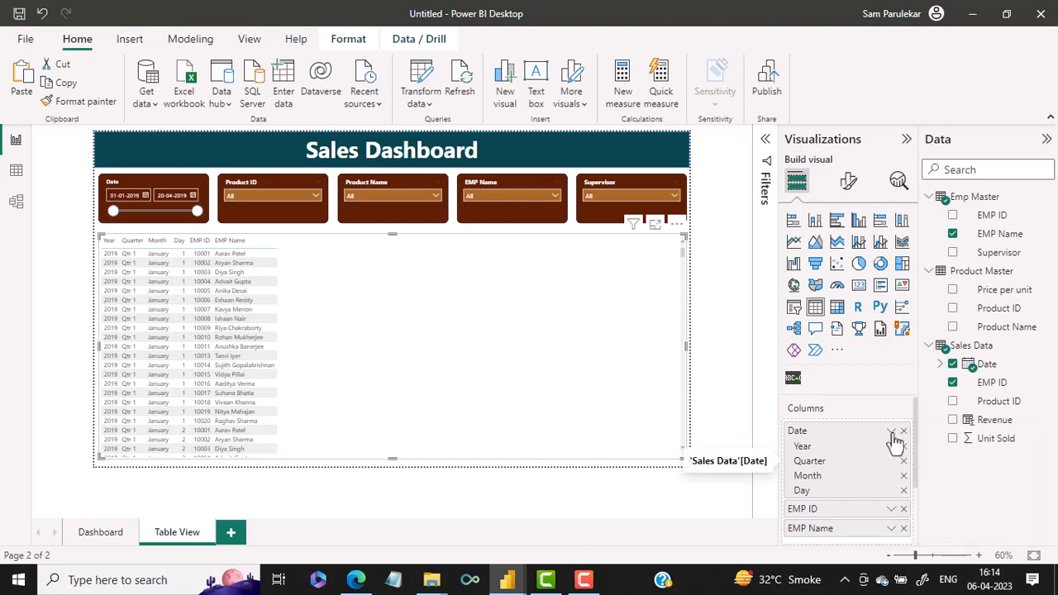
pyautogui.click(892, 438)
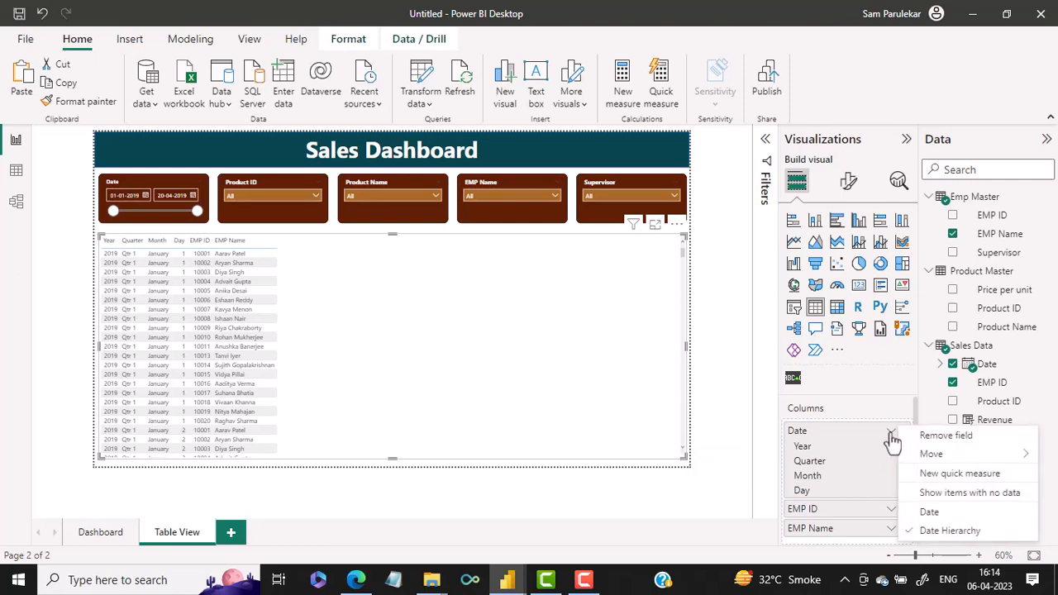
pyautogui.click(930, 512)
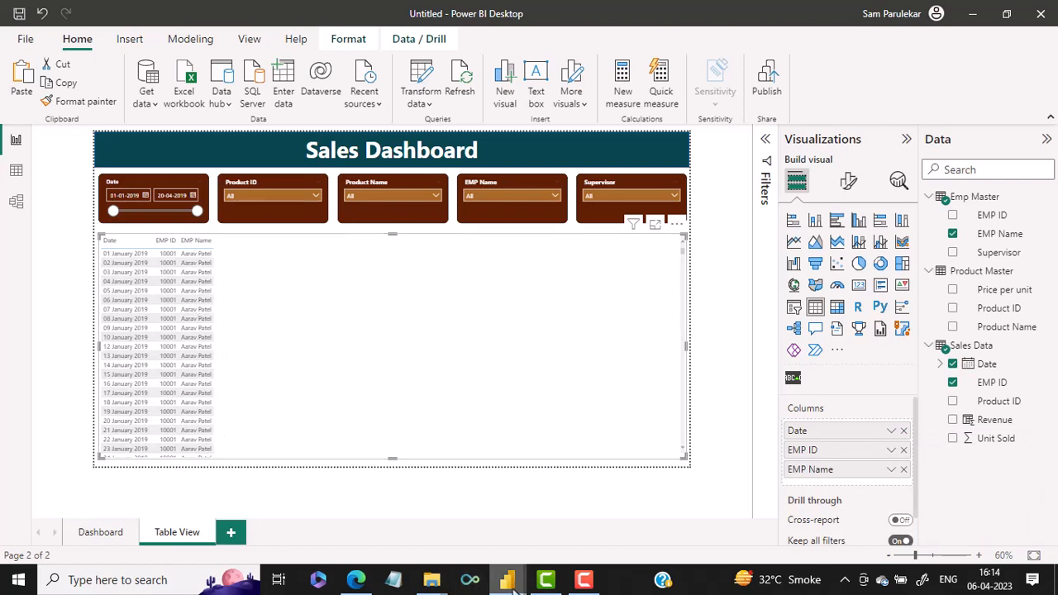
# Check the finished report's next columns and add Supervisor from Emp Master plus Product ID and Product Name from Product Master
pyautogui.moveTo(506, 580)
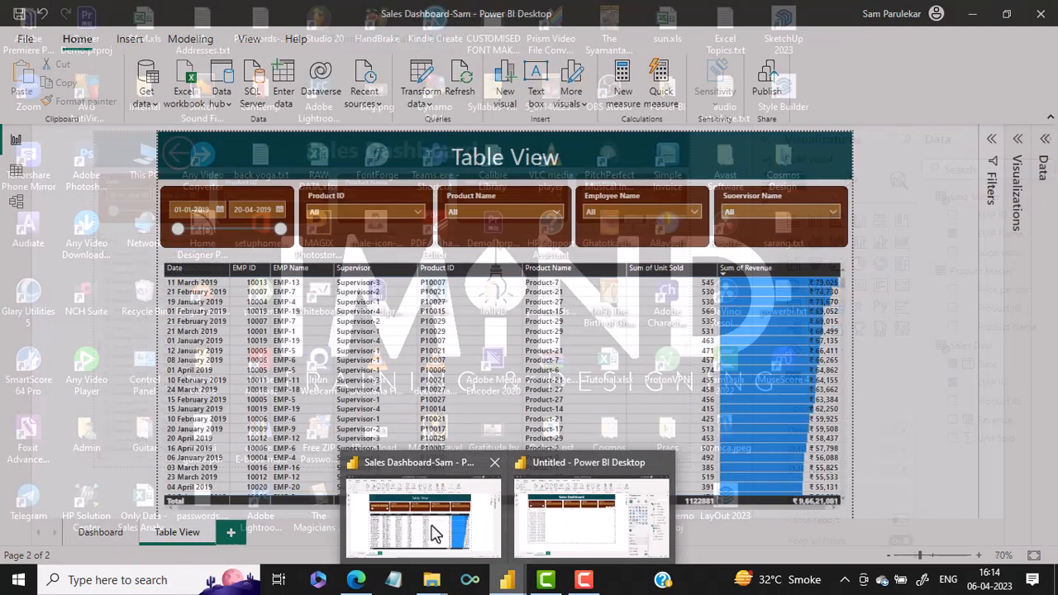
pyautogui.click(434, 529)
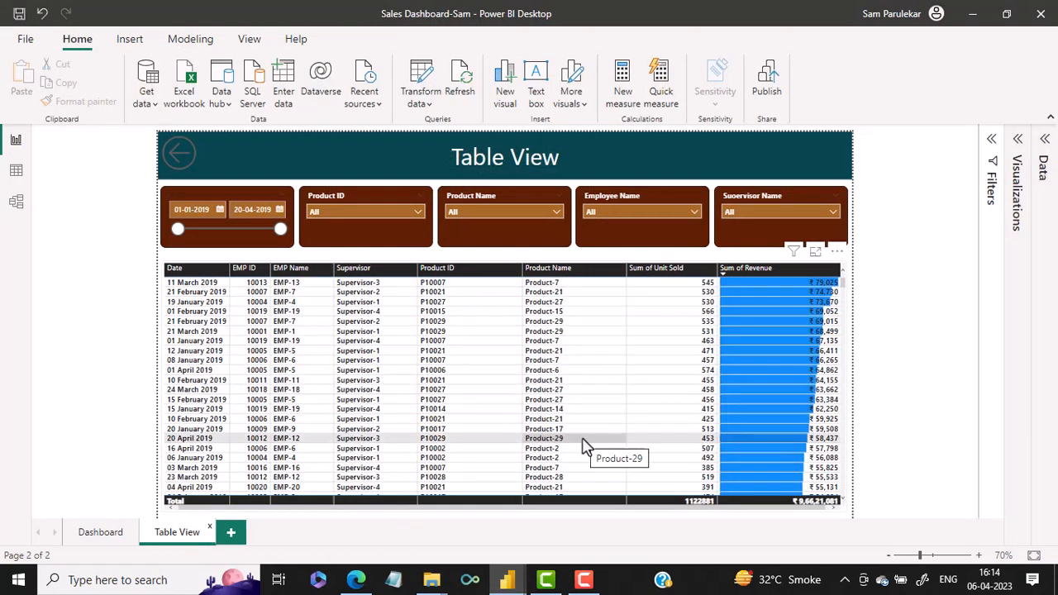
pyautogui.moveTo(514, 583)
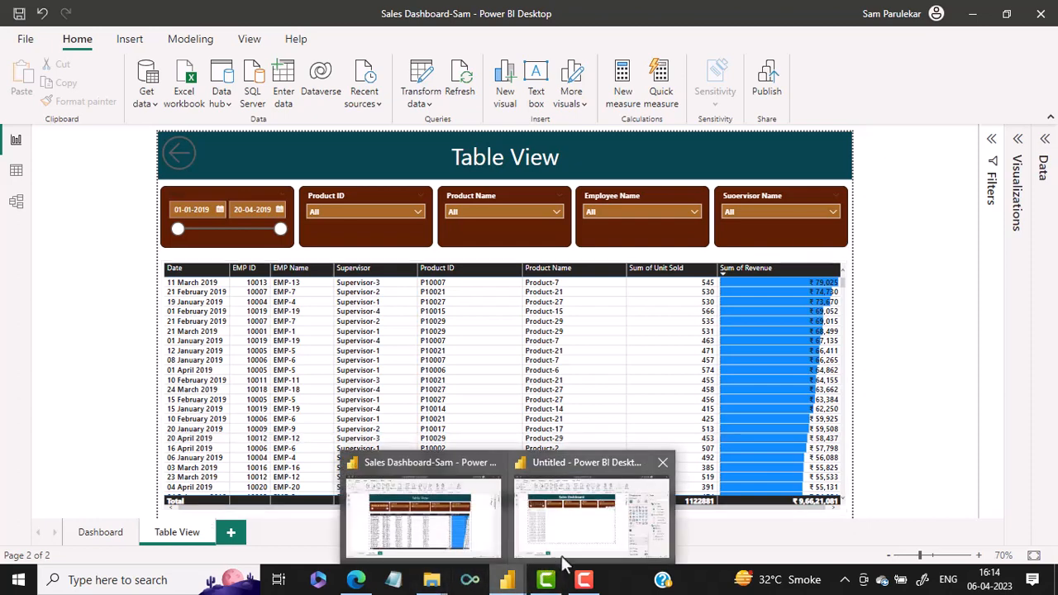
pyautogui.click(592, 537)
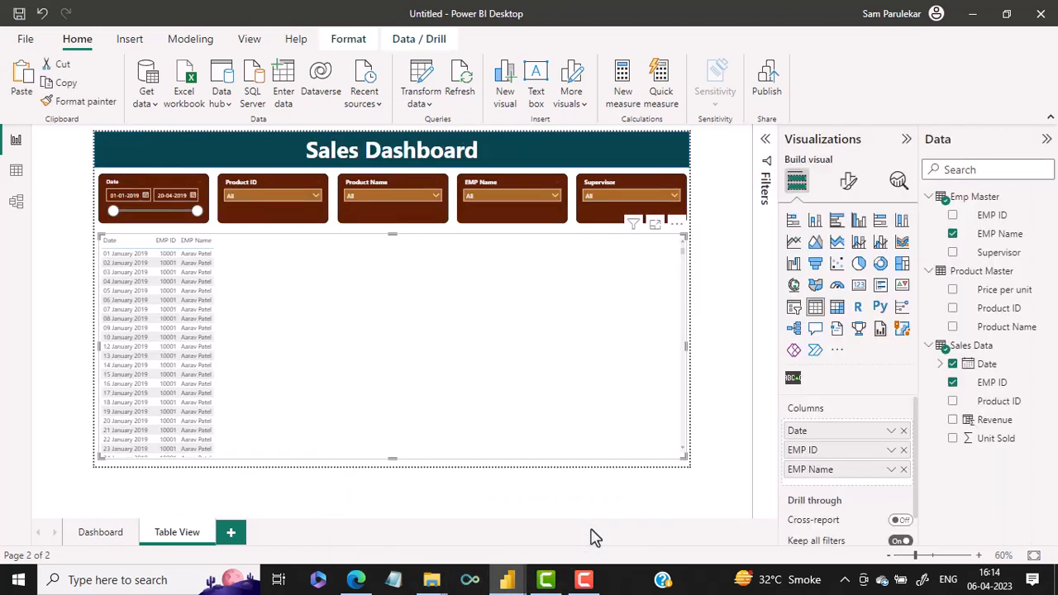
pyautogui.click(953, 254)
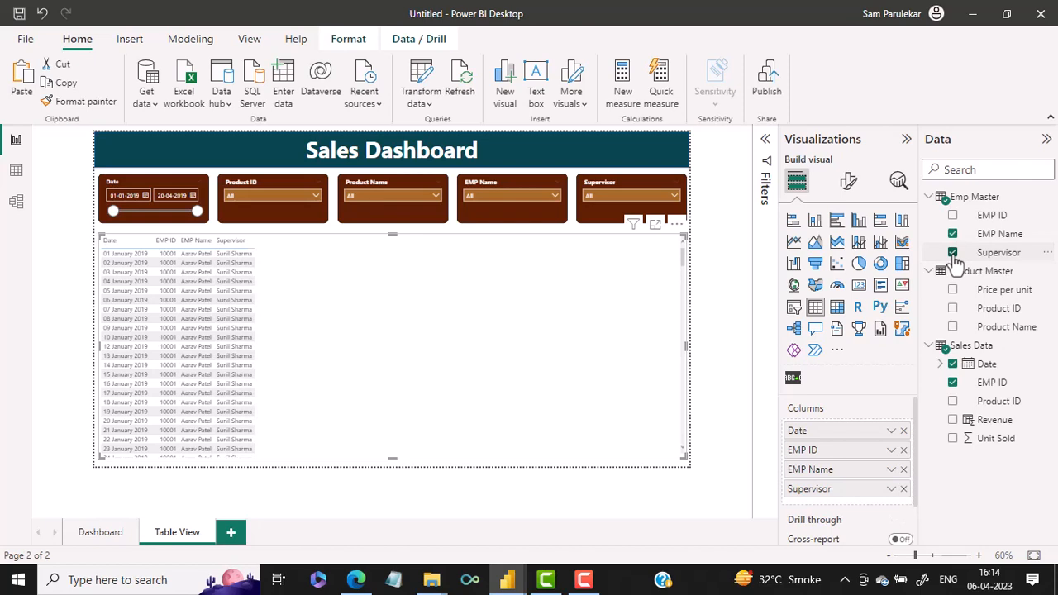
pyautogui.click(955, 311)
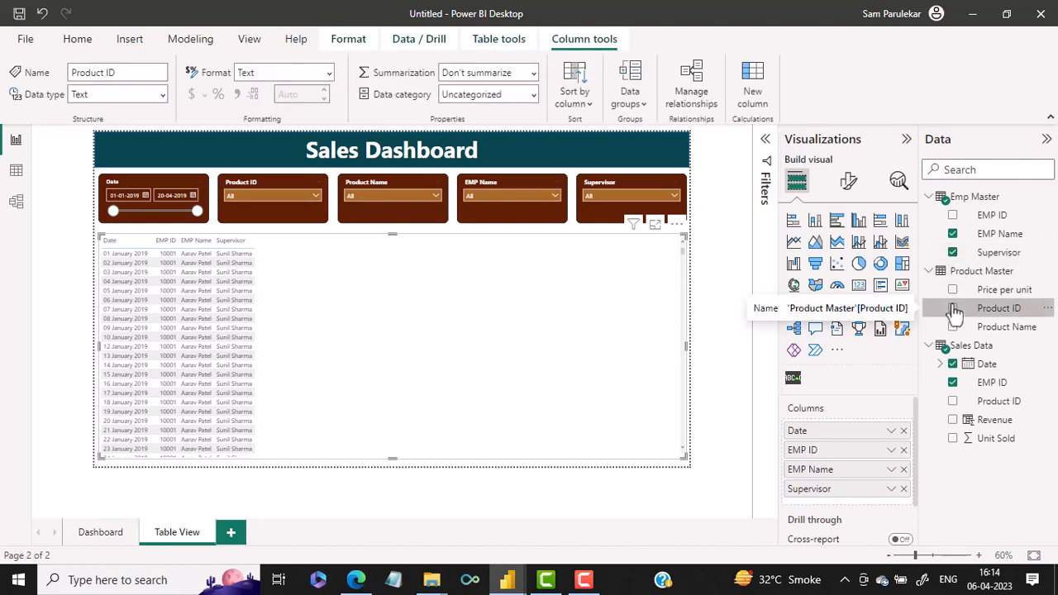
pyautogui.click(953, 308)
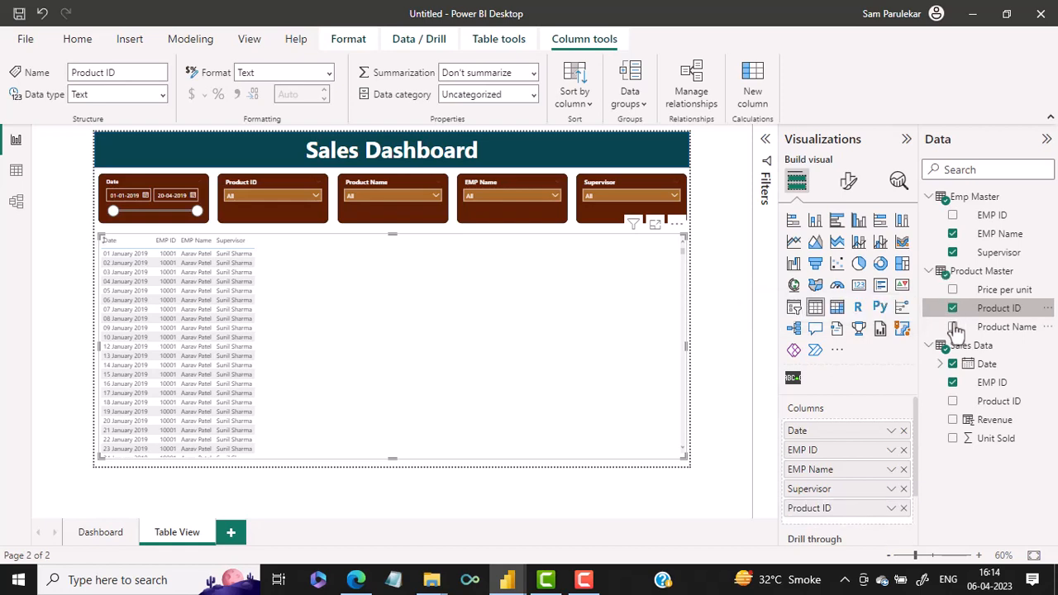
pyautogui.click(953, 328)
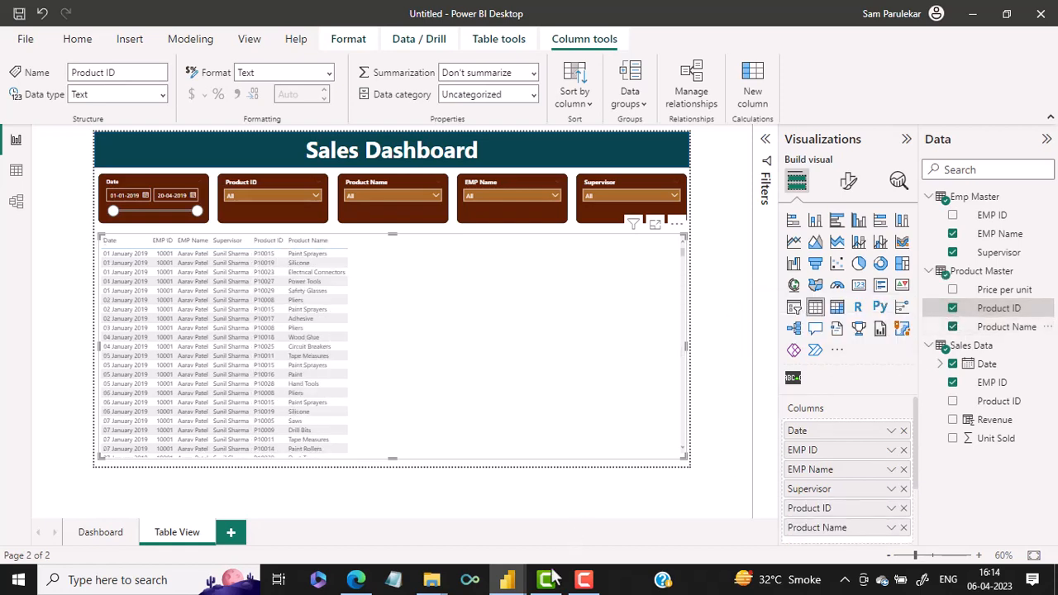
# Check the finished report's last columns and add Unit Sold and Revenue from Sales Data to the table
pyautogui.moveTo(507, 583)
pyautogui.click(446, 508)
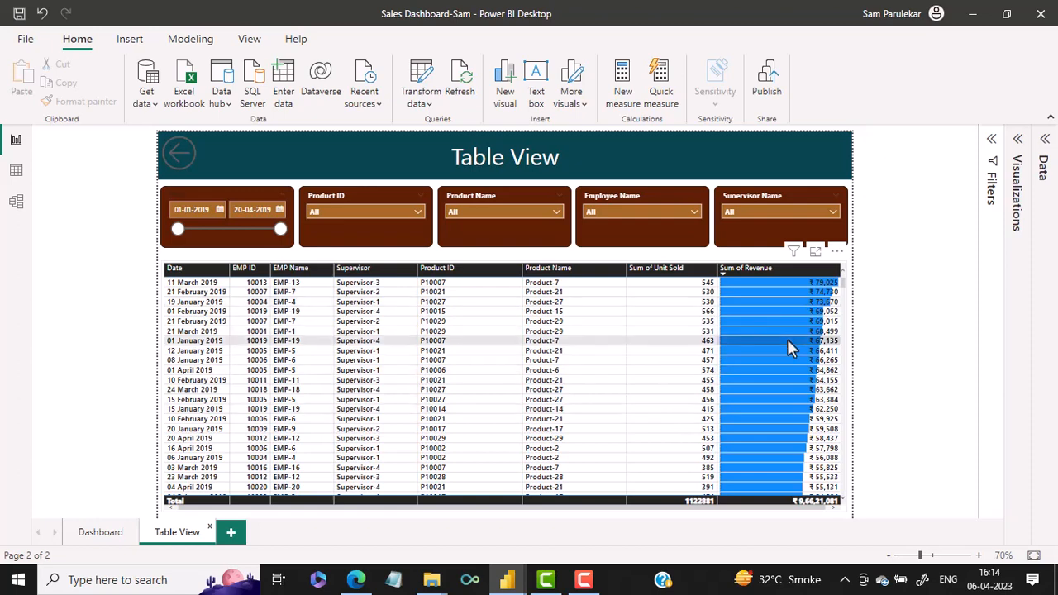
pyautogui.moveTo(507, 583)
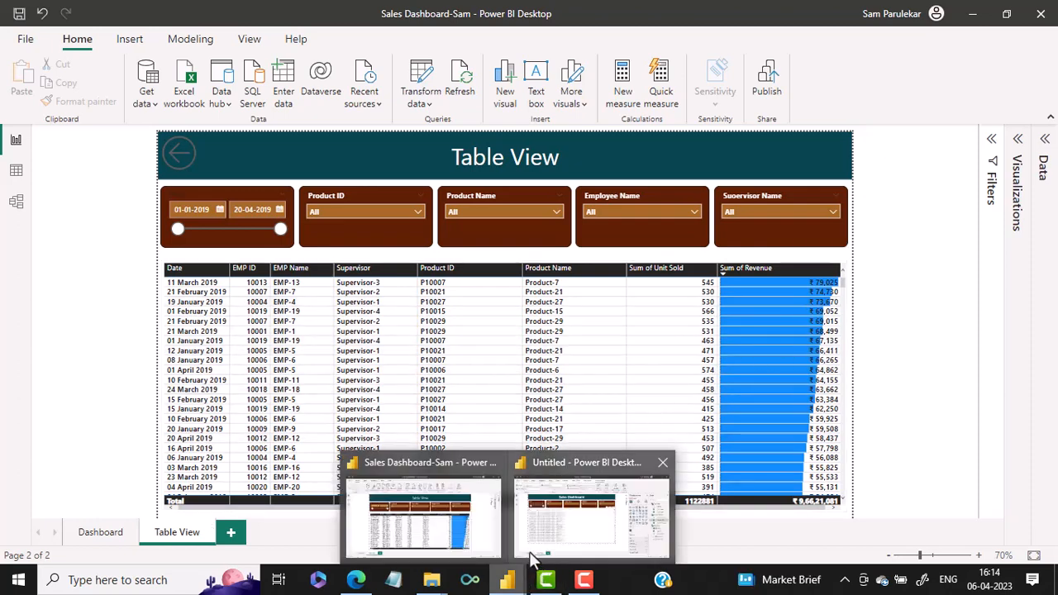
pyautogui.click(555, 531)
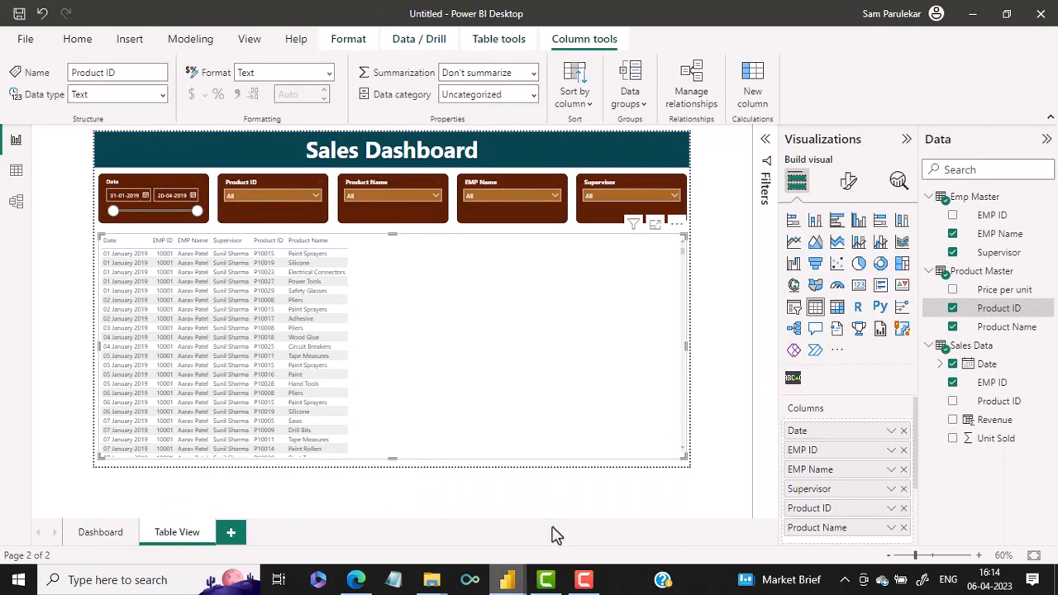
pyautogui.click(953, 439)
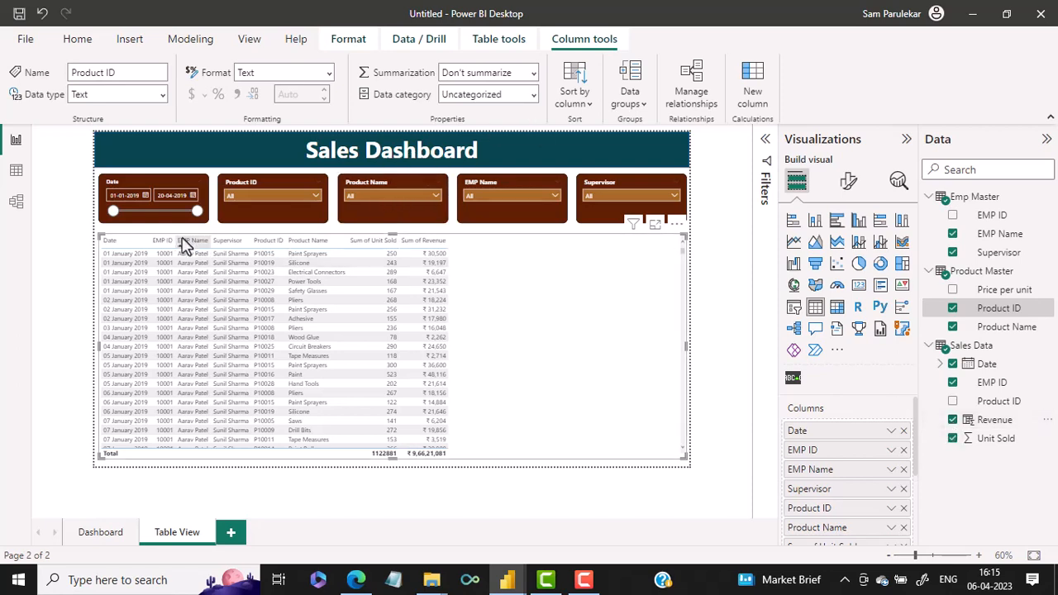
# Widen the table's EMP ID, EMP Name, Supervisor, Product ID and Product Name columns and sort the rows by Supervisor in ascending order
pyautogui.moveTo(174, 241); pyautogui.dragTo(201, 245)
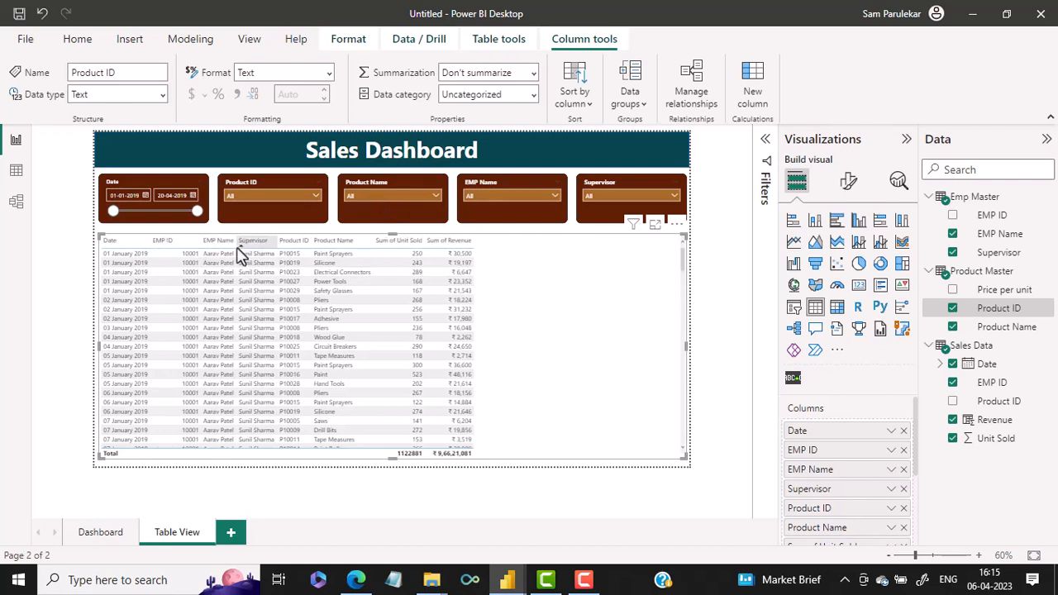
pyautogui.click(240, 243)
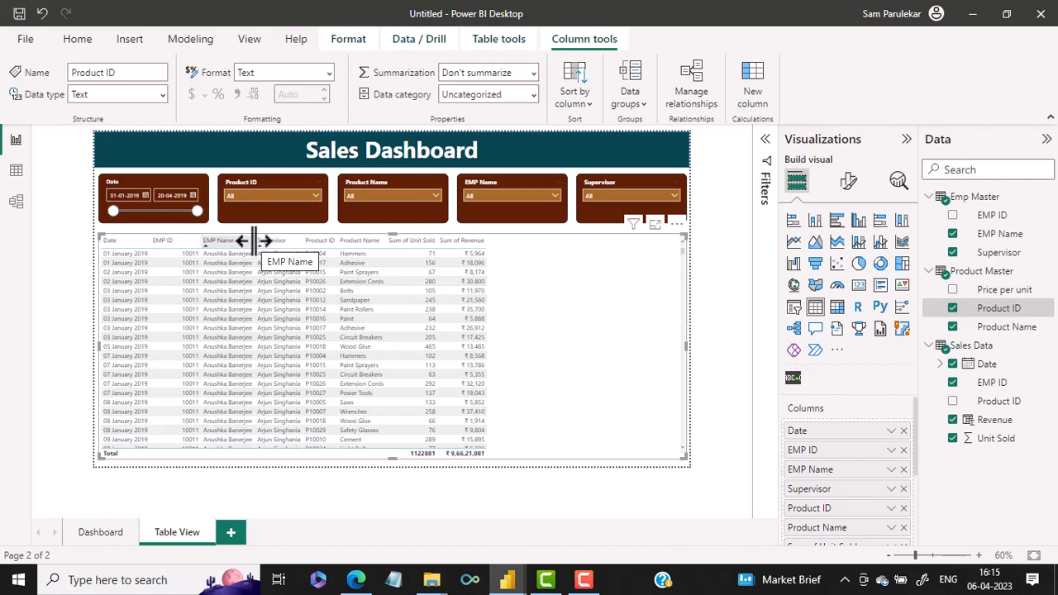
pyautogui.moveTo(255, 240); pyautogui.dragTo(277, 241)
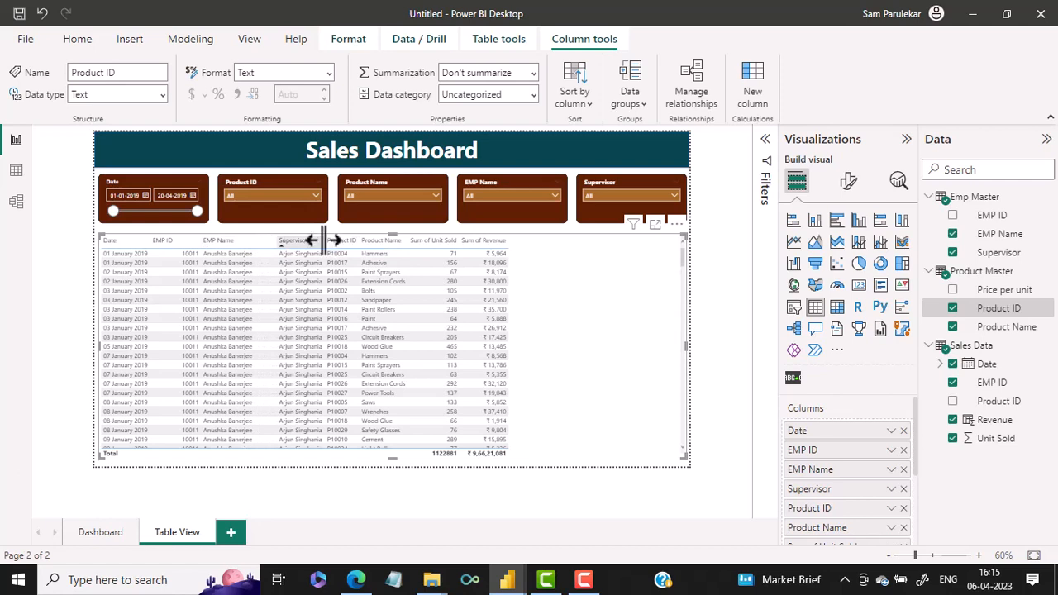
pyautogui.moveTo(328, 238); pyautogui.dragTo(347, 245)
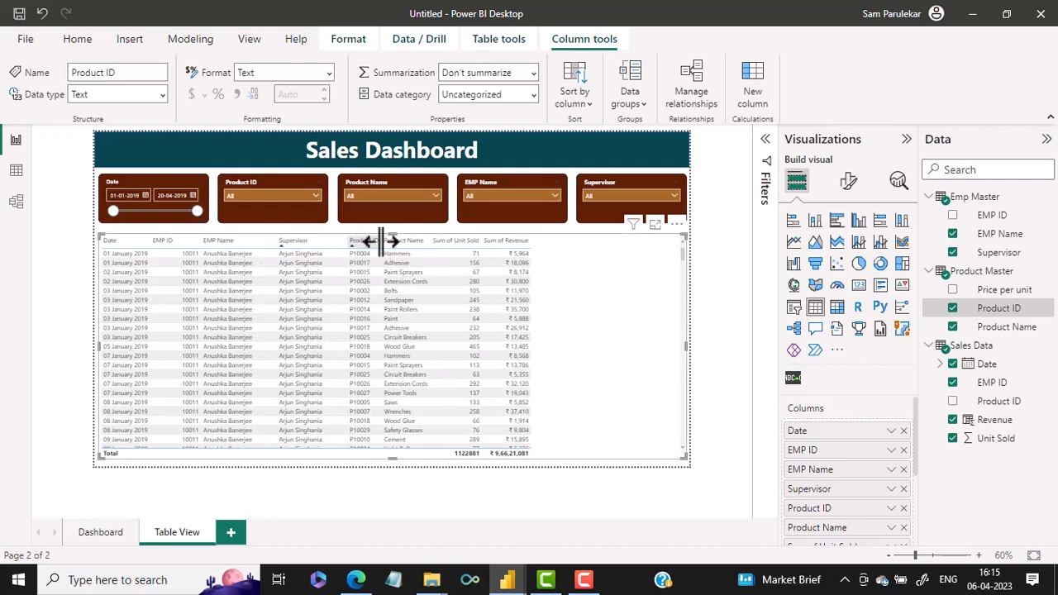
pyautogui.moveTo(380, 243); pyautogui.dragTo(542, 242)
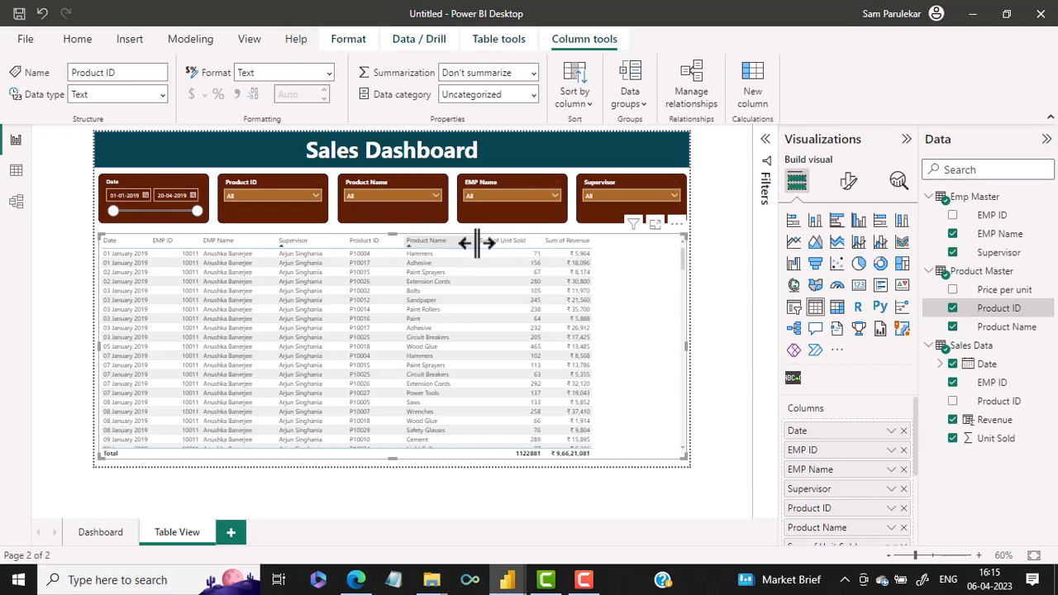
# Fine-tune the column widths from EMP ID to Product Name so the columns spread evenly across the table's full width
pyautogui.moveTo(474, 240); pyautogui.dragTo(489, 241)
pyautogui.moveTo(404, 240); pyautogui.dragTo(419, 240)
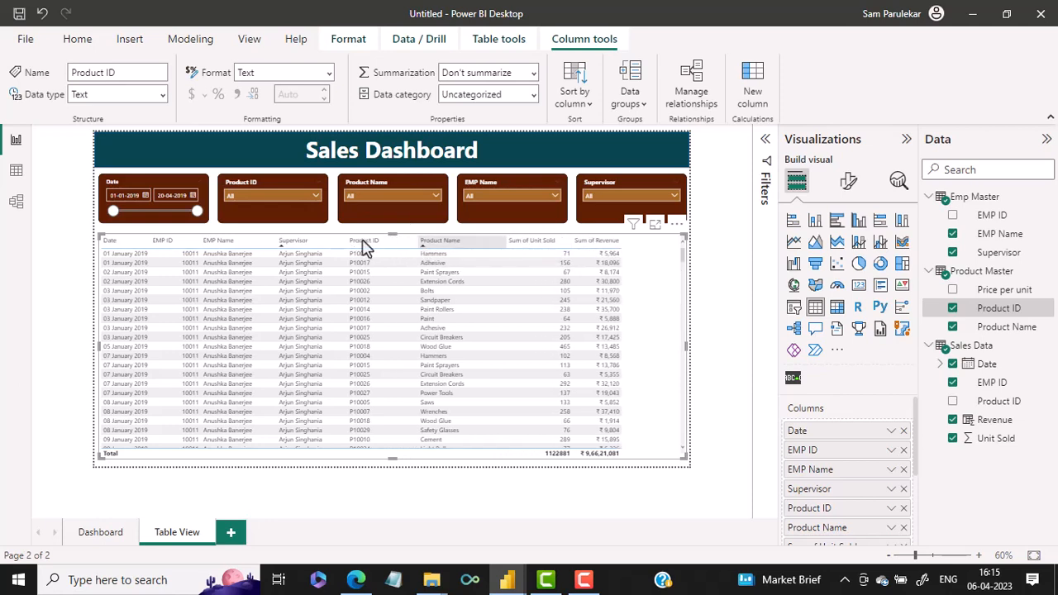
pyautogui.moveTo(343, 241); pyautogui.dragTo(352, 241)
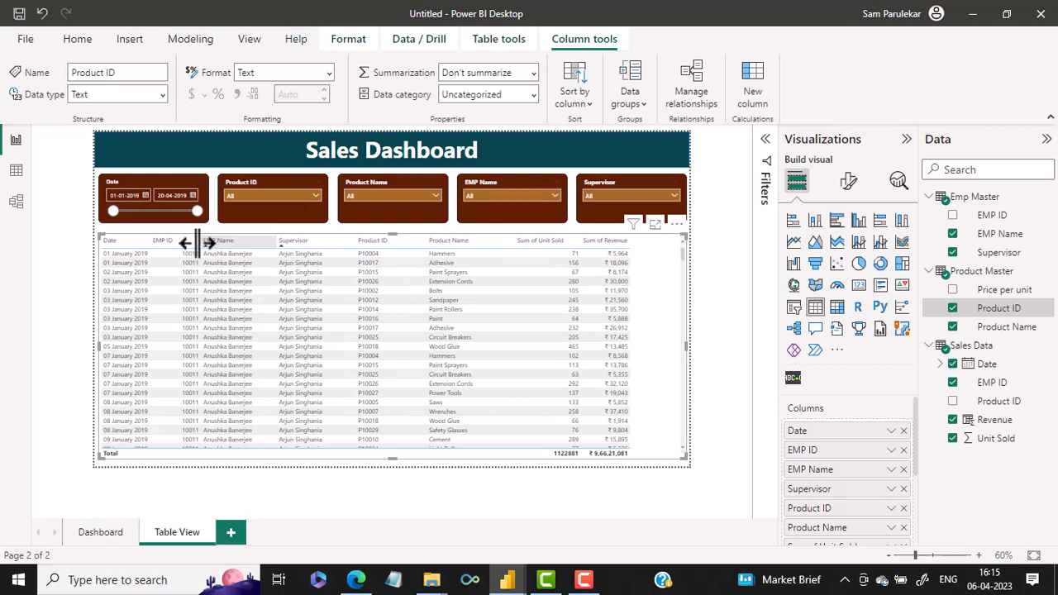
pyautogui.moveTo(205, 241); pyautogui.dragTo(258, 241)
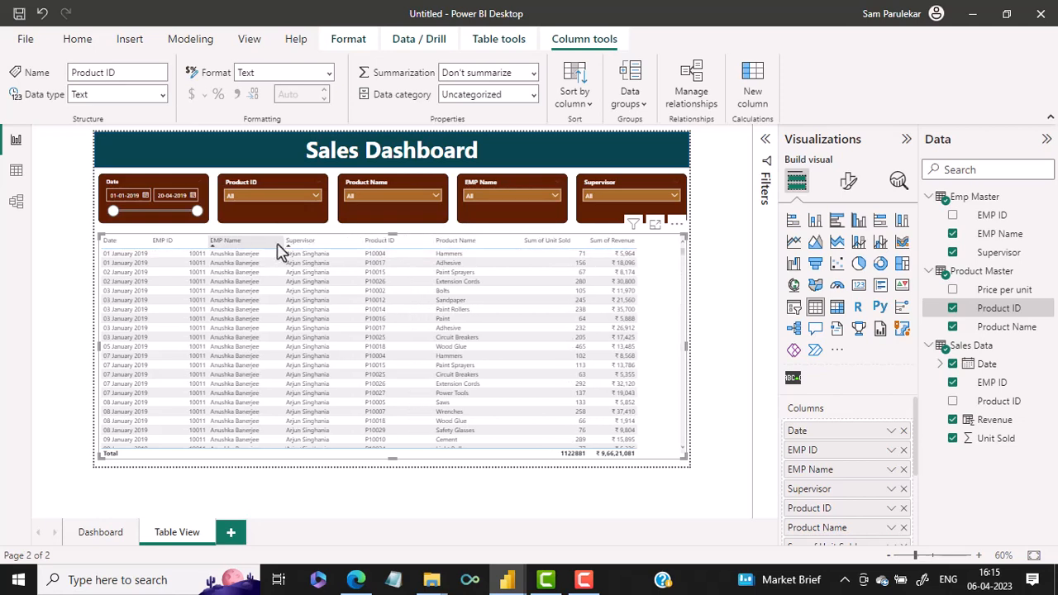
pyautogui.moveTo(285, 242); pyautogui.dragTo(307, 245)
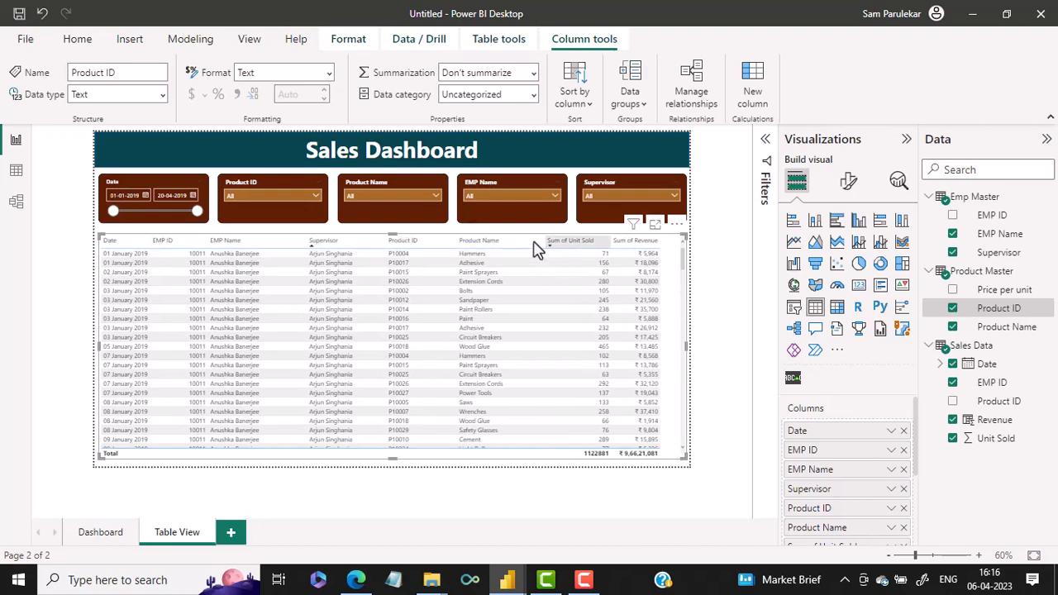
pyautogui.moveTo(543, 240); pyautogui.dragTo(535, 240)
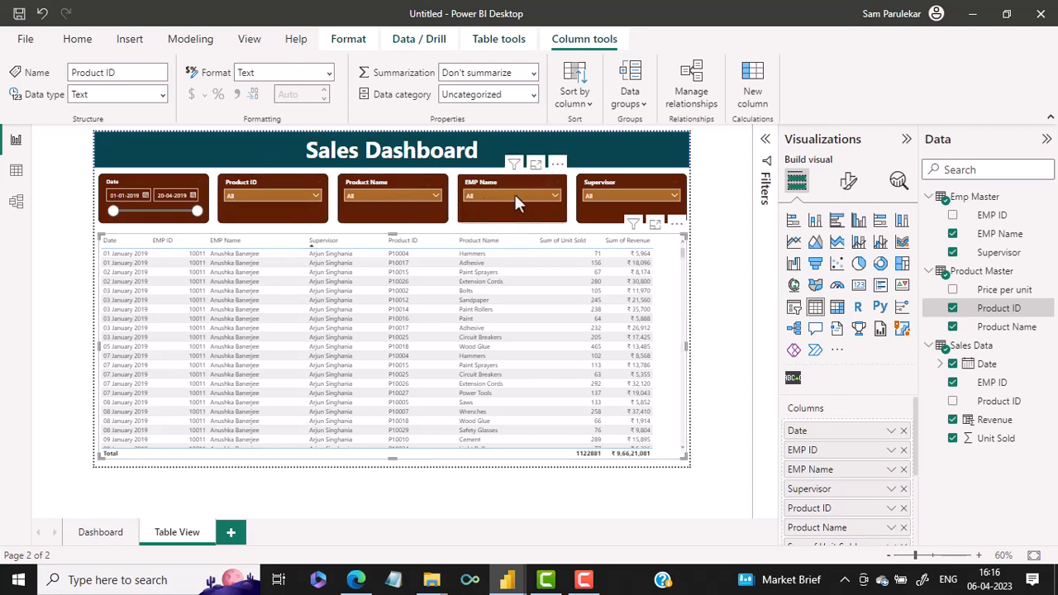
# Test the Supervisor slicer by filtering the table to the first supervisor and switching to the third, and open the table's more options
pyautogui.click(600, 197)
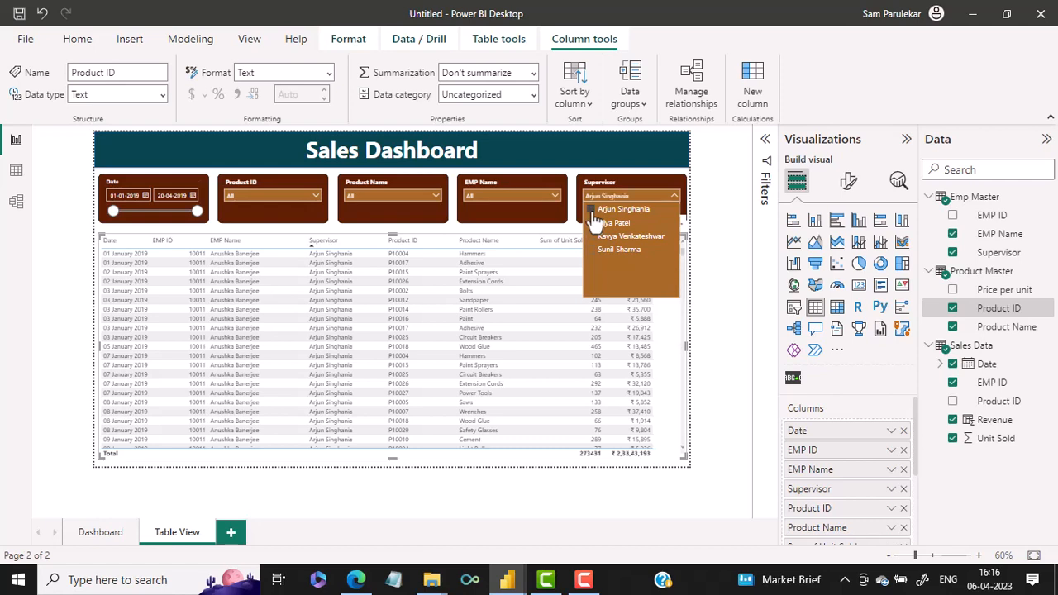
pyautogui.click(592, 211)
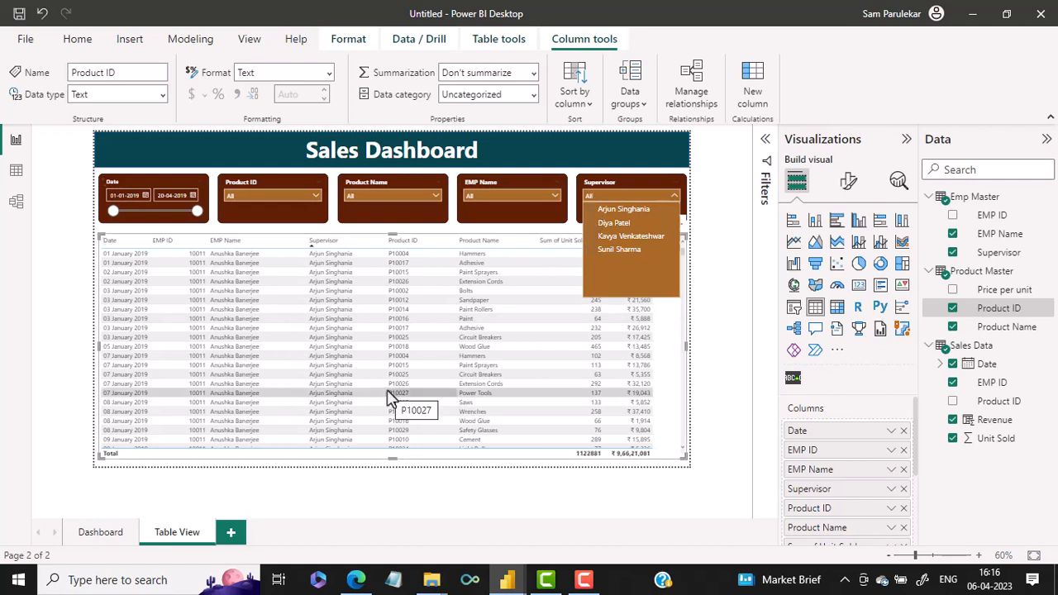
pyautogui.click(592, 211)
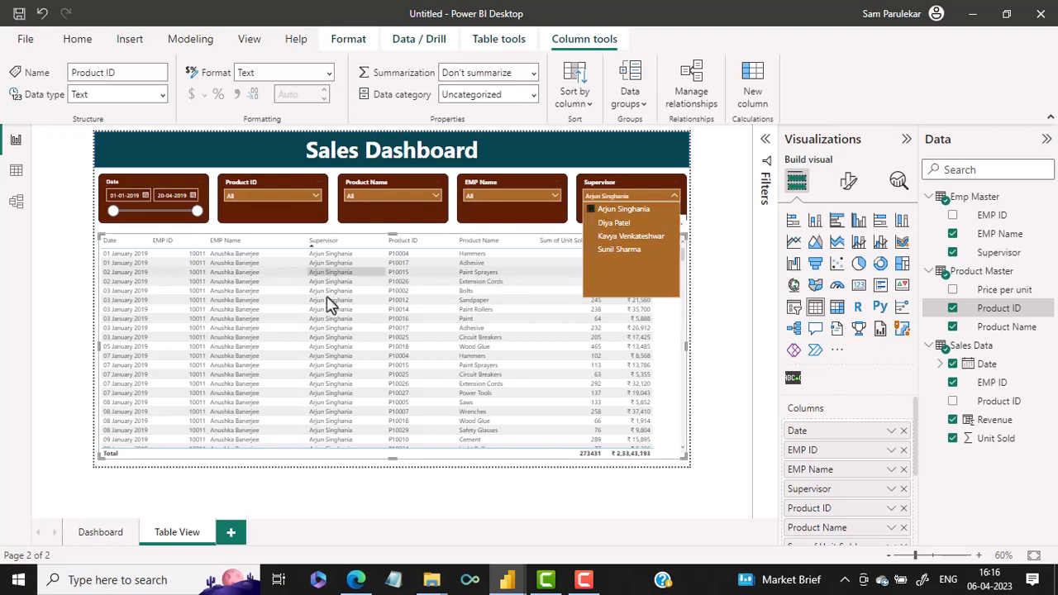
pyautogui.click(594, 238)
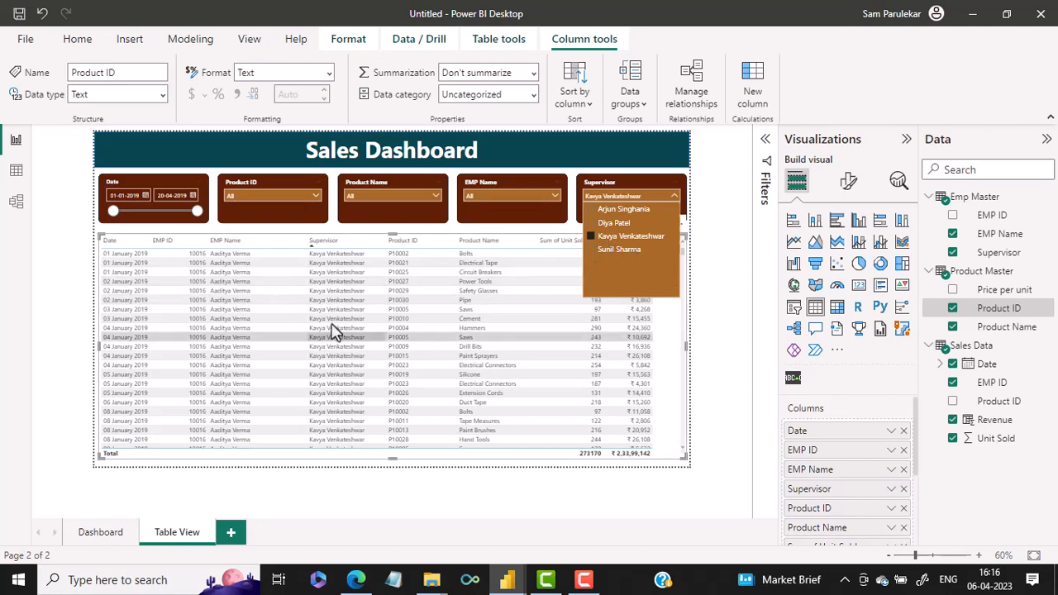
pyautogui.click(672, 197)
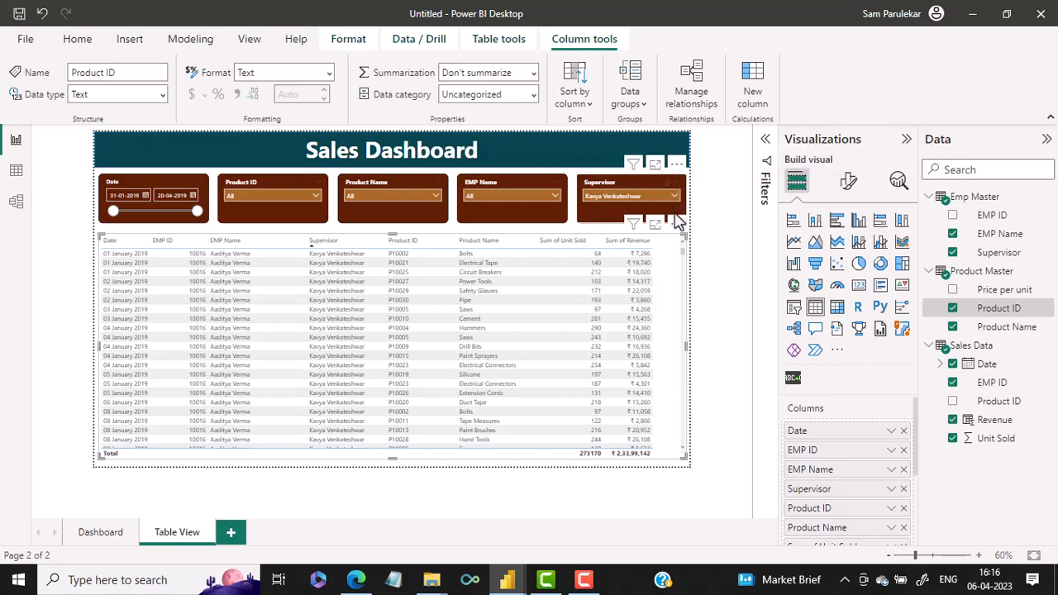
pyautogui.click(676, 226)
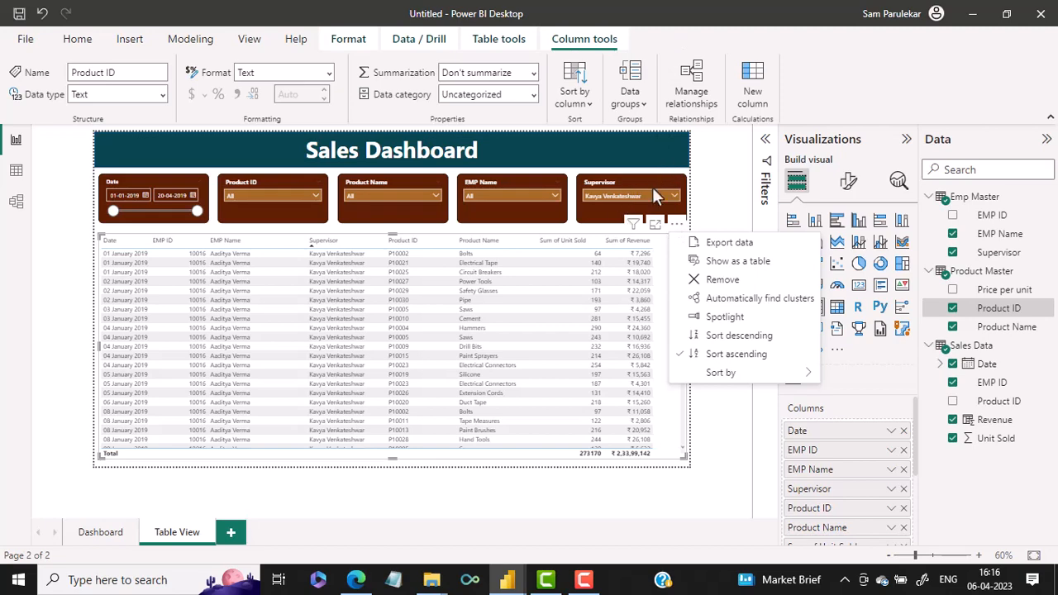
# Insert a Back button at the left end of the Table View page's title banner
pyautogui.click(96, 150)
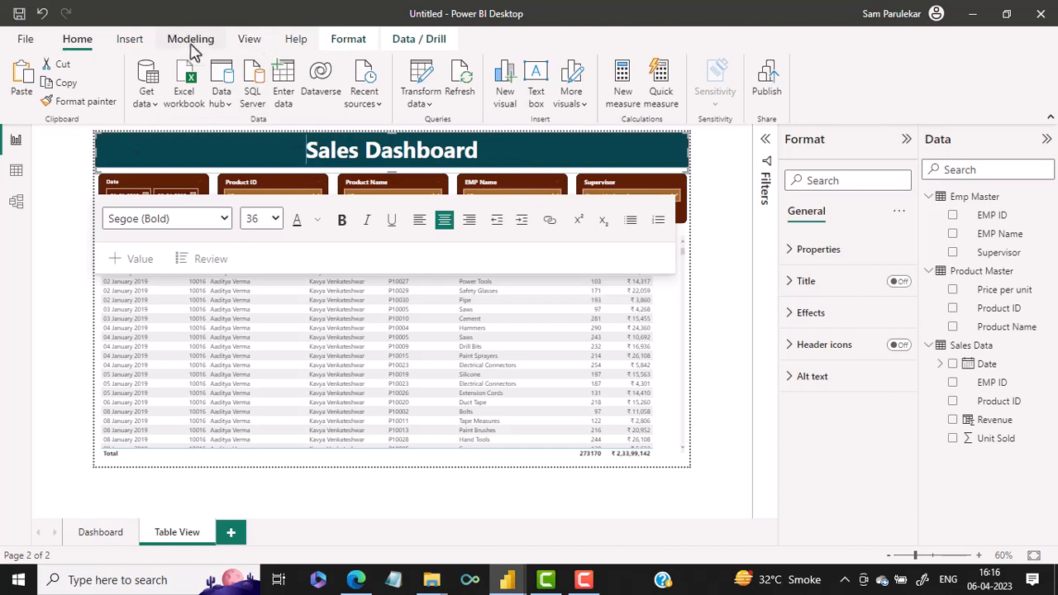
pyautogui.click(132, 38)
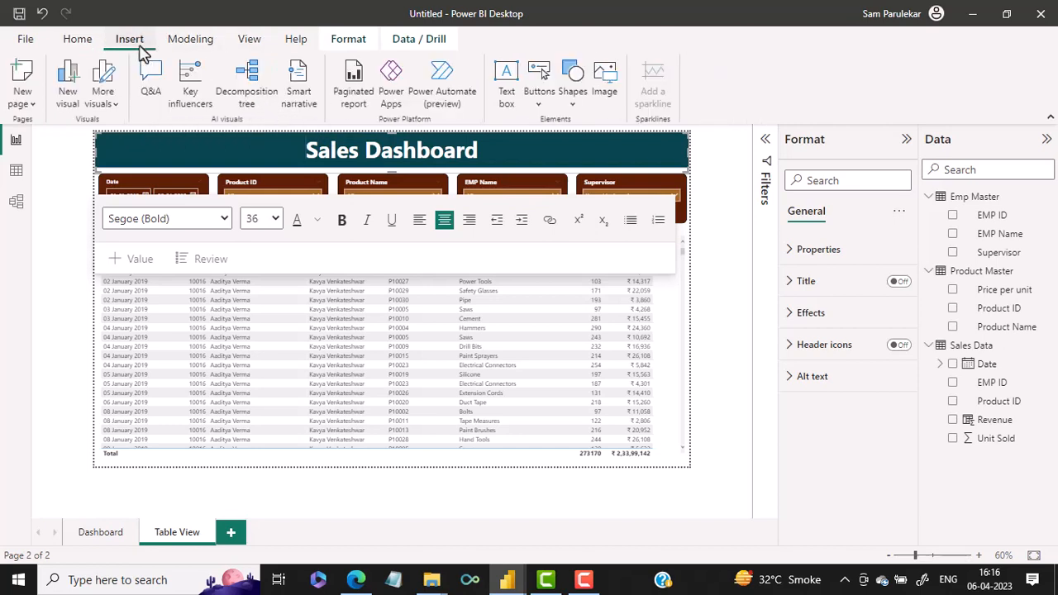
pyautogui.click(545, 113)
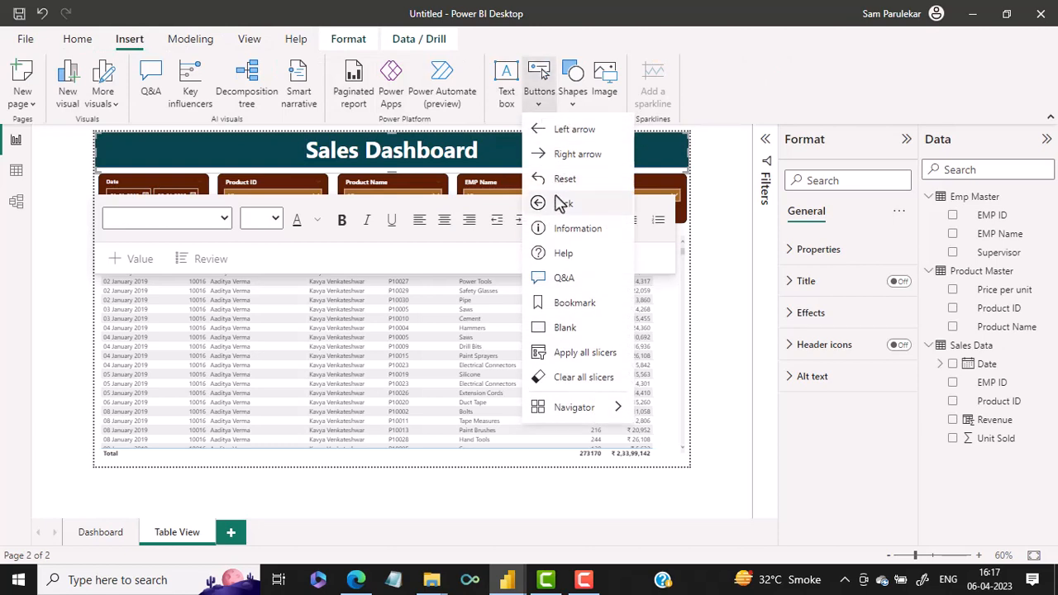
pyautogui.click(561, 204)
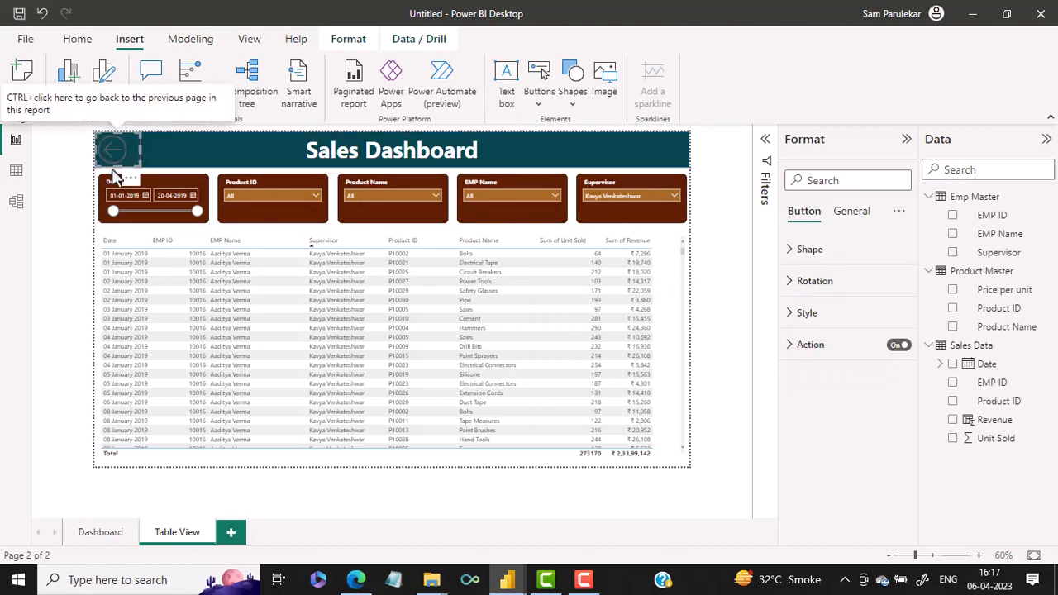
# Examine the Back button's action settings and the available action types, keeping the type set to Back
pyautogui.click(825, 356)
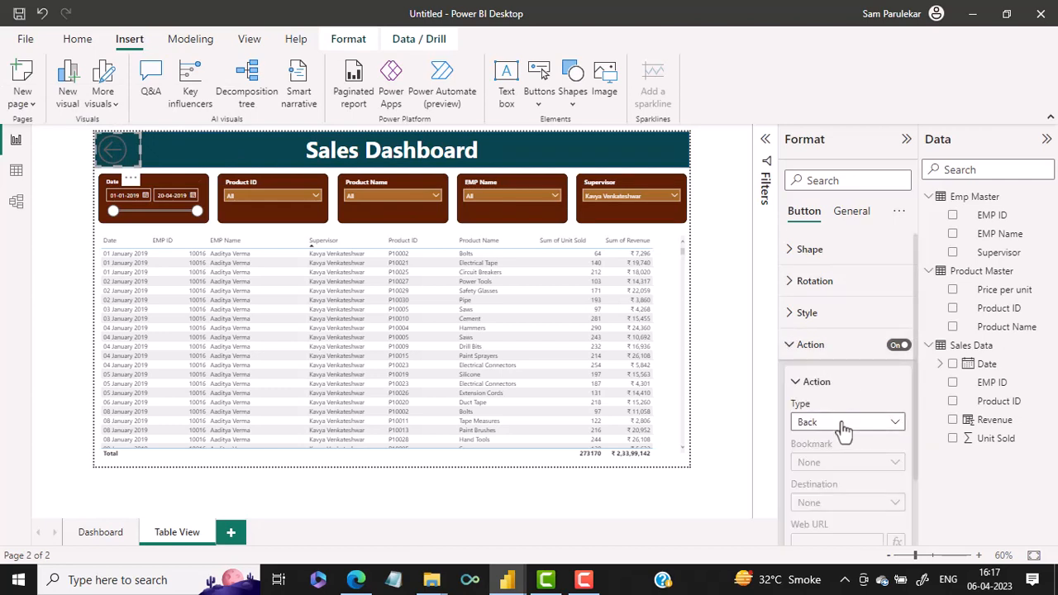
pyautogui.scroll(-1, 843, 429)
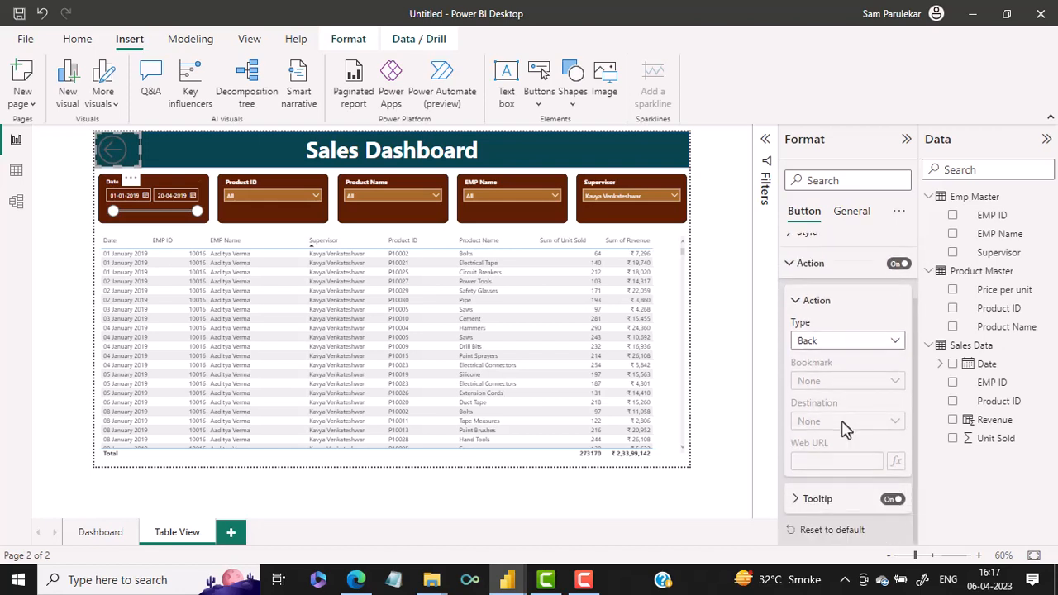
pyautogui.click(852, 351)
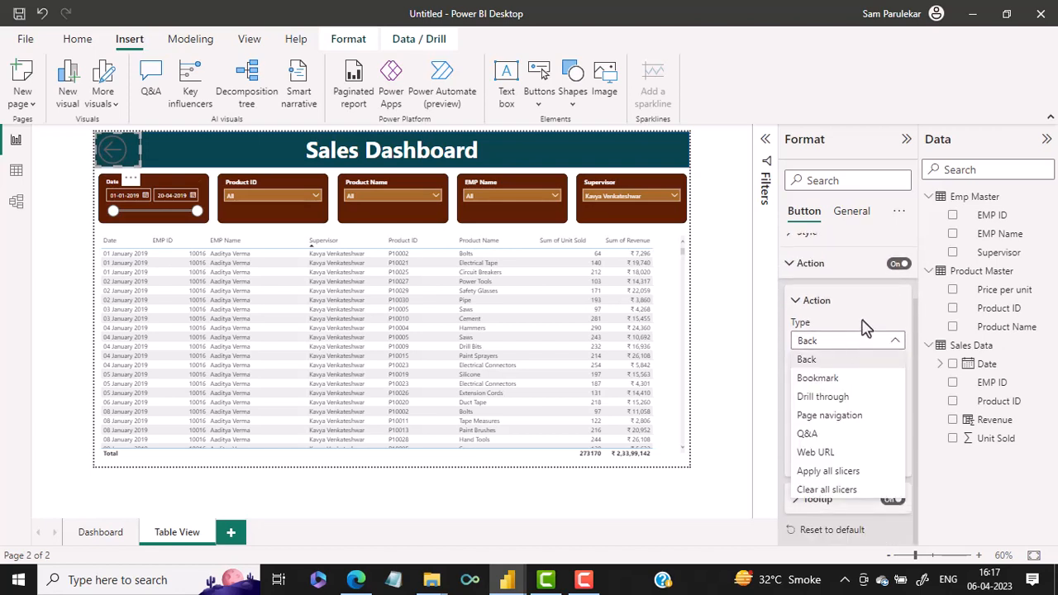
pyautogui.click(864, 326)
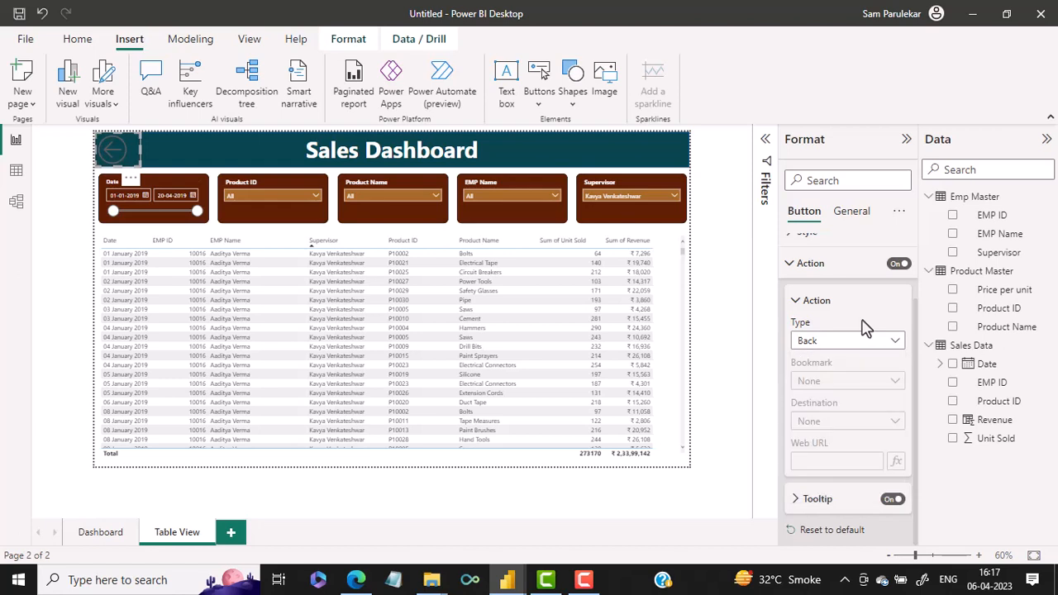
# Switch to the Dashboard report page
pyautogui.click(120, 531)
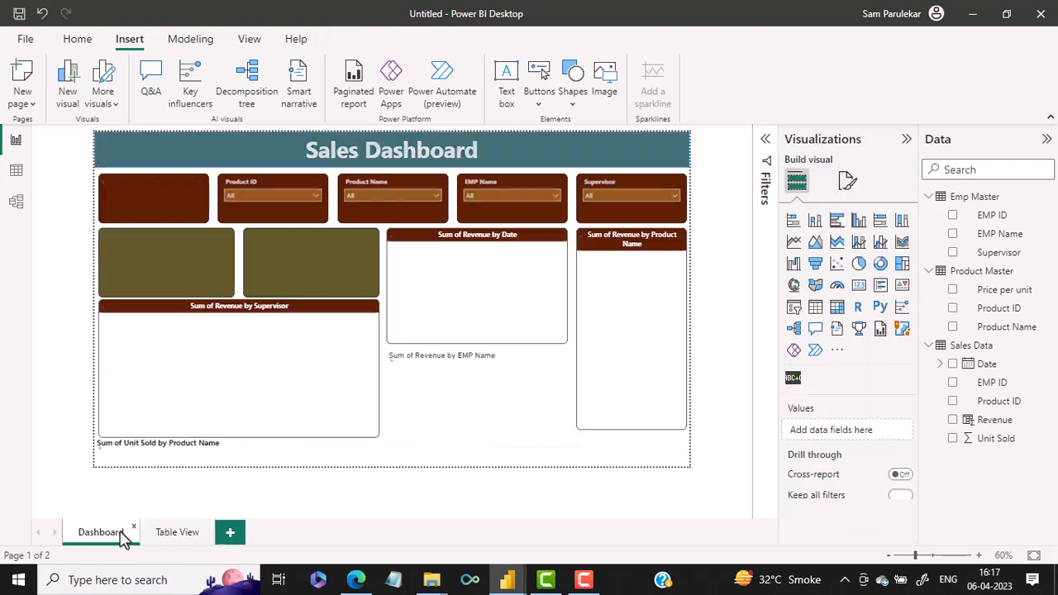